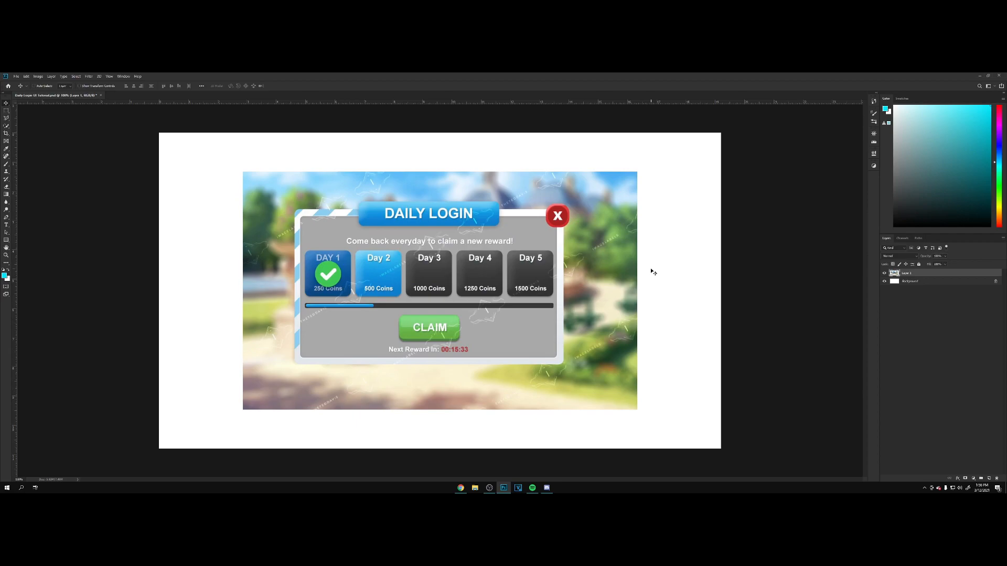
Step: Shift the Daily Login reference image slightly on the canvas and choose the Rounded Rectangle tool
{"action": "left_click_drag", "start_coordinate": [557, 257], "coordinate": [565, 264]}
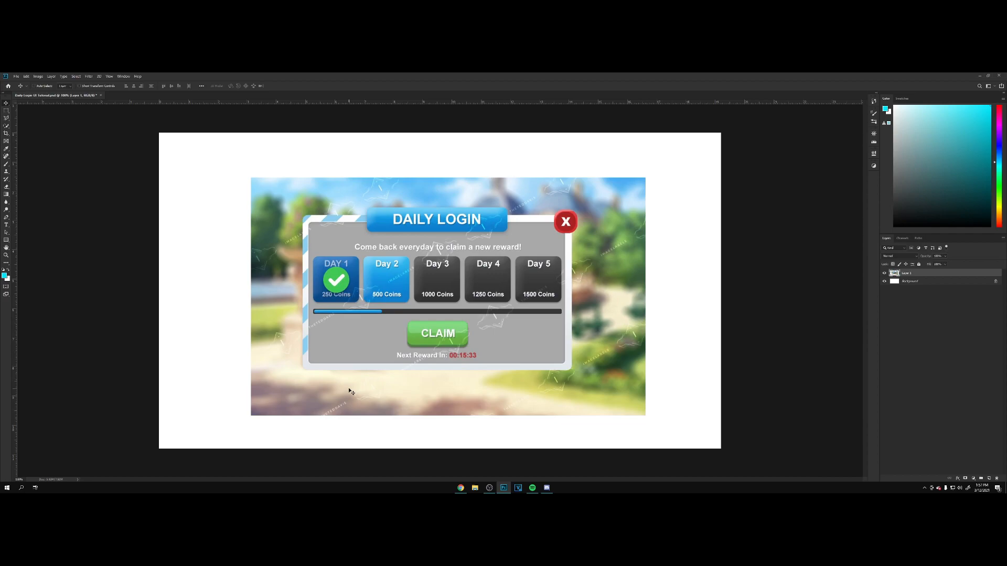
{"action": "key", "text": "shift+Left"}
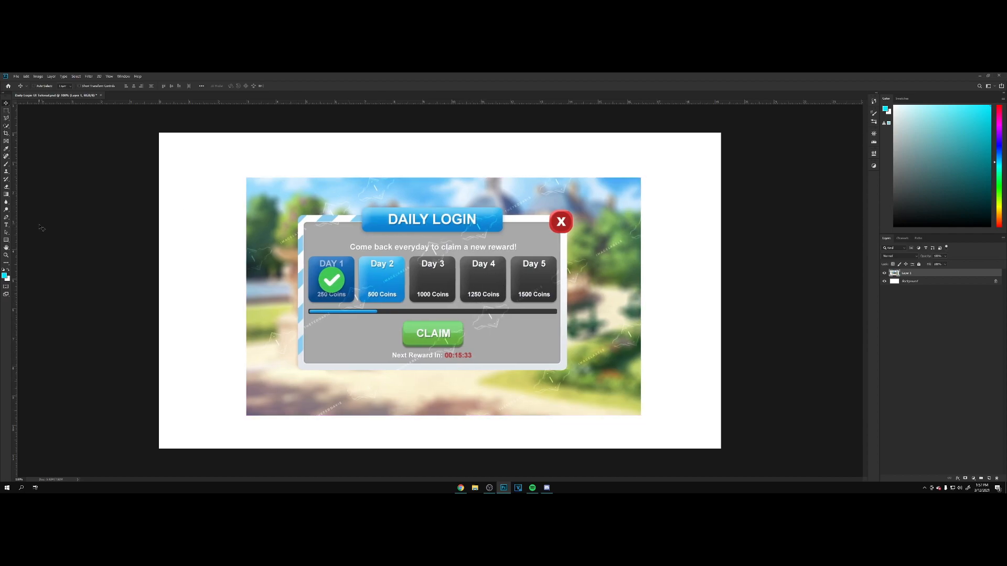
{"action": "left_click", "coordinate": [5, 241]}
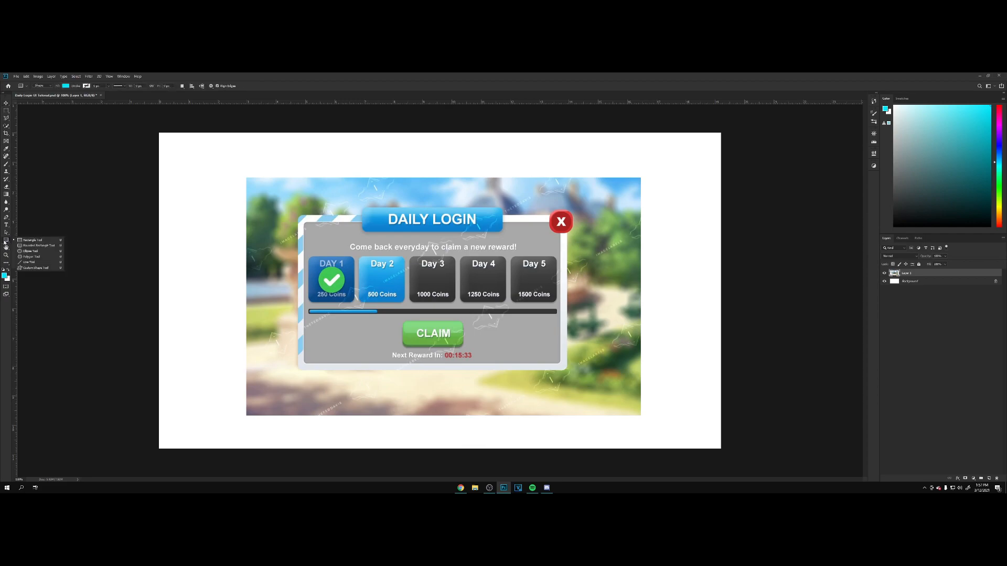
{"action": "left_click", "coordinate": [41, 246]}
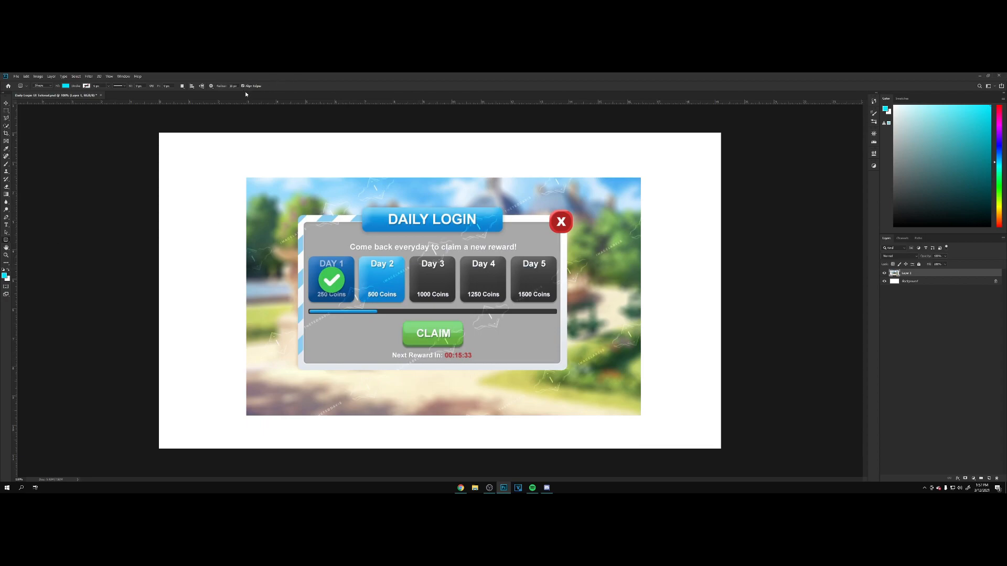
Step: Check the document's canvas width and height in pixels
{"action": "left_click", "coordinate": [38, 77]}
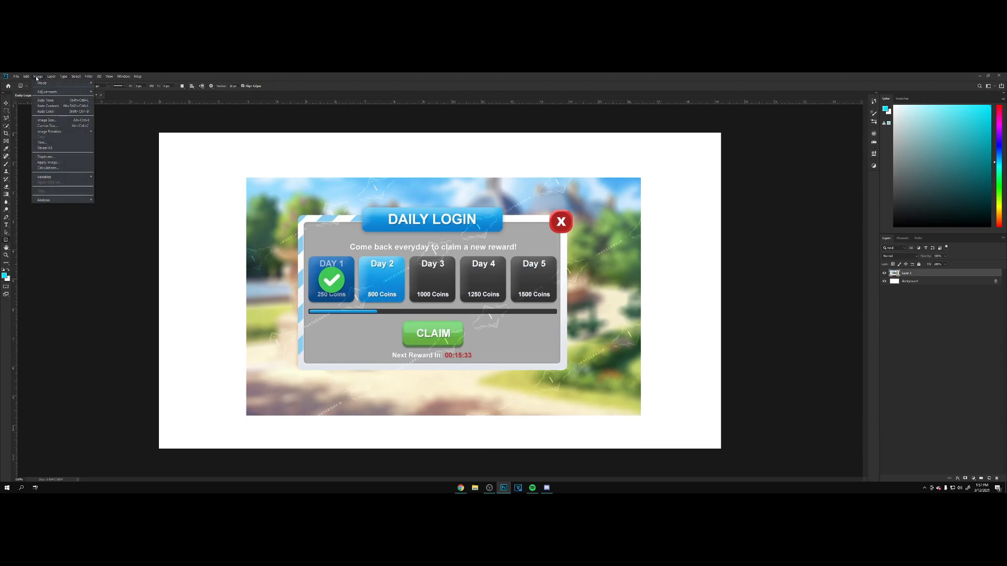
{"action": "left_click", "coordinate": [53, 125]}
{"action": "left_click", "coordinate": [520, 208]}
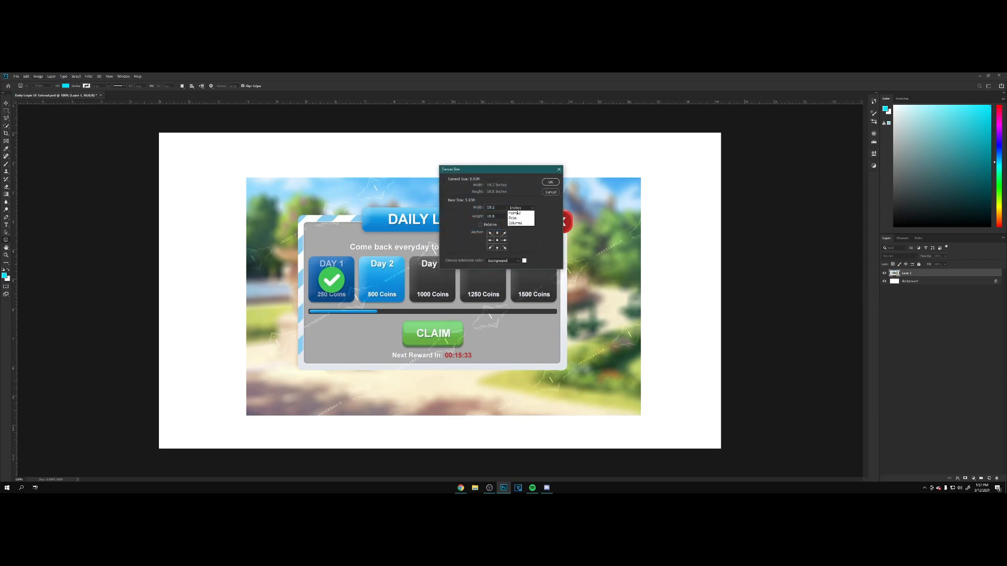
{"action": "left_click", "coordinate": [518, 219]}
{"action": "key", "text": "Tab"}
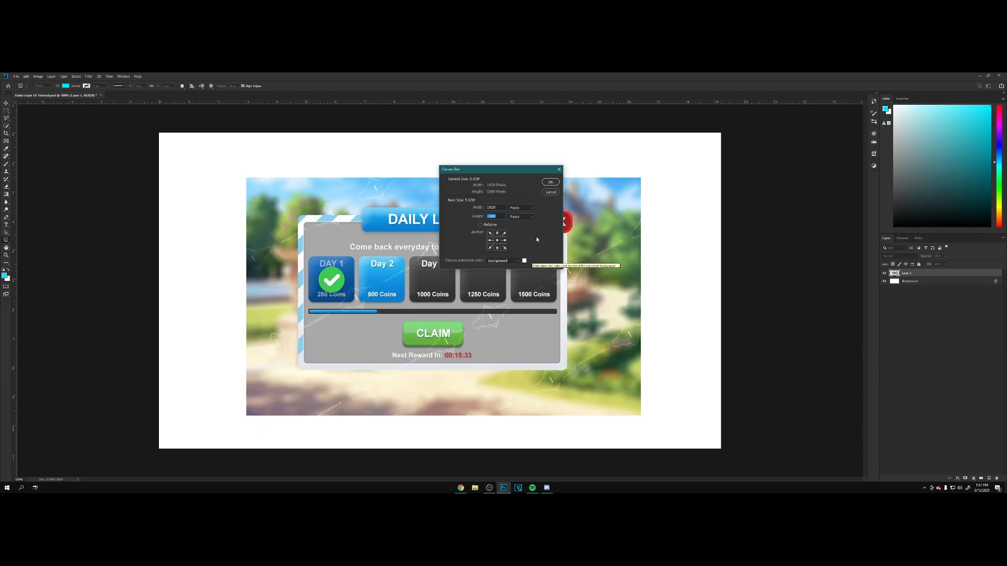
{"action": "key", "text": "Return"}
Step: Draw a rounded rectangle with a 25 px corner radius covering the reference's whole Daily Login panel
{"action": "key", "text": "Return"}
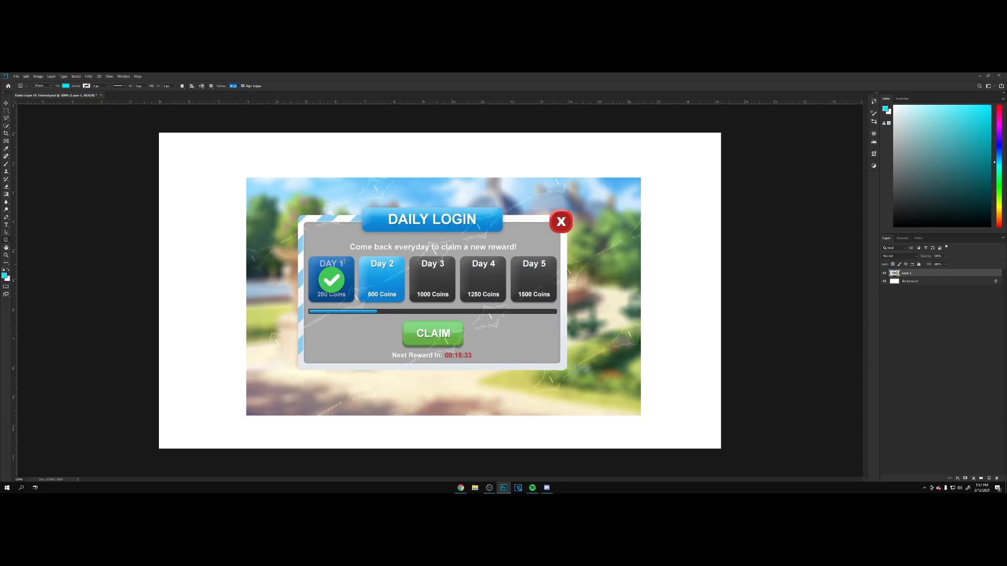
{"action": "type", "text": "25"}
{"action": "key", "text": "Return"}
{"action": "left_click_drag", "start_coordinate": [297, 215], "coordinate": [566, 370]}
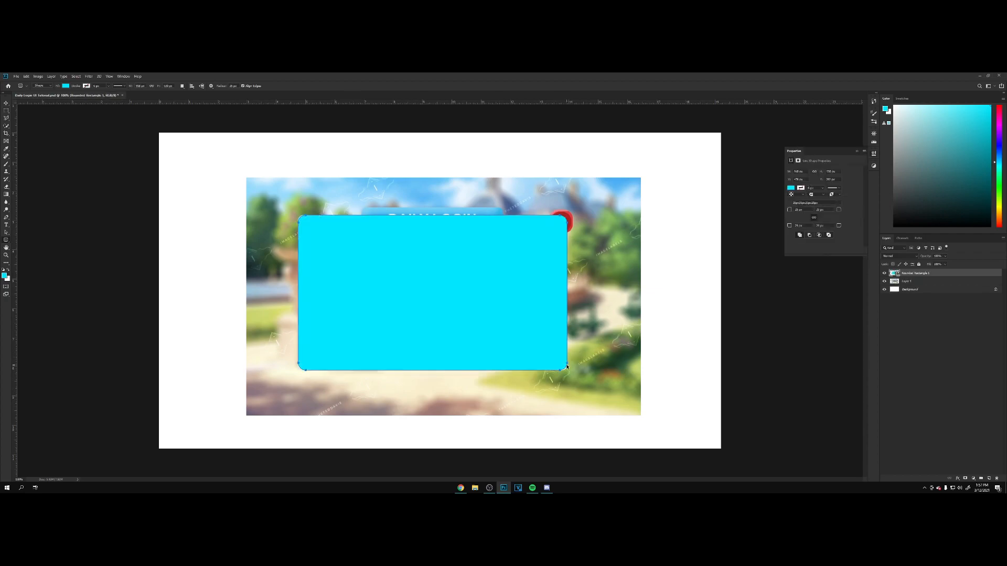
Step: Place the rounded rectangle and the reference image side by side, with the reference panel to the left of the shape
{"action": "key", "text": "v"}
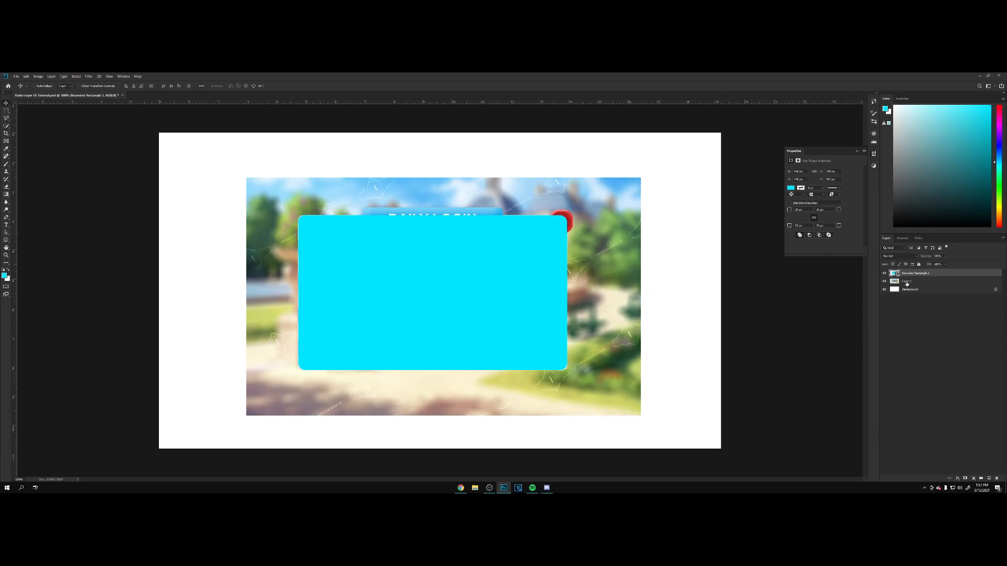
{"action": "left_click_drag", "start_coordinate": [543, 325], "coordinate": [691, 326]}
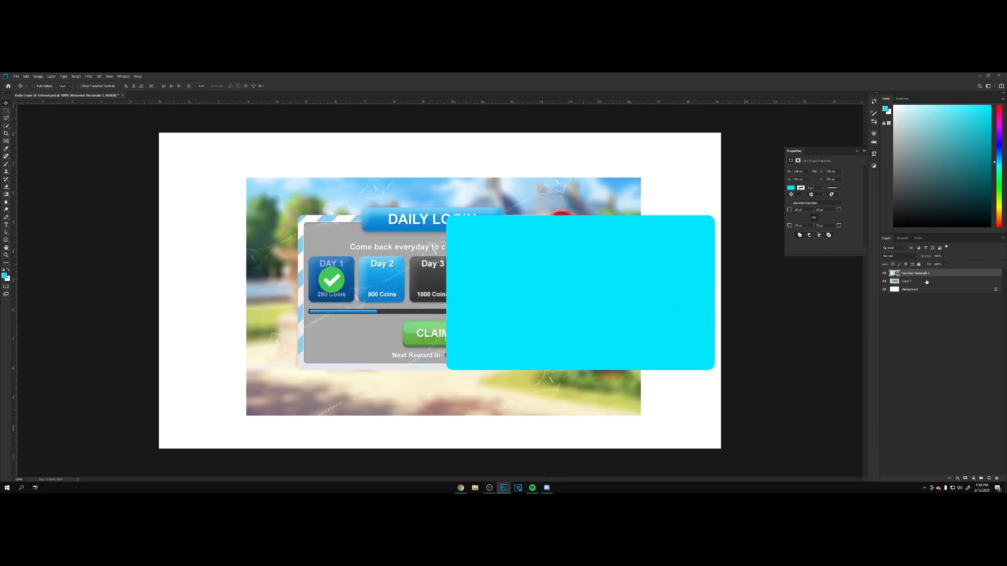
{"action": "left_click", "coordinate": [926, 282]}
{"action": "left_click_drag", "start_coordinate": [585, 292], "coordinate": [489, 291]}
Step: Recolour the rounded rectangle with the grey sampled from the reference panel's interior
{"action": "left_click", "coordinate": [934, 273]}
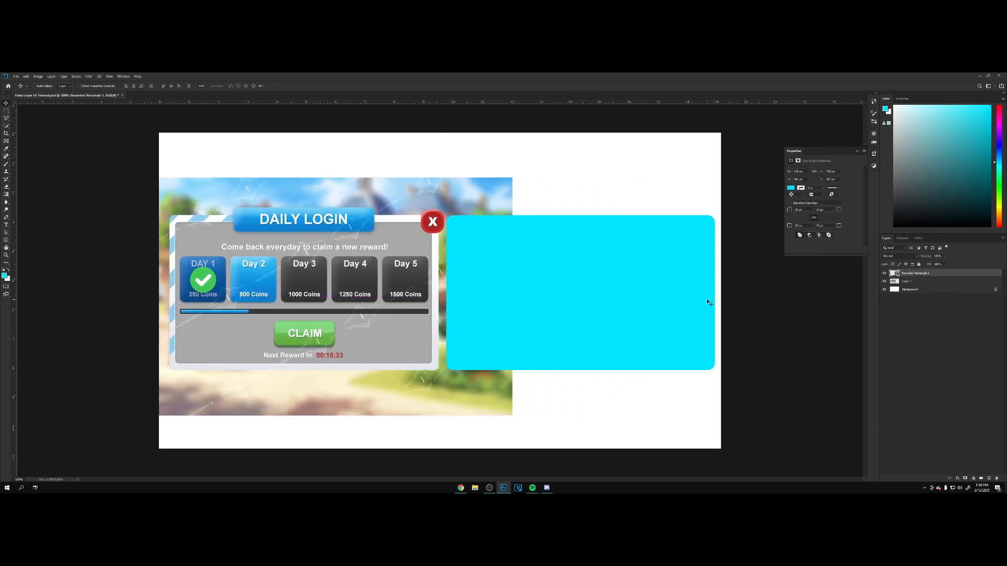
{"action": "double_click", "coordinate": [895, 274]}
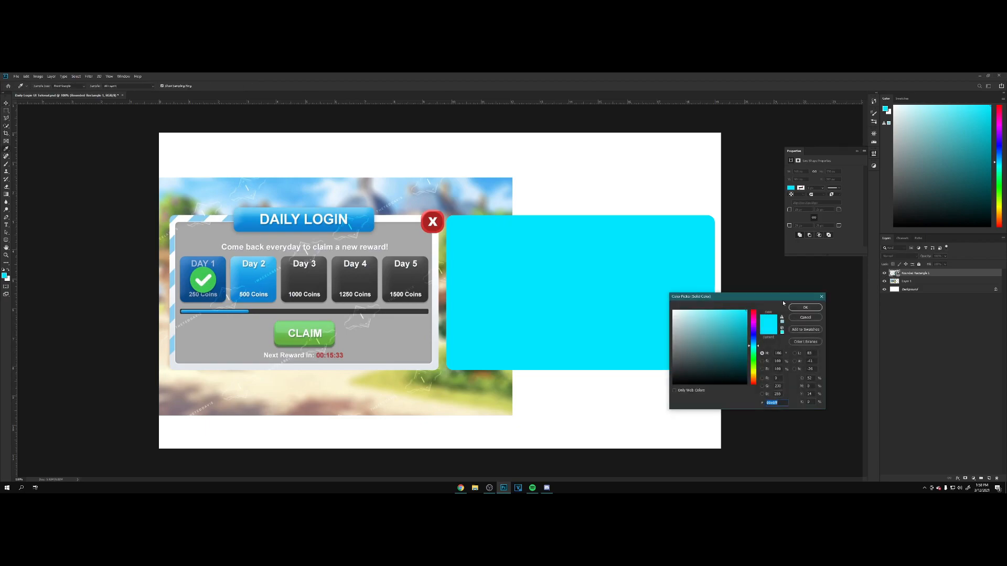
{"action": "left_click_drag", "start_coordinate": [753, 302], "coordinate": [741, 281]}
{"action": "left_click", "coordinate": [410, 333]}
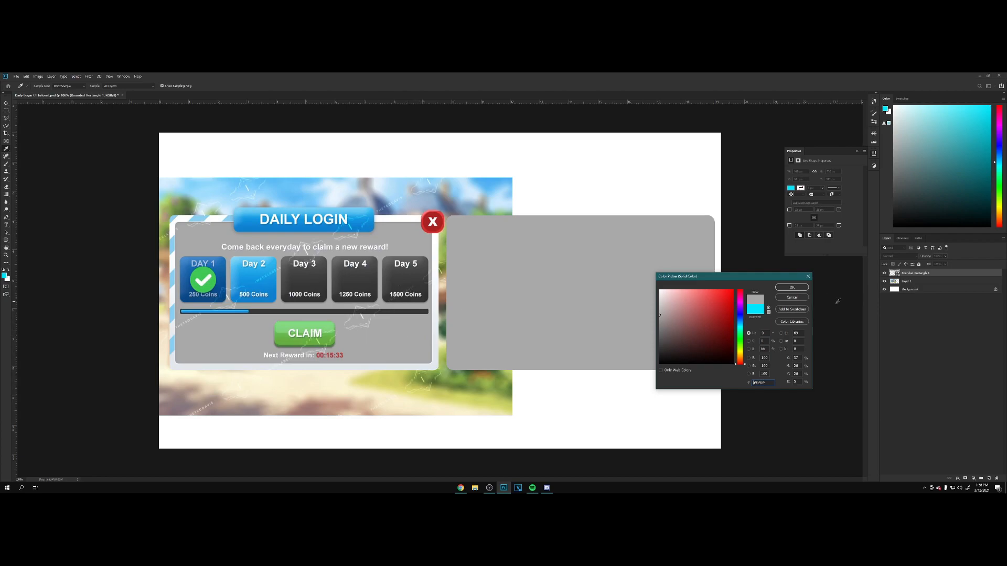
{"action": "left_click", "coordinate": [792, 287]}
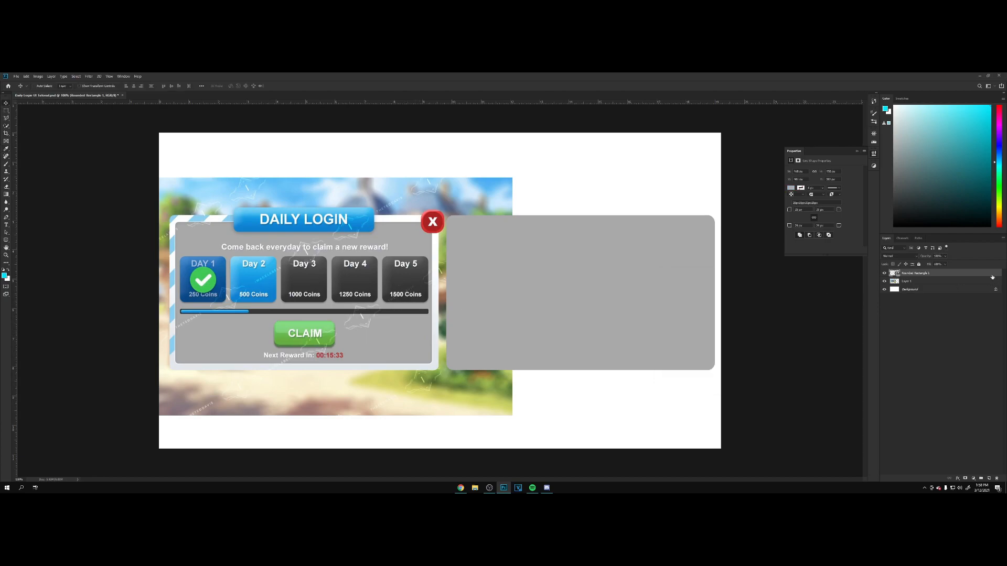
Step: Duplicate the grey rounded rectangle layer, keeping its default copy name
{"action": "right_click", "coordinate": [923, 274]}
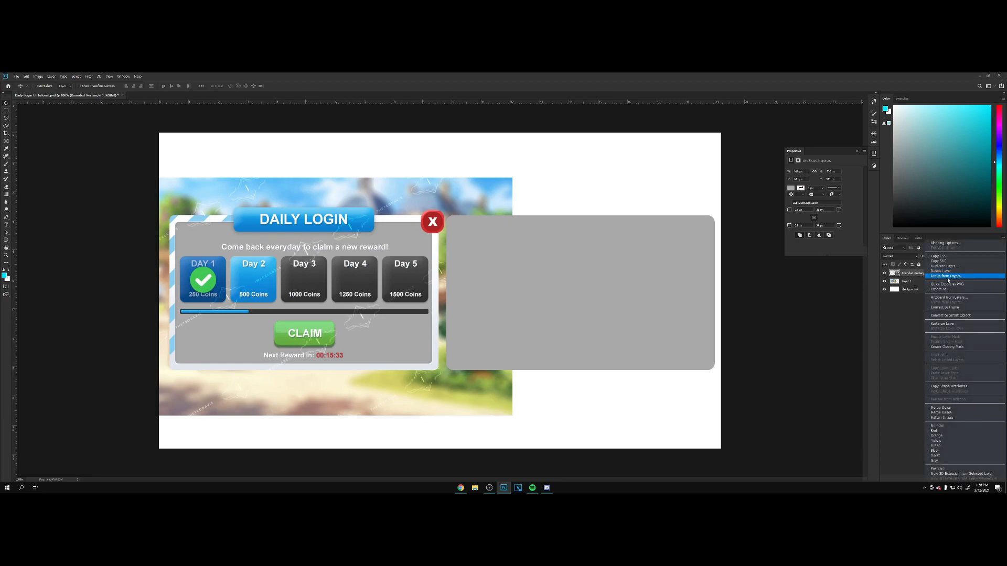
{"action": "left_click", "coordinate": [951, 267]}
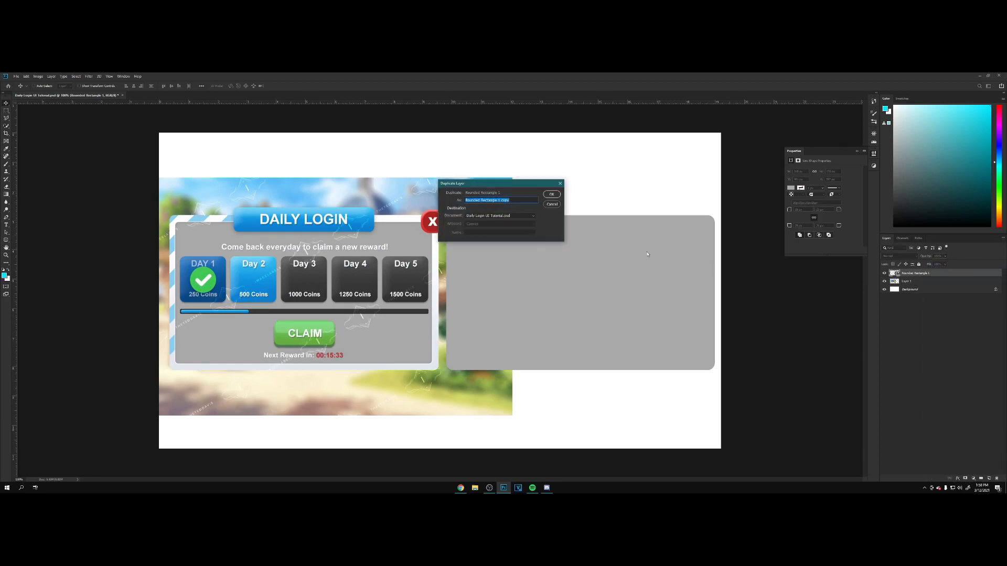
{"action": "left_click", "coordinate": [548, 196]}
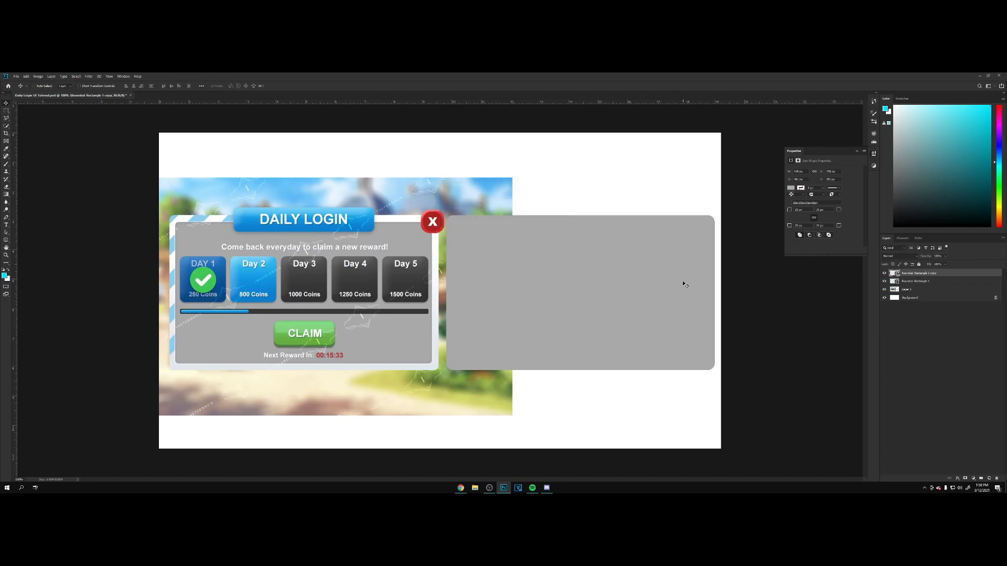
{"action": "key", "text": "ctrl+z"}
{"action": "key", "text": "ctrl+shift+z"}
Step: Remove the fill from the duplicated rounded rectangle and give it a solid white stroke
{"action": "left_click", "coordinate": [6, 241]}
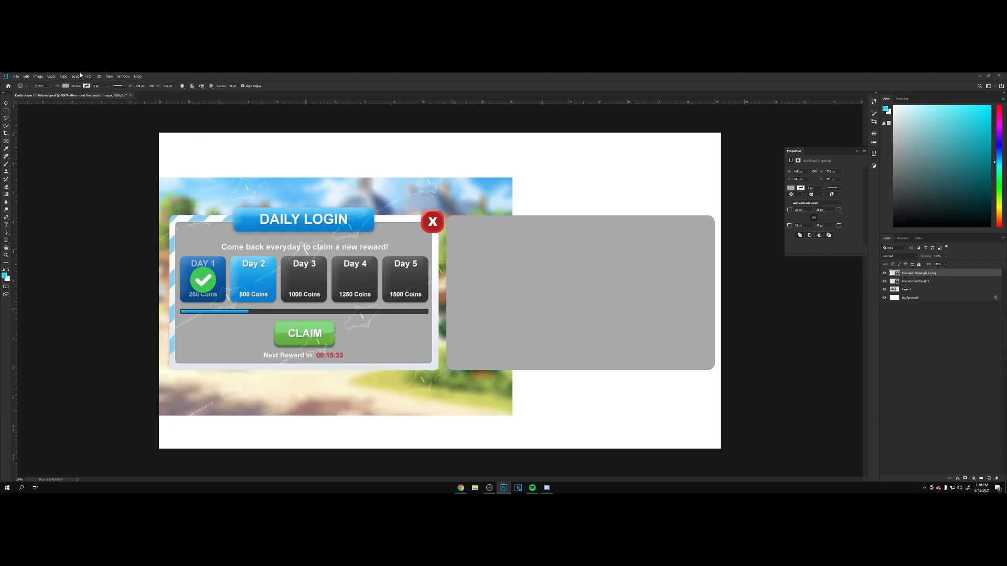
{"action": "left_click", "coordinate": [66, 86]}
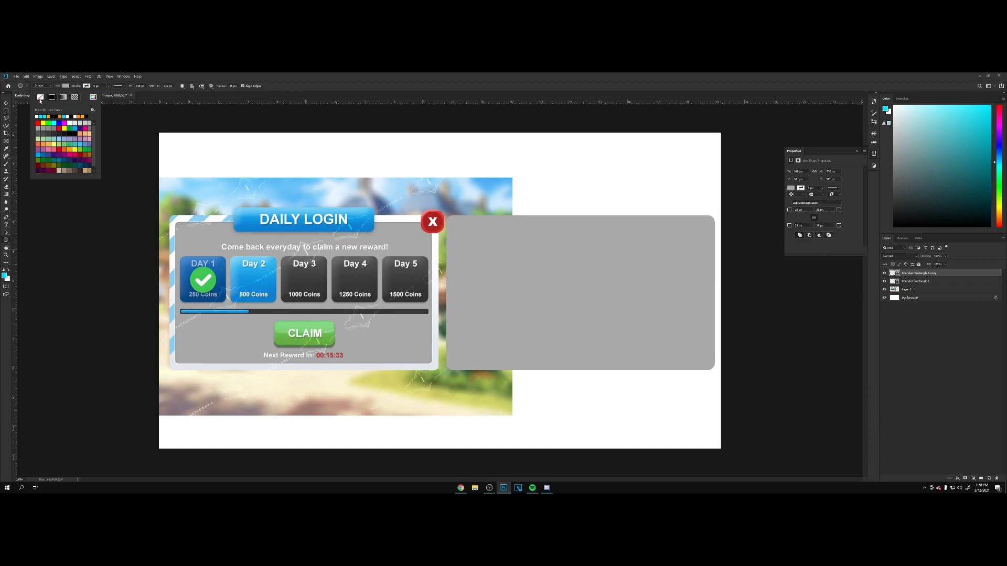
{"action": "left_click", "coordinate": [41, 97]}
{"action": "left_click", "coordinate": [86, 86]}
{"action": "left_click", "coordinate": [74, 98]}
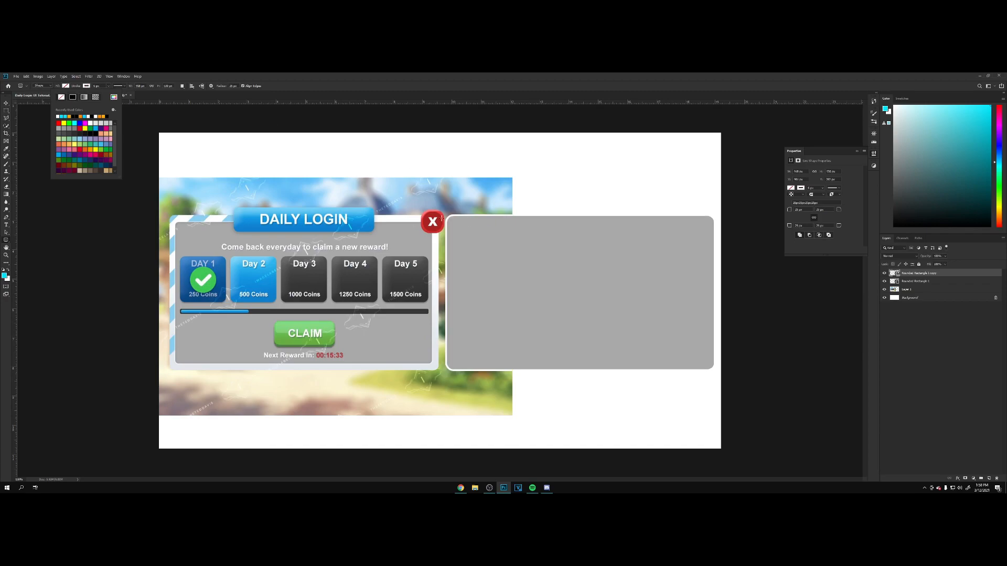
{"action": "left_click", "coordinate": [215, 242]}
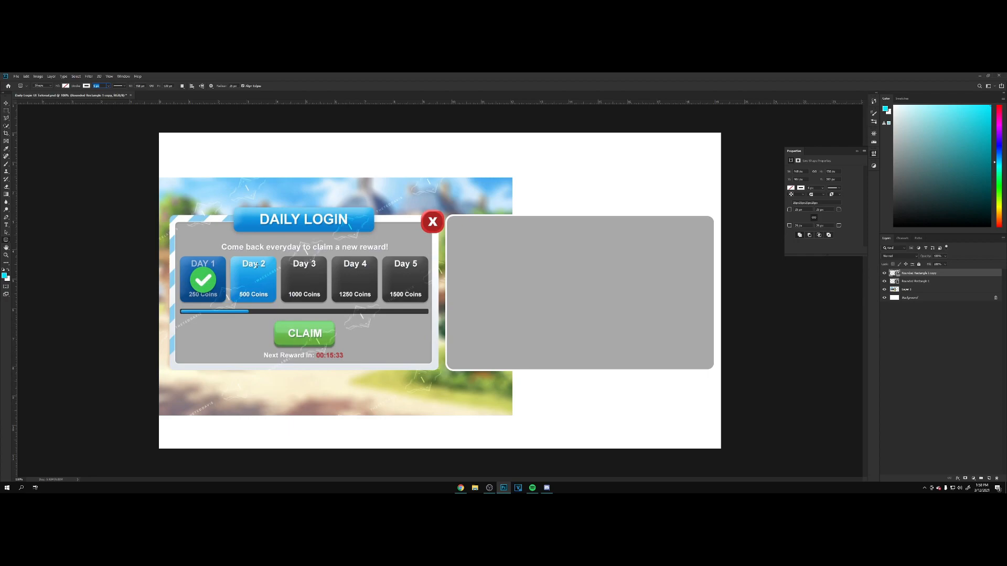
Step: Set the stroke width of the duplicated rounded rectangle to 22 px
{"action": "key", "text": "Return"}
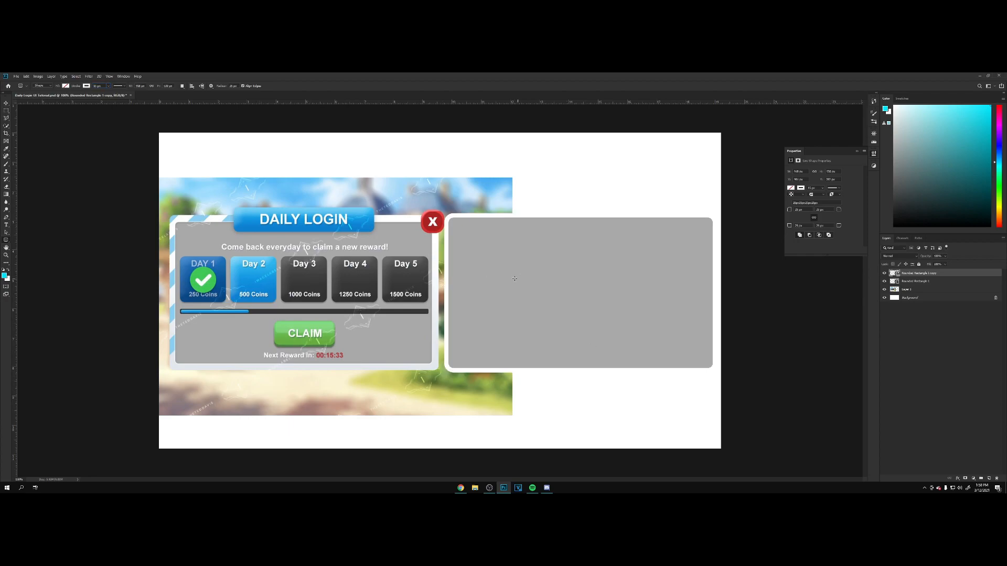
{"action": "type", "text": "25"}
{"action": "key", "text": "Return"}
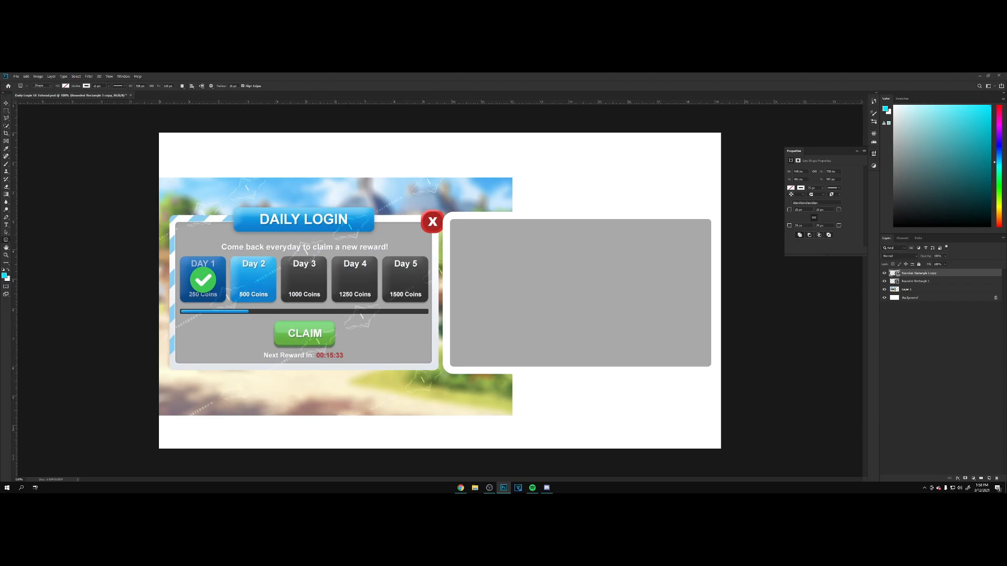
{"action": "left_click_drag", "start_coordinate": [102, 86], "coordinate": [59, 83]}
{"action": "type", "text": "22"}
{"action": "key", "text": "Return"}
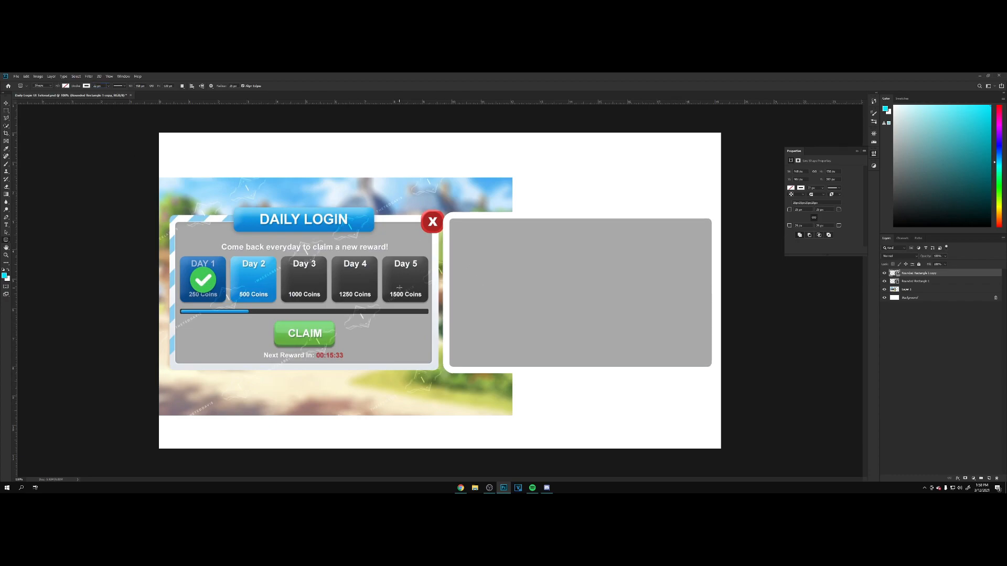
{"action": "key", "text": "v"}
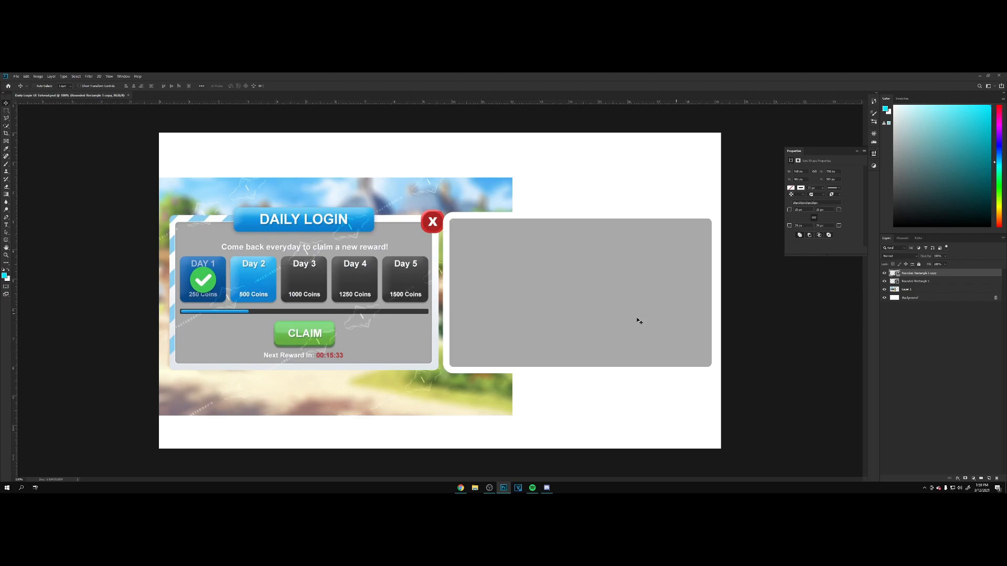
Step: Add a Gradient Overlay to the outline layer with Normal blend mode, 100% opacity and a slightly reduced scale
{"action": "right_click", "coordinate": [946, 274]}
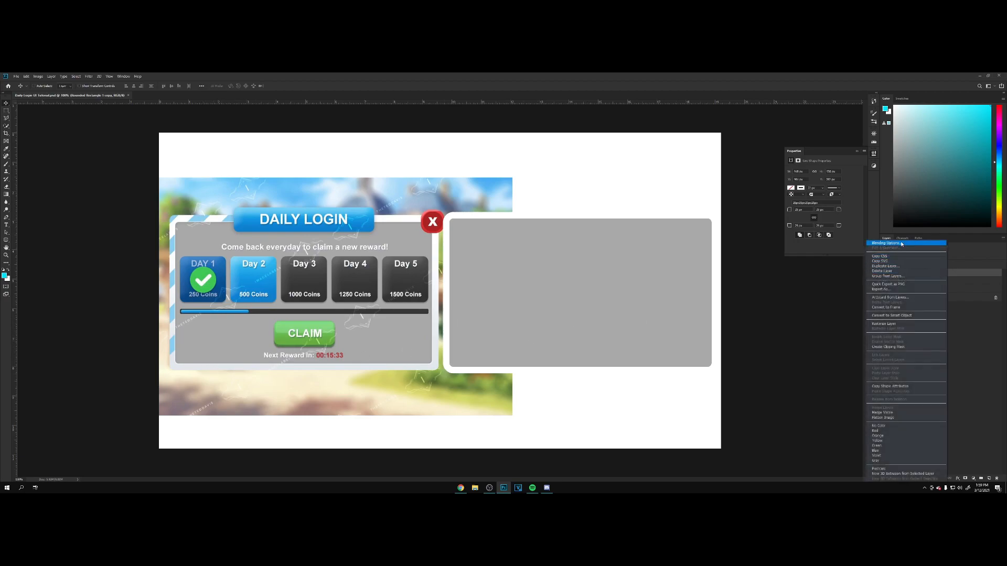
{"action": "left_click", "coordinate": [902, 243]}
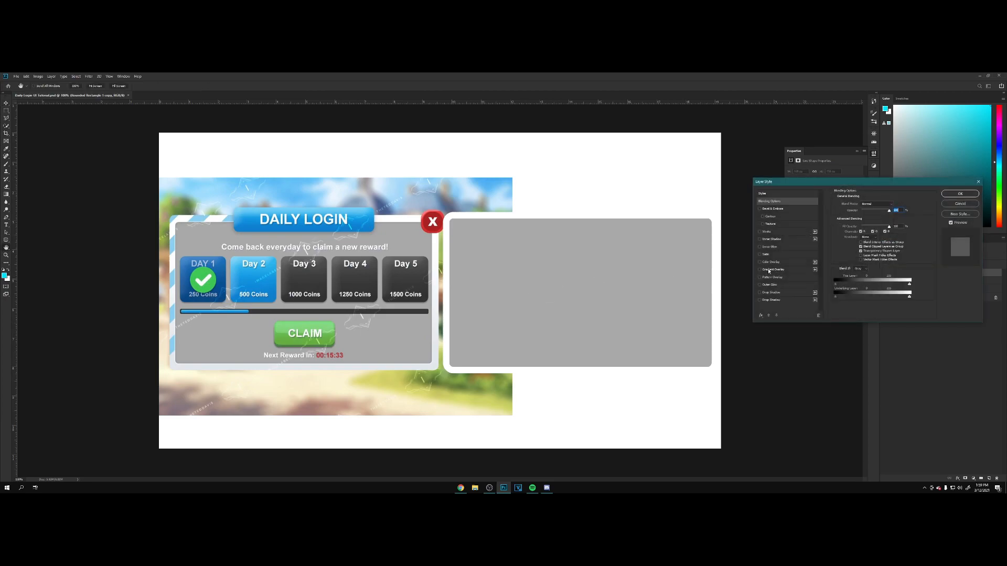
{"action": "left_click", "coordinate": [769, 270]}
{"action": "left_click", "coordinate": [868, 206]}
{"action": "left_click", "coordinate": [866, 205]}
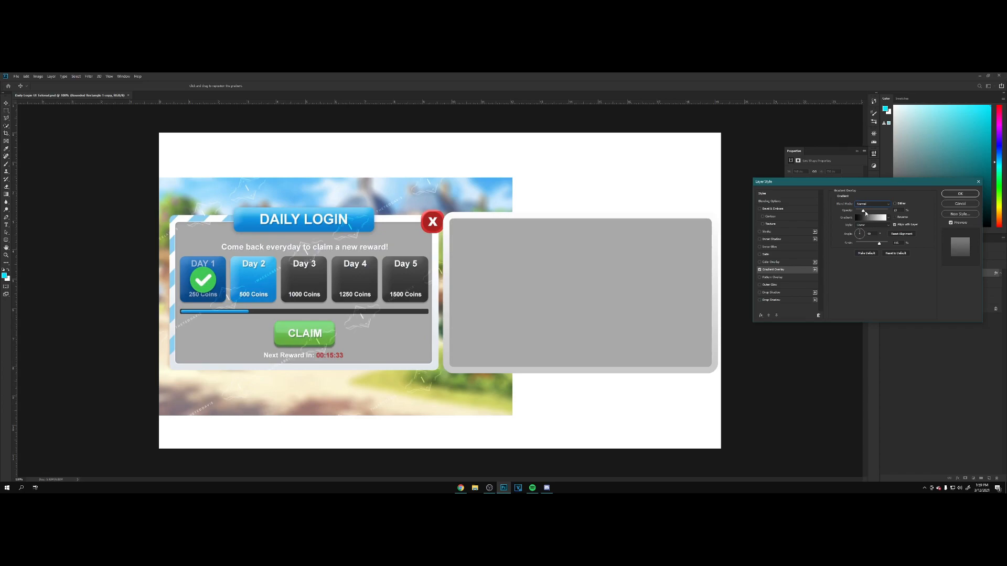
{"action": "left_click_drag", "start_coordinate": [863, 212], "coordinate": [901, 215]}
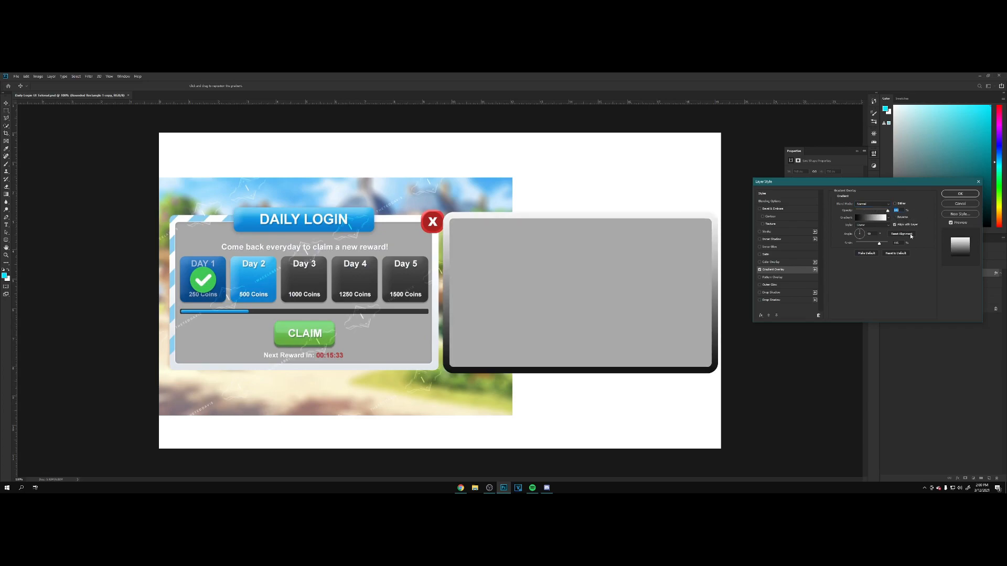
{"action": "mouse_move", "coordinate": [880, 242]}
{"action": "left_mouse_down"}
{"action": "mouse_move", "coordinate": [865, 243]}
{"action": "mouse_move", "coordinate": [873, 242]}
{"action": "left_mouse_up"}
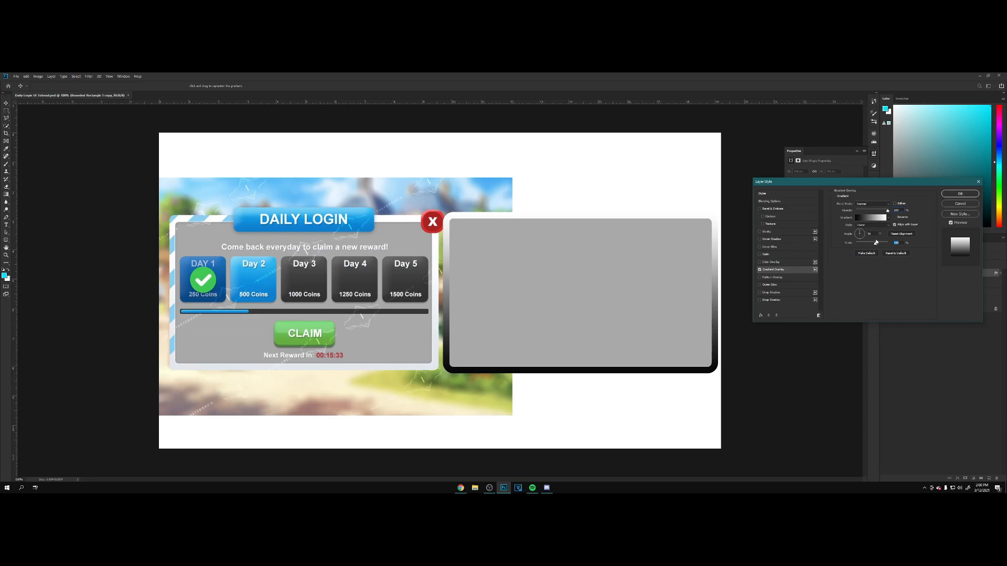
Step: Change the overlay gradient's black stop to the light grey-blue sampled from the reference panel's lower border
{"action": "left_click", "coordinate": [870, 217]}
{"action": "double_click", "coordinate": [751, 290]}
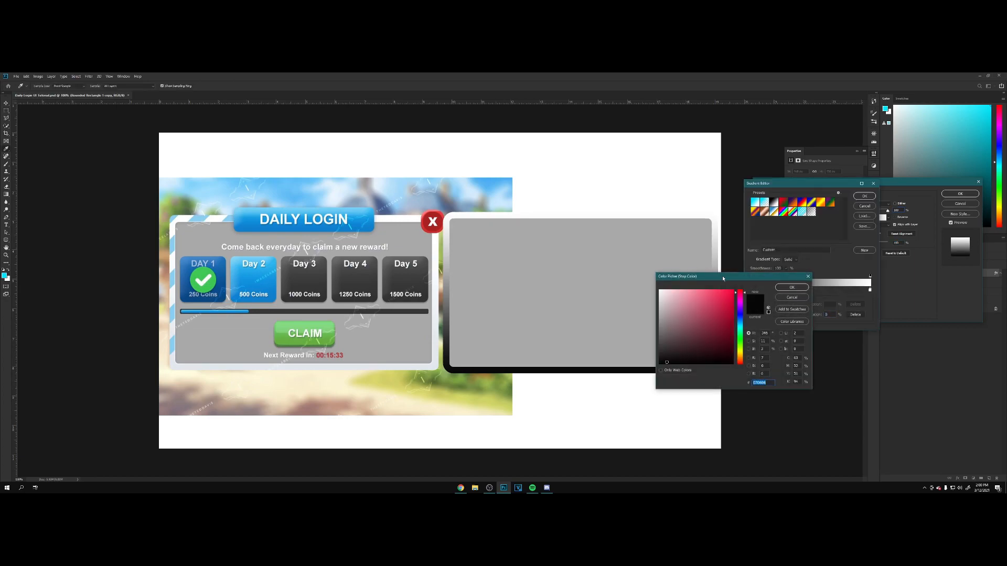
{"action": "left_click", "coordinate": [348, 366]}
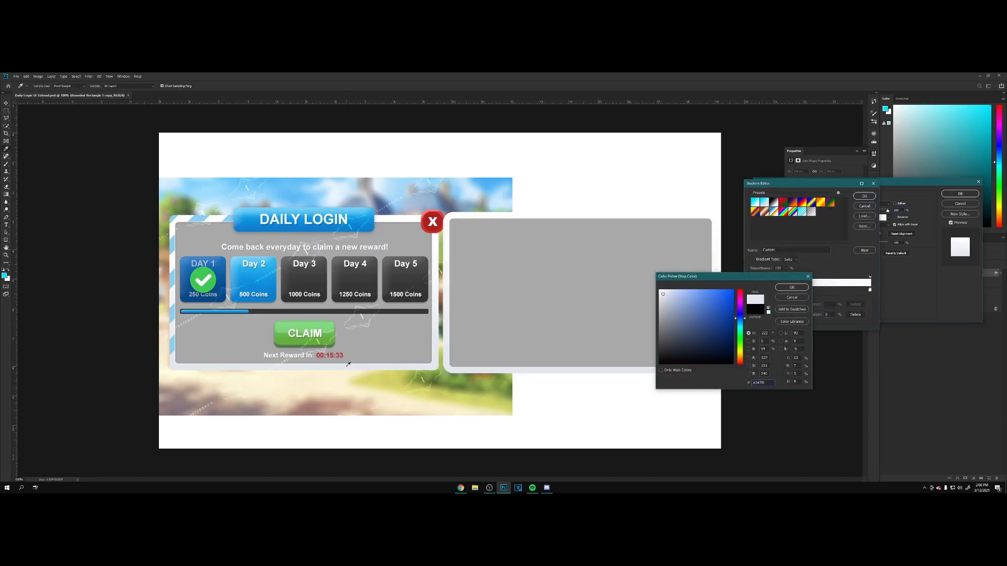
{"action": "left_click", "coordinate": [348, 364]}
{"action": "left_click", "coordinate": [793, 287]}
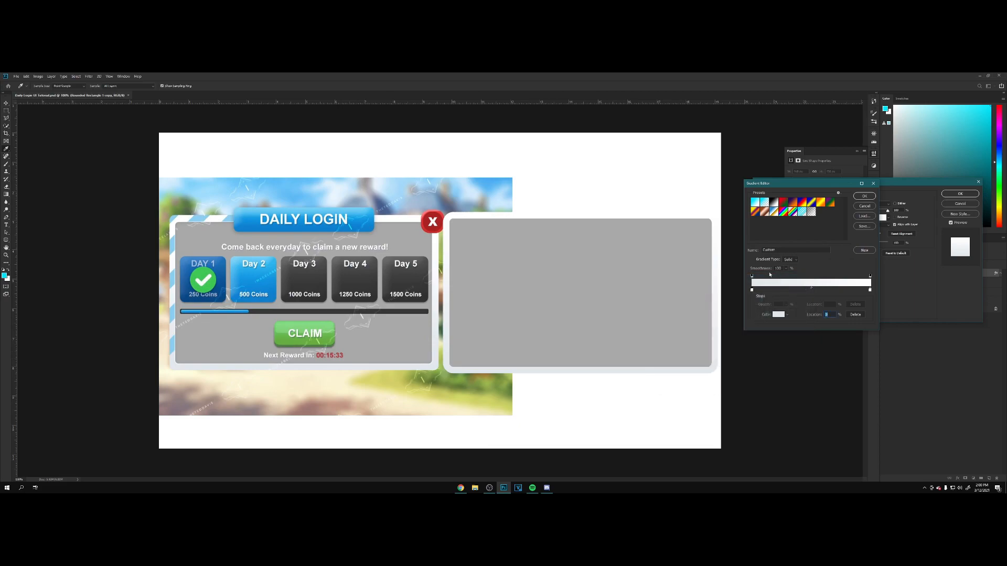
Step: Keep the gradient's second stop white, apply the Gradient Overlay to the outline layer, and hide the Background layer
{"action": "double_click", "coordinate": [870, 289]}
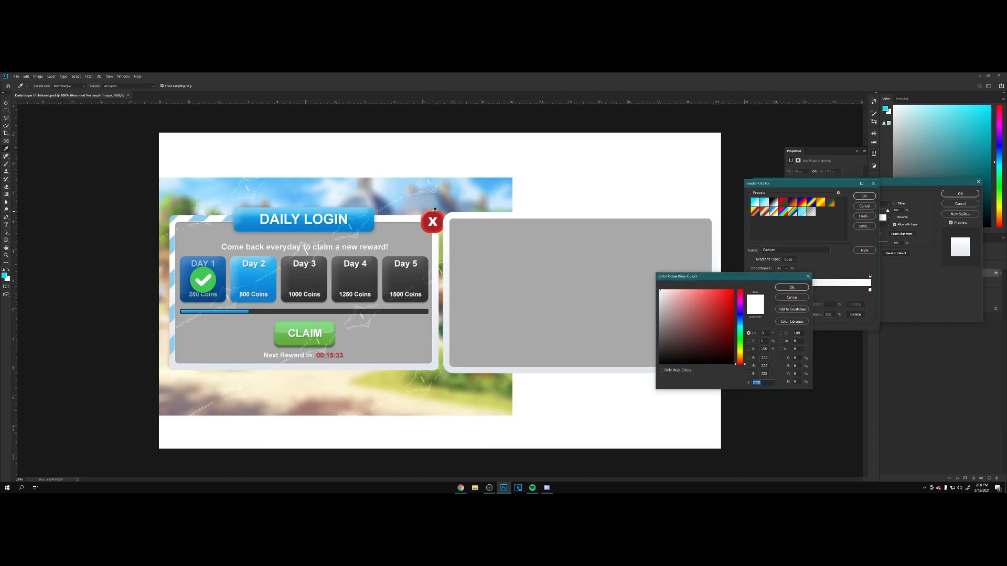
{"action": "left_click", "coordinate": [807, 297]}
{"action": "left_click", "coordinate": [864, 196]}
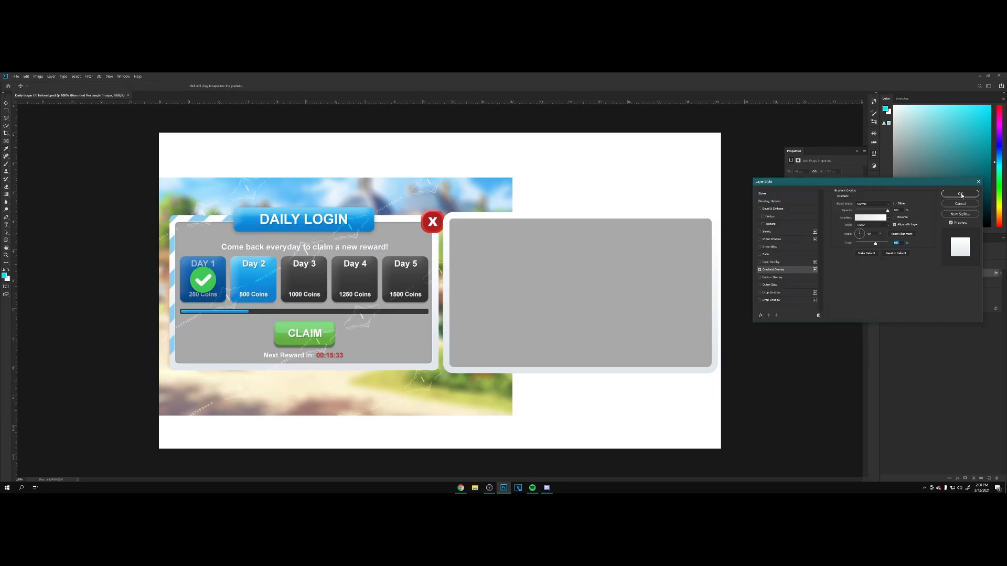
{"action": "left_click", "coordinate": [960, 194]}
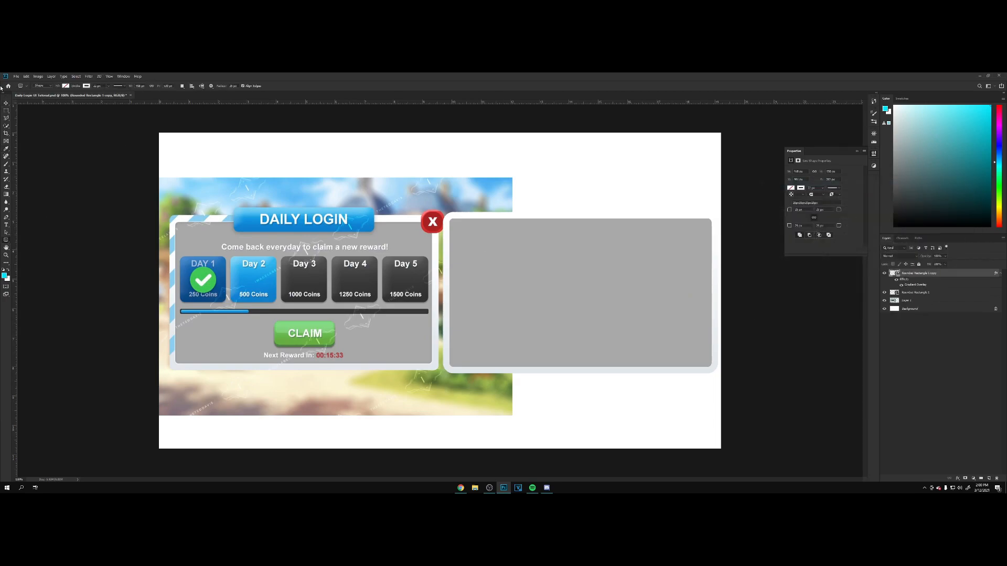
{"action": "key", "text": "v"}
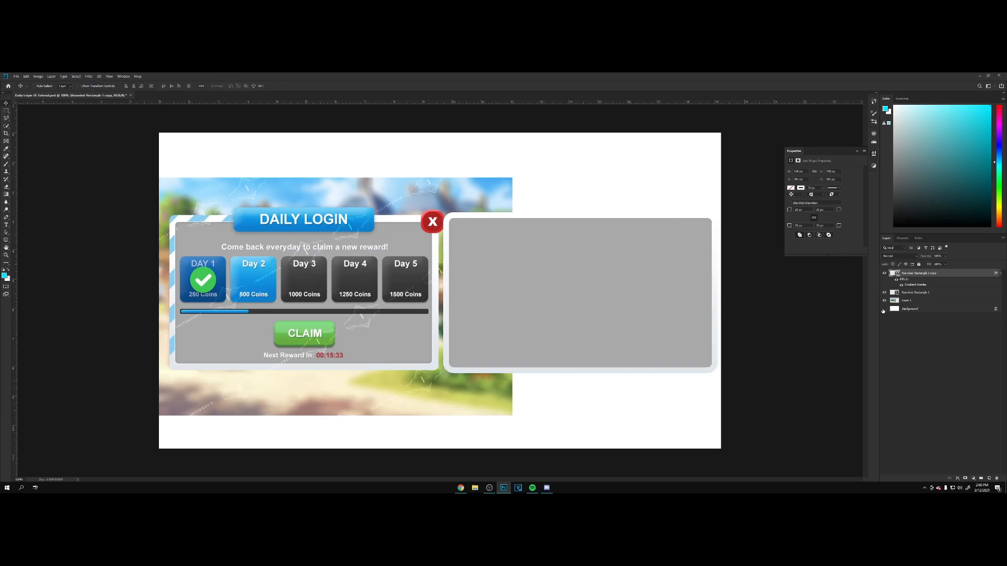
{"action": "left_click", "coordinate": [884, 309]}
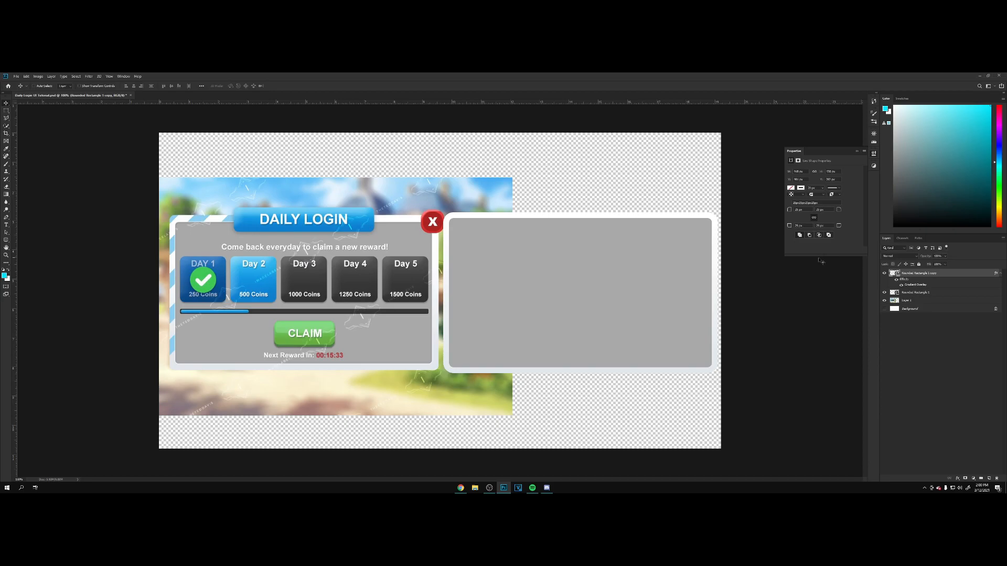
Step: Add a black Drop Shadow with reduced opacity and a small size to the outline layer
{"action": "right_click", "coordinate": [919, 273]}
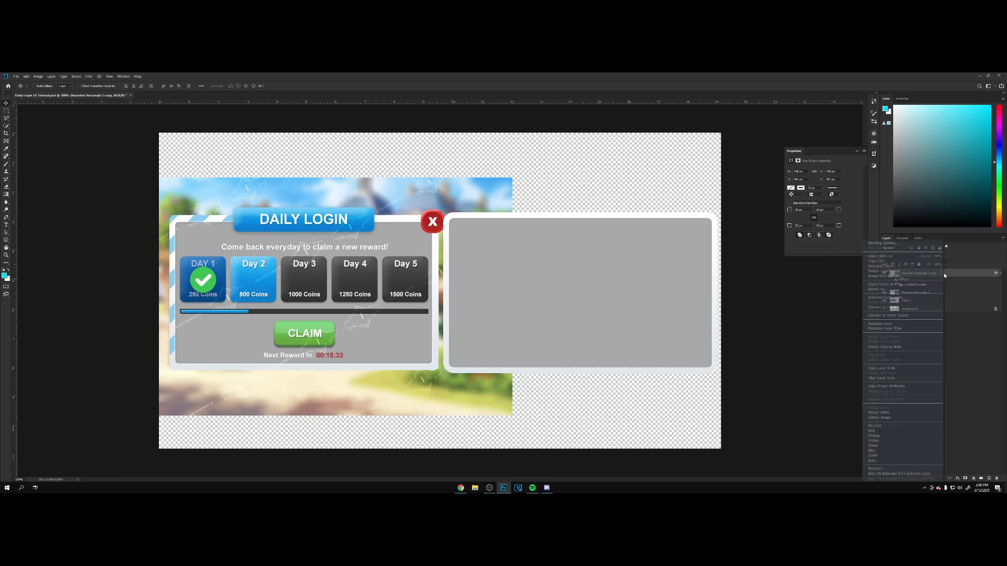
{"action": "left_click", "coordinate": [910, 245]}
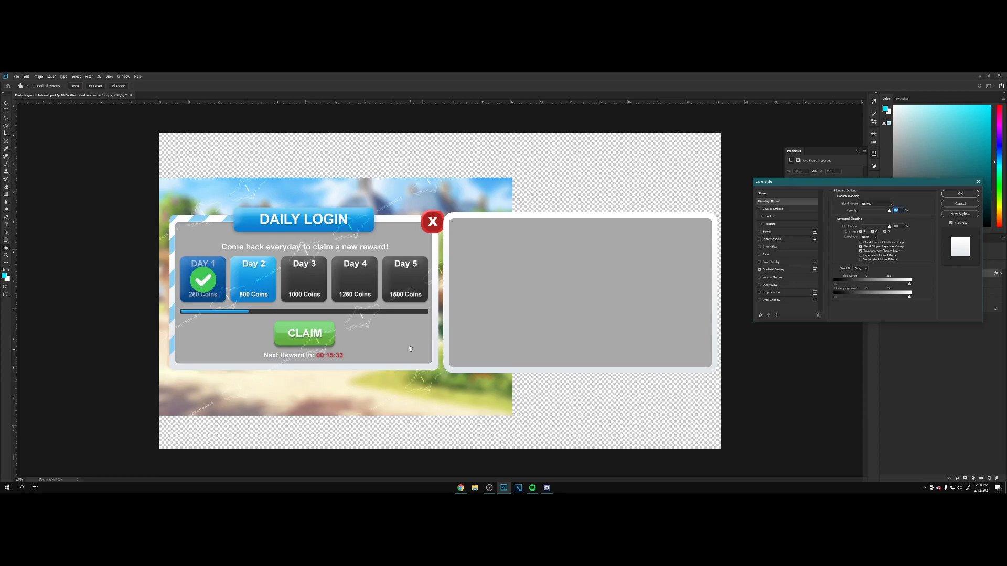
{"action": "left_click", "coordinate": [784, 293]}
{"action": "left_click_drag", "start_coordinate": [863, 230], "coordinate": [858, 244]}
{"action": "left_click", "coordinate": [856, 237]}
{"action": "left_click", "coordinate": [759, 300]}
{"action": "left_click", "coordinate": [759, 299]}
{"action": "left_click_drag", "start_coordinate": [879, 212], "coordinate": [864, 212]}
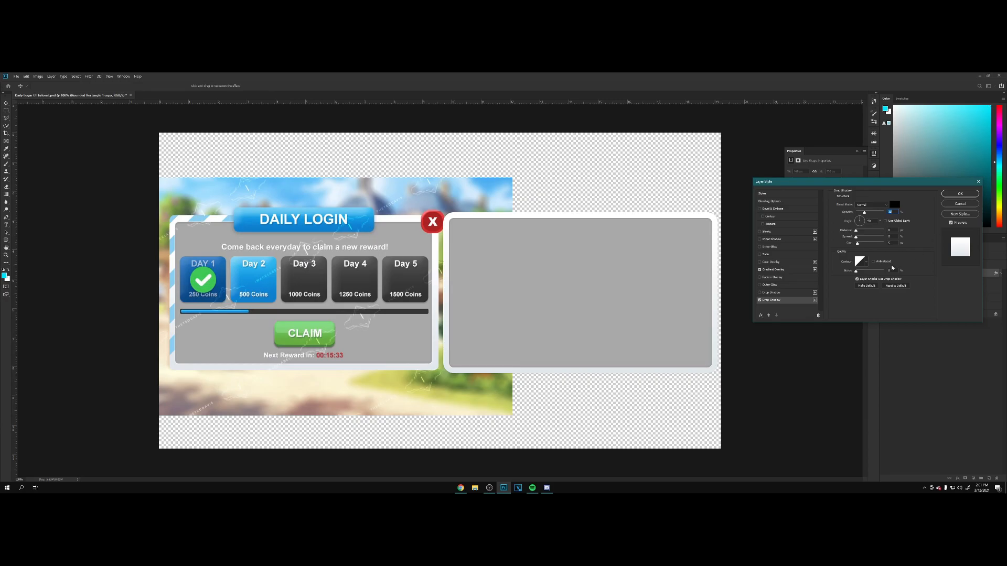
Step: Add a white Inner Shadow with a very small distance and size to the outline layer
{"action": "left_click", "coordinate": [773, 209]}
{"action": "left_click", "coordinate": [760, 240]}
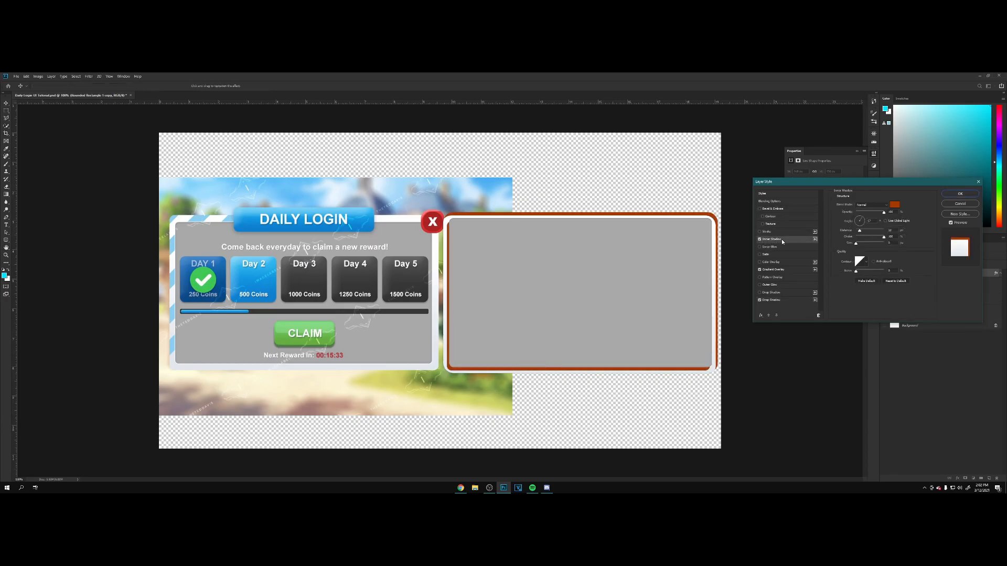
{"action": "left_click", "coordinate": [894, 206]}
{"action": "left_click_drag", "start_coordinate": [681, 300], "coordinate": [656, 287]}
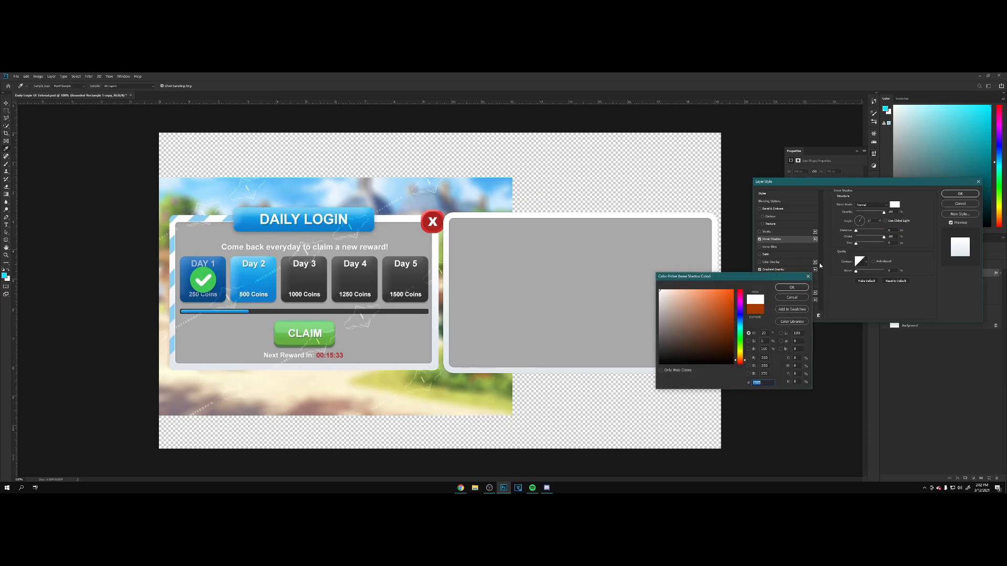
{"action": "left_click", "coordinate": [792, 287]}
{"action": "left_click_drag", "start_coordinate": [858, 246], "coordinate": [857, 246]}
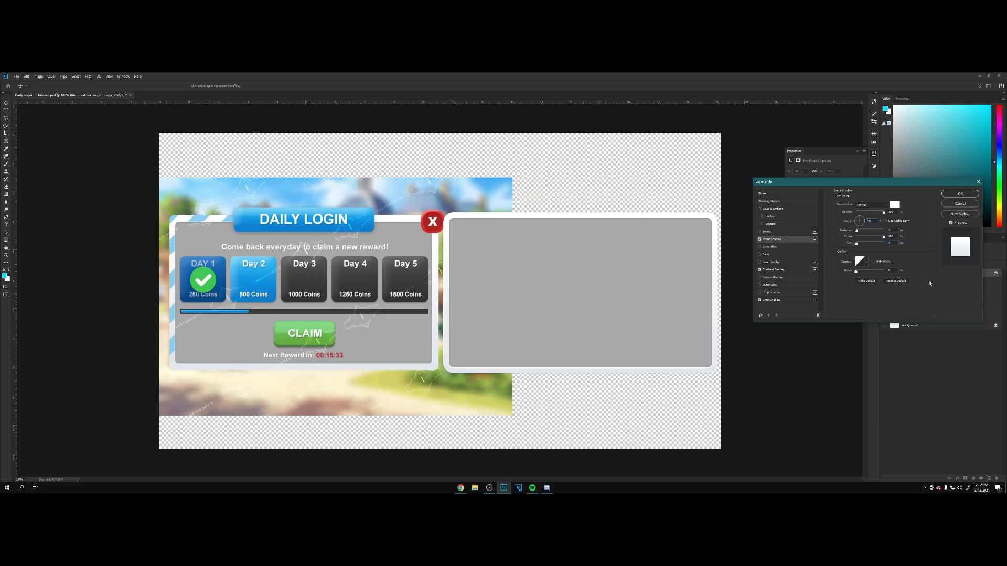
{"action": "left_click", "coordinate": [965, 194]}
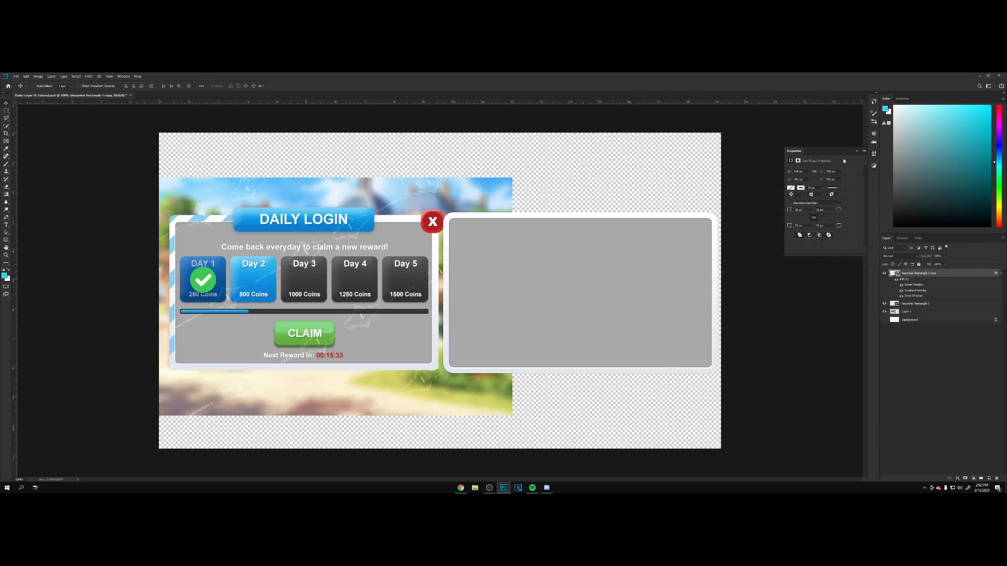
{"action": "left_click", "coordinate": [856, 151]}
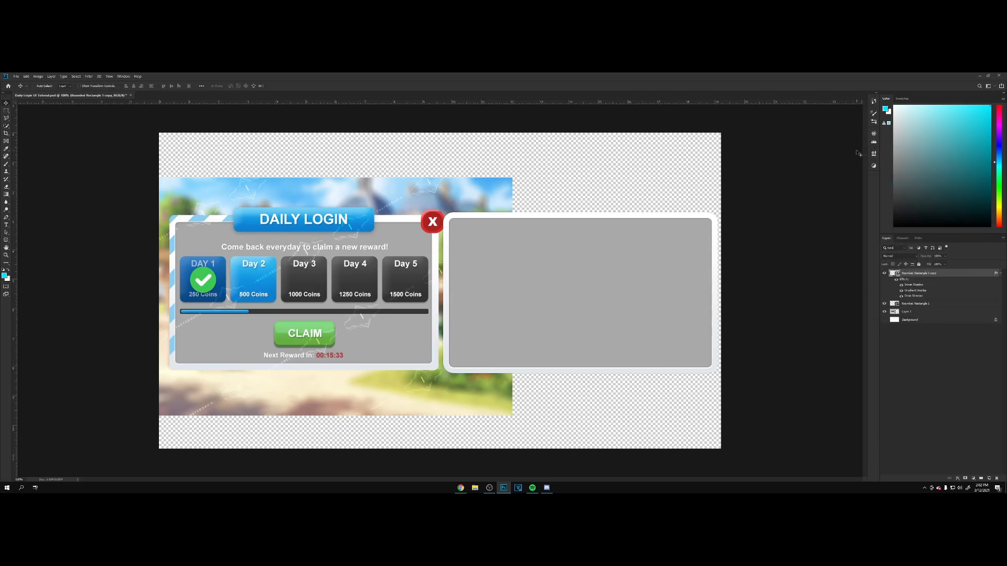
{"action": "left_click", "coordinate": [999, 273]}
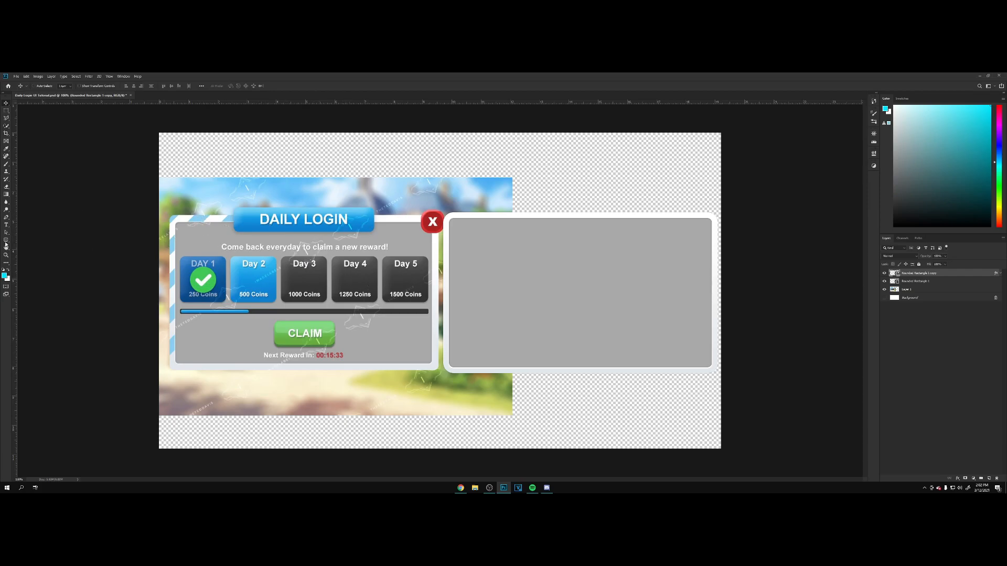
Step: Sample the light blue of the diagonal stripes on the reference panel's border as the foreground colour
{"action": "left_click_drag", "start_coordinate": [7, 241], "coordinate": [27, 242]}
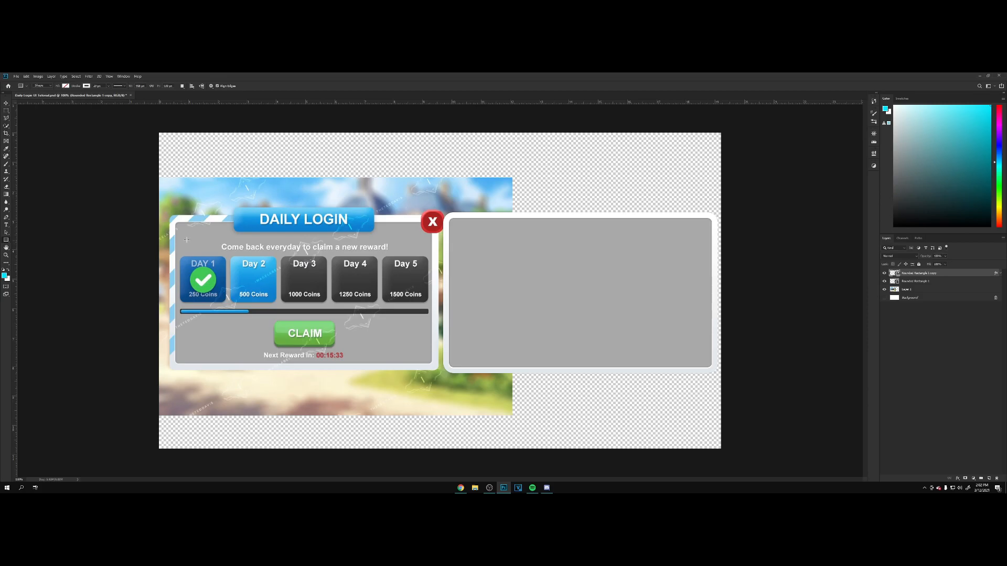
{"action": "left_click", "coordinate": [6, 149]}
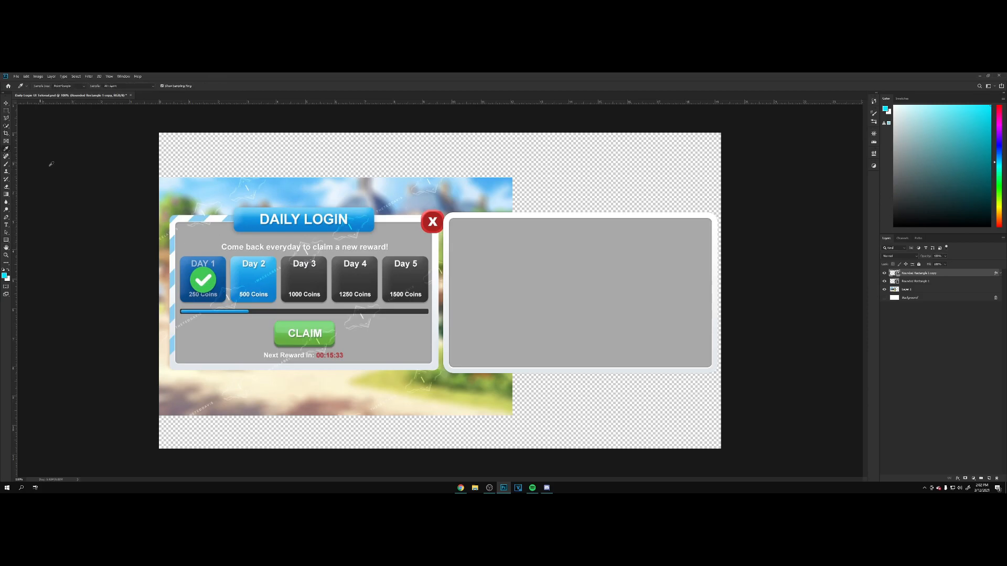
{"action": "left_click", "coordinate": [200, 215]}
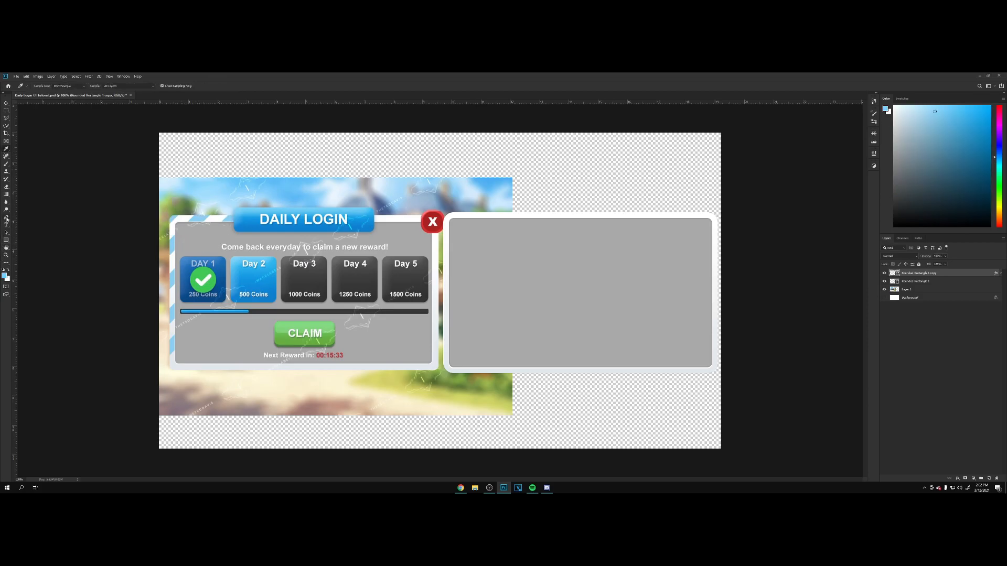
Step: Draw a long, thin horizontal rectangle across the new panel, extending past both of its sides
{"action": "mouse_move", "coordinate": [7, 241]}
{"action": "left_mouse_down"}
{"action": "mouse_move", "coordinate": [26, 252]}
{"action": "mouse_move", "coordinate": [26, 240]}
{"action": "left_mouse_up"}
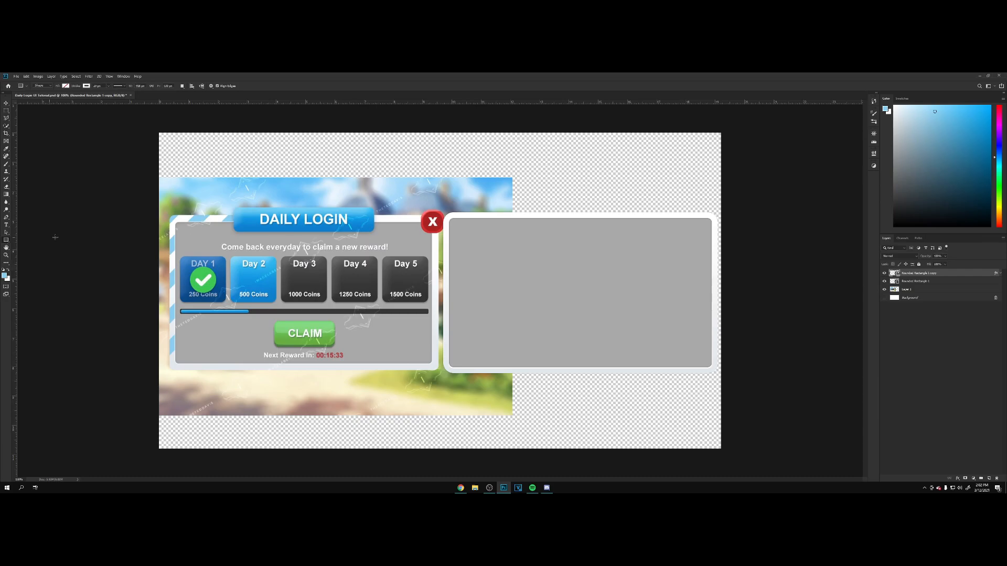
{"action": "left_click_drag", "start_coordinate": [408, 266], "coordinate": [753, 276]}
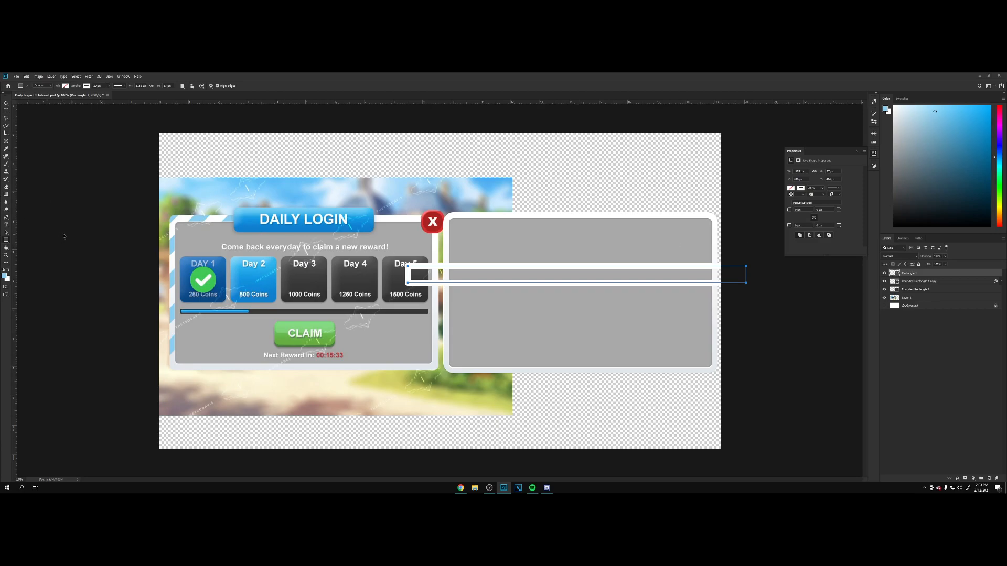
{"action": "key", "text": "Return"}
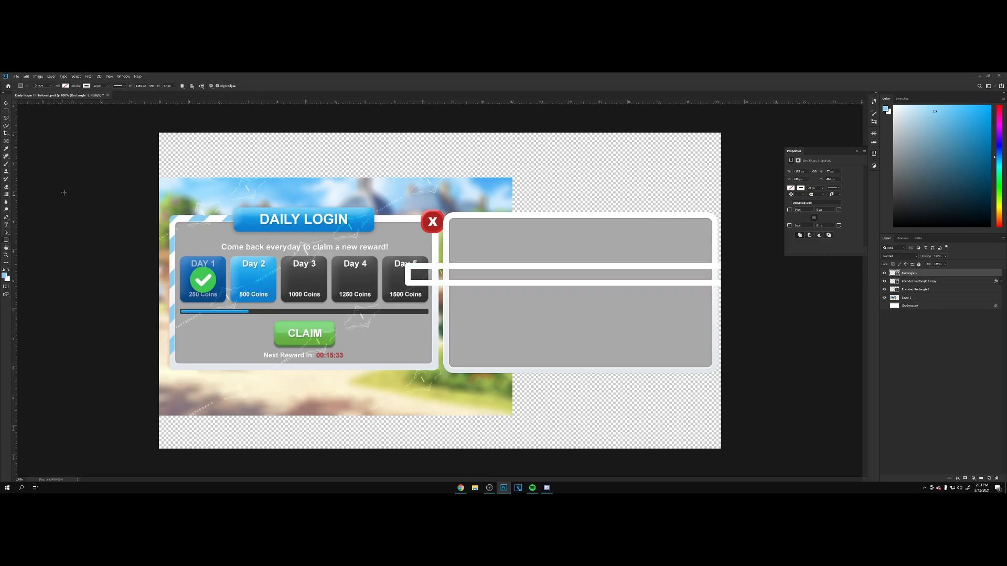
Step: Remove the long rectangle's stroke and fill it with the sampled light blue
{"action": "left_click", "coordinate": [65, 86]}
{"action": "left_click", "coordinate": [53, 99]}
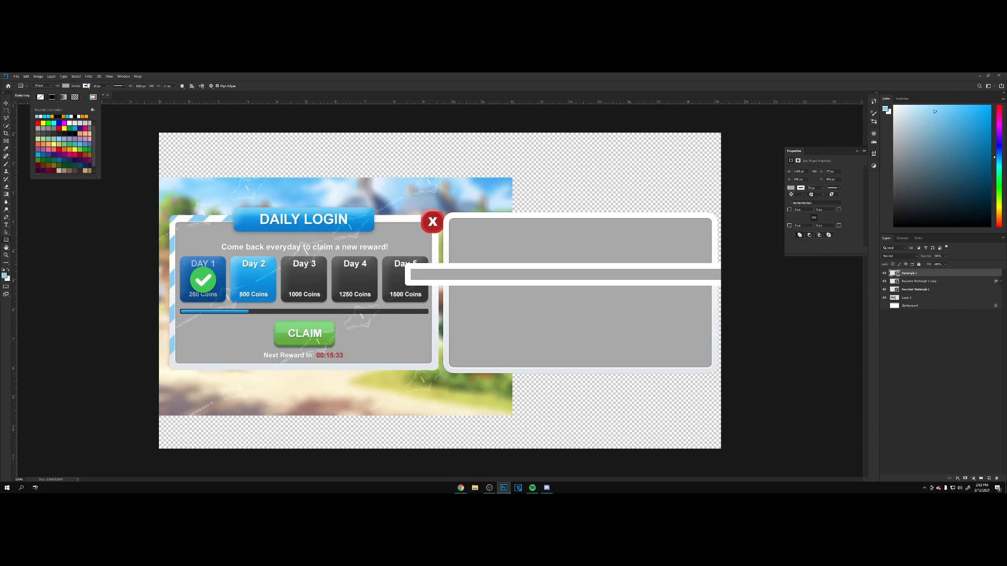
{"action": "left_click", "coordinate": [86, 86]}
{"action": "left_click", "coordinate": [61, 97]}
{"action": "left_click", "coordinate": [65, 86]}
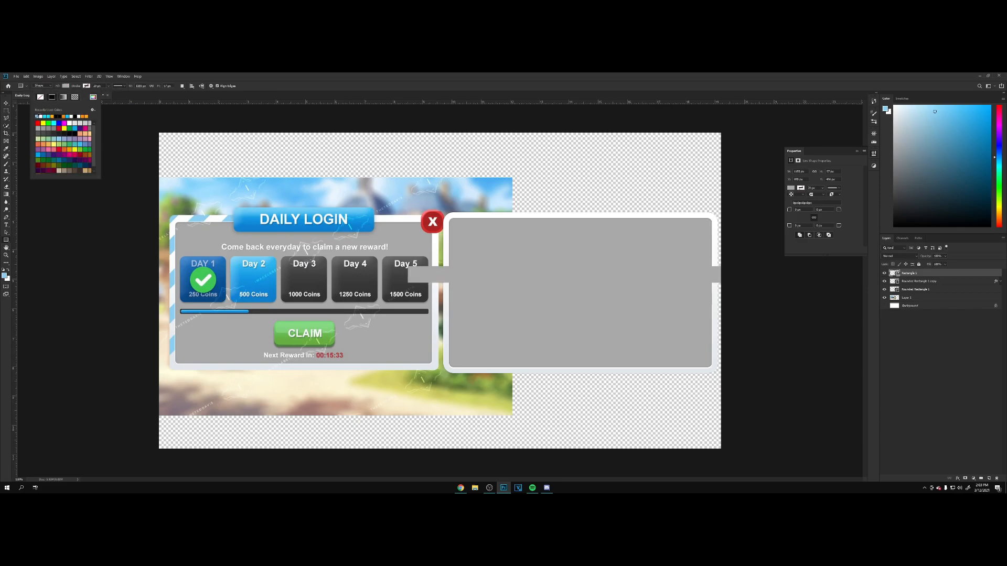
{"action": "left_click", "coordinate": [40, 115]}
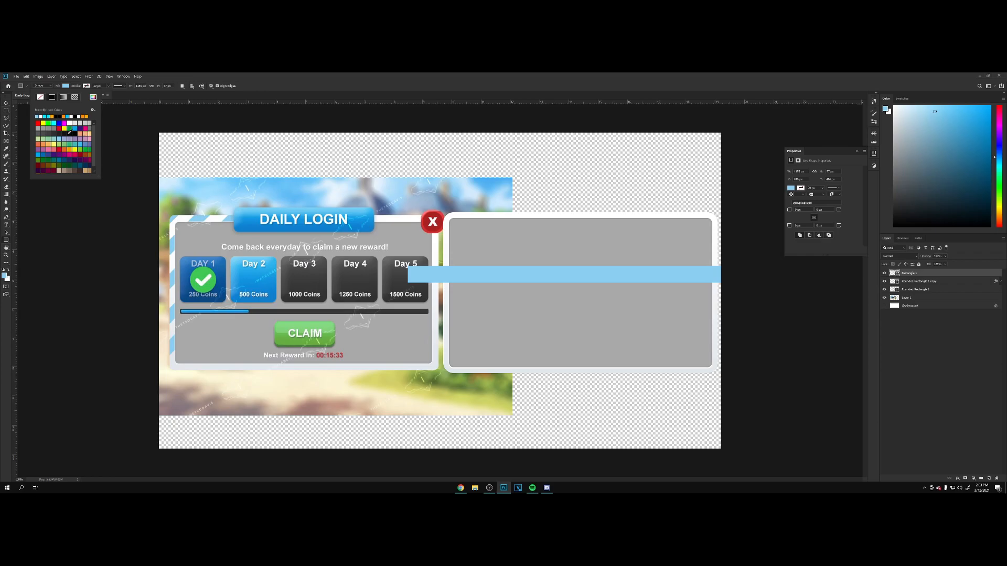
Step: Rasterize the layer style of the rounded outline layer
{"action": "left_click", "coordinate": [6, 103]}
{"action": "left_click", "coordinate": [999, 281]}
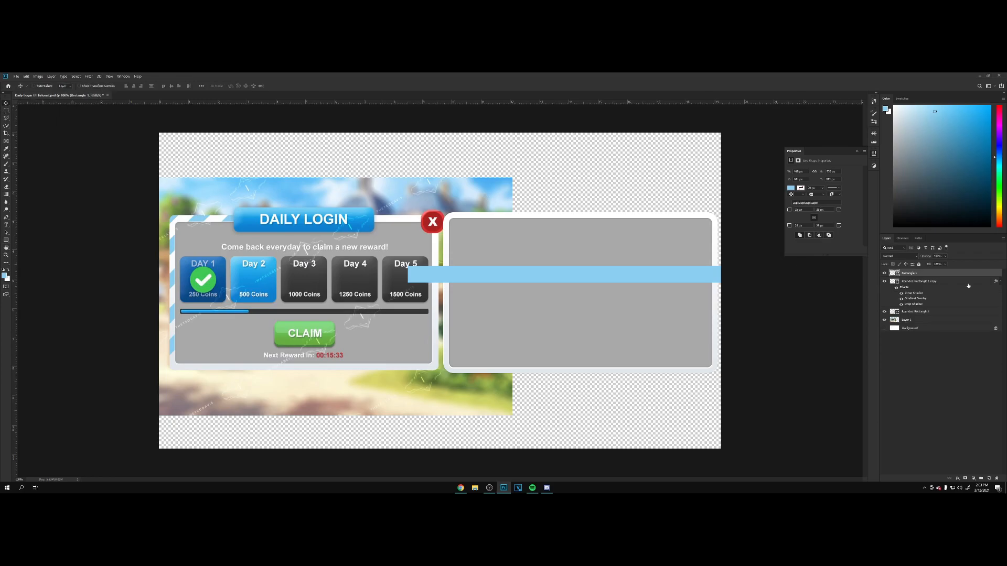
{"action": "left_click", "coordinate": [943, 282]}
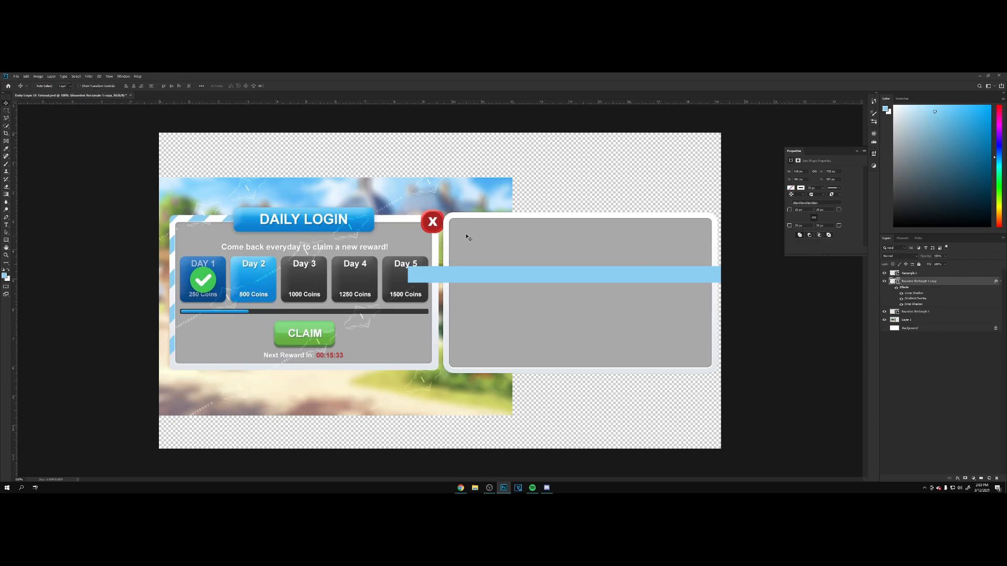
{"action": "right_click", "coordinate": [954, 284]}
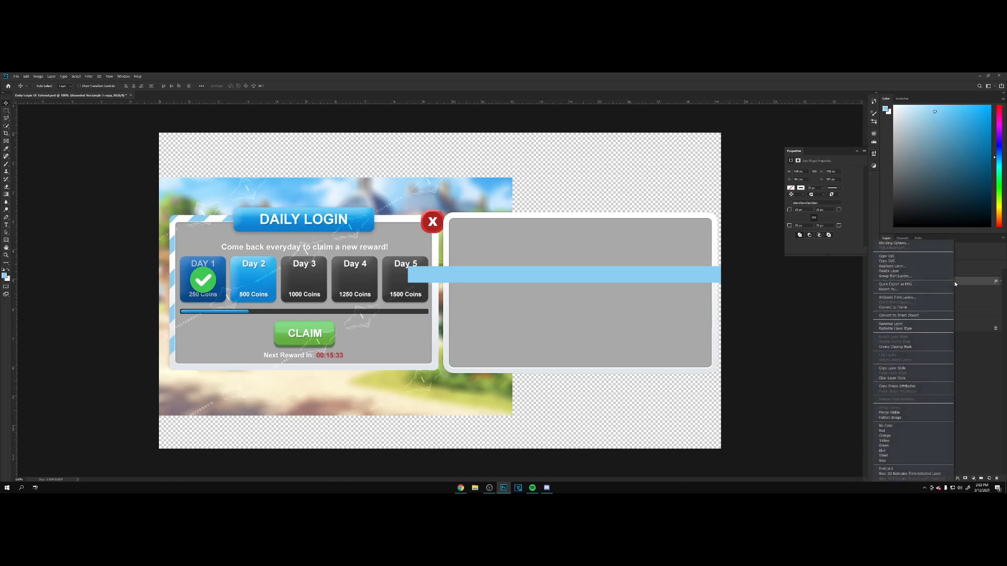
{"action": "left_click", "coordinate": [907, 329]}
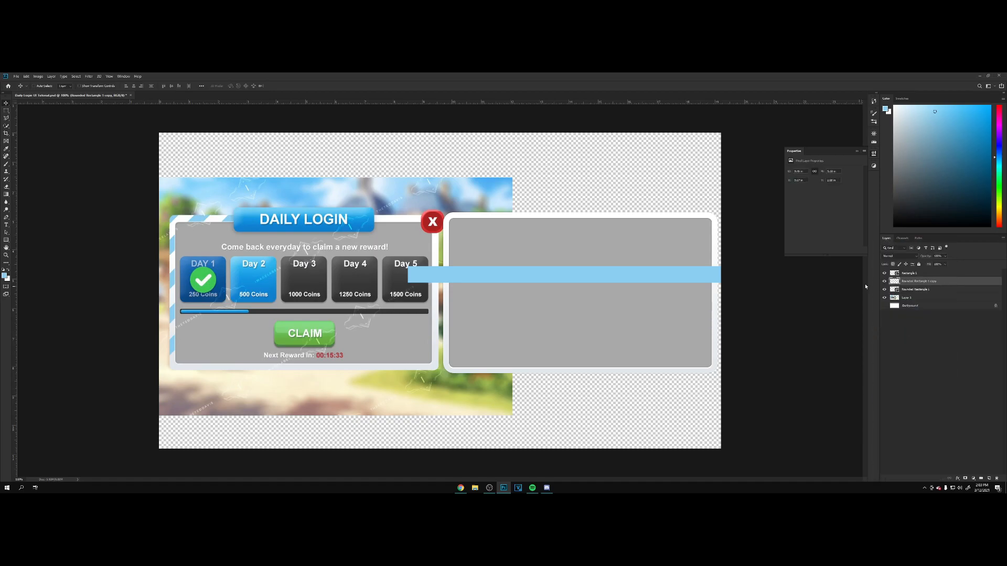
Step: Create a clipping mask that clips the light blue bar to the rounded outline layer
{"action": "left_click", "coordinate": [883, 273]}
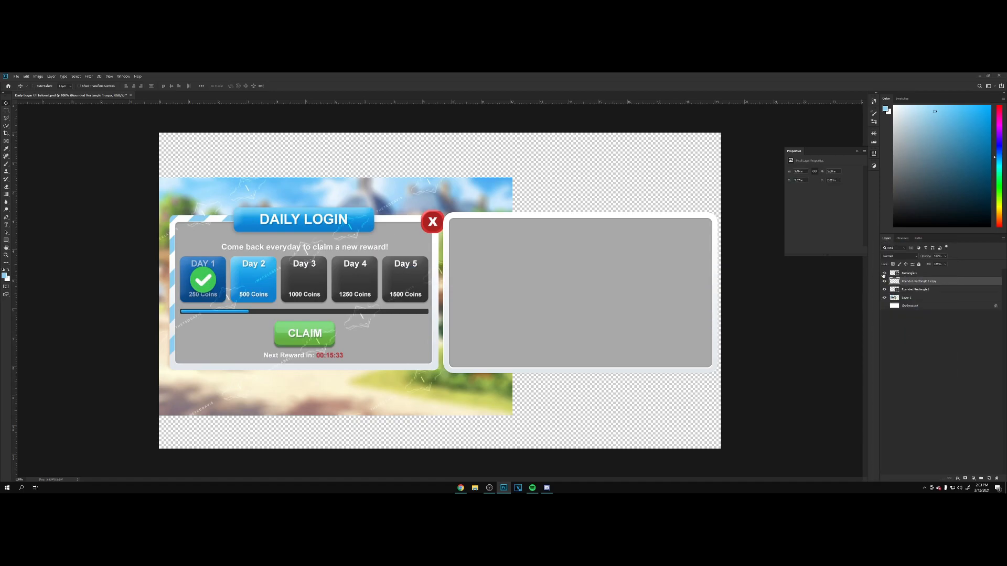
{"action": "left_click", "coordinate": [883, 273]}
{"action": "left_click", "coordinate": [930, 274]}
{"action": "right_click", "coordinate": [933, 275]}
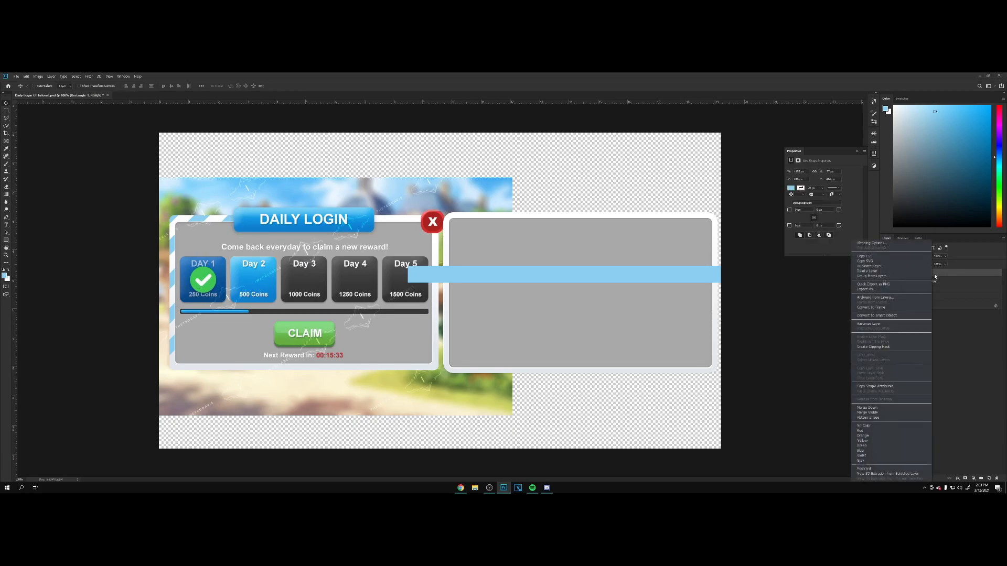
{"action": "left_click", "coordinate": [881, 346]}
Step: Rotate the clipped bar diagonally over the outline's upper-left corner and duplicate it three times to make border stripes
{"action": "key", "text": "ctrl+t"}
{"action": "left_click_drag", "start_coordinate": [574, 310], "coordinate": [559, 249]}
{"action": "key", "text": "Return"}
{"action": "left_click_drag", "start_coordinate": [586, 231], "coordinate": [586, 231], "text": "alt"}
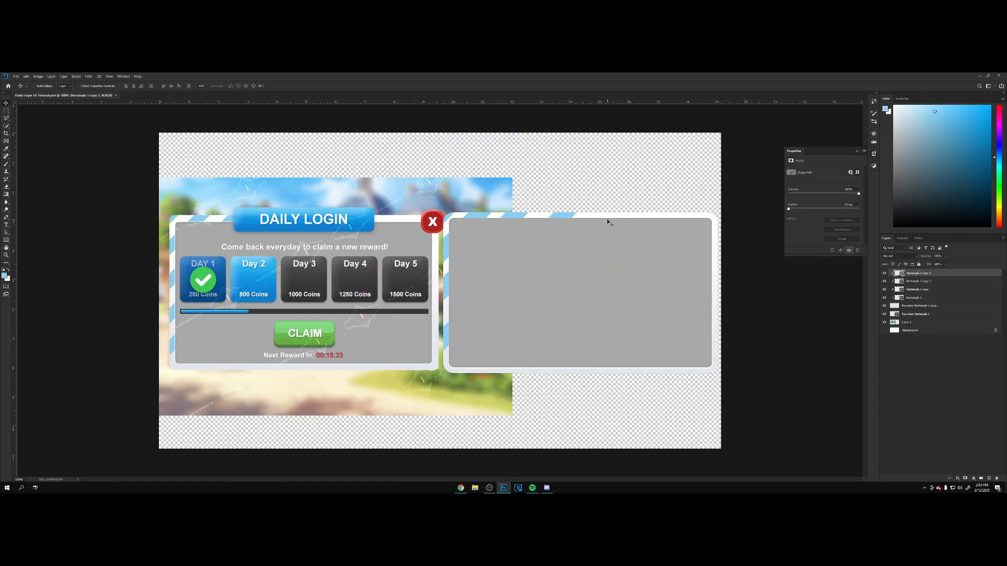
Step: Draw a rounded rectangle matching the reference's title banner on a new layer and move it onto the new panel's upper edge
{"action": "left_click", "coordinate": [989, 479]}
{"action": "key", "text": "u"}
{"action": "left_click_drag", "start_coordinate": [234, 207], "coordinate": [374, 230]}
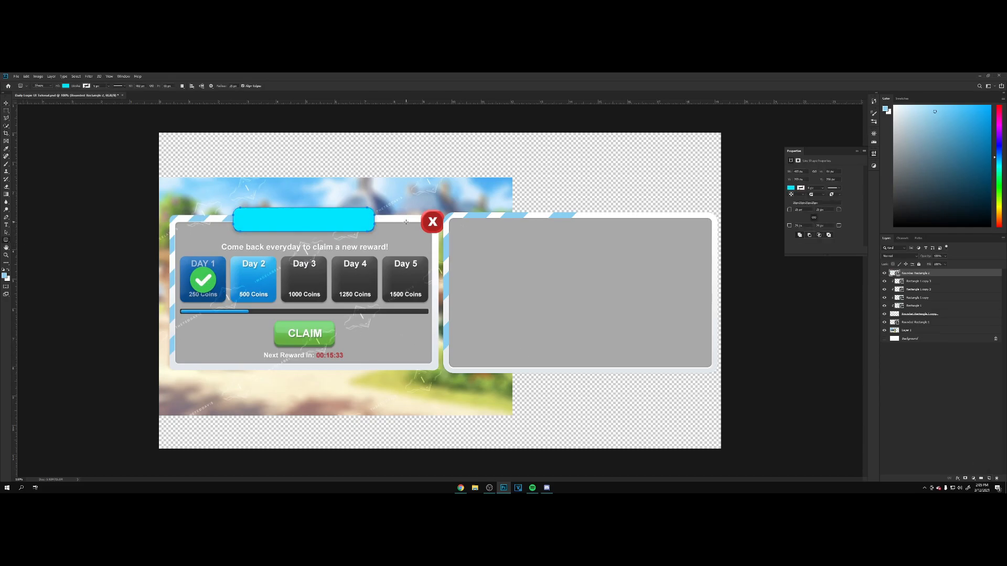
{"action": "key", "text": "v"}
{"action": "left_click_drag", "start_coordinate": [344, 223], "coordinate": [595, 215]}
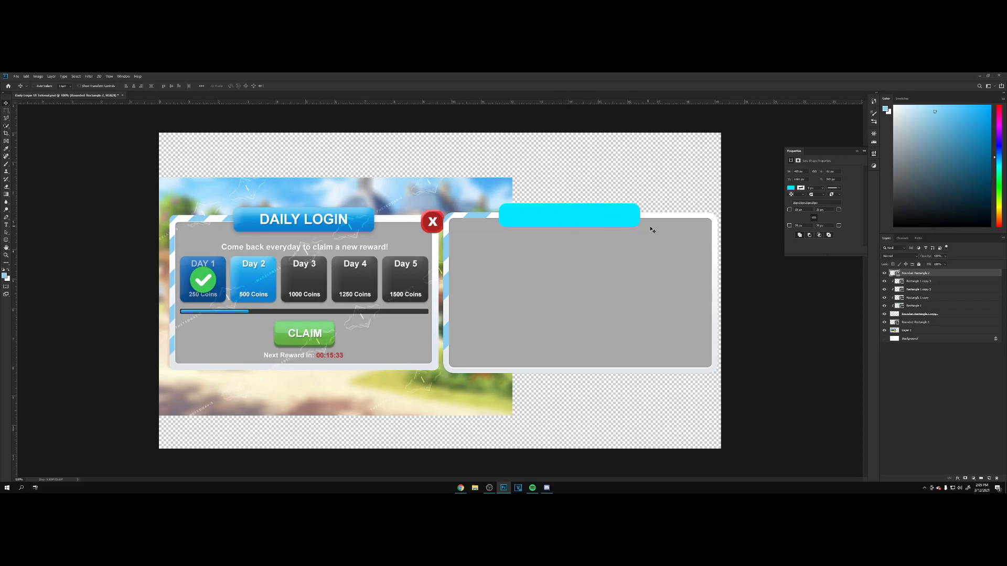
Step: Change the title banner's fill to the darker blue sampled from the reference banner
{"action": "double_click", "coordinate": [895, 273]}
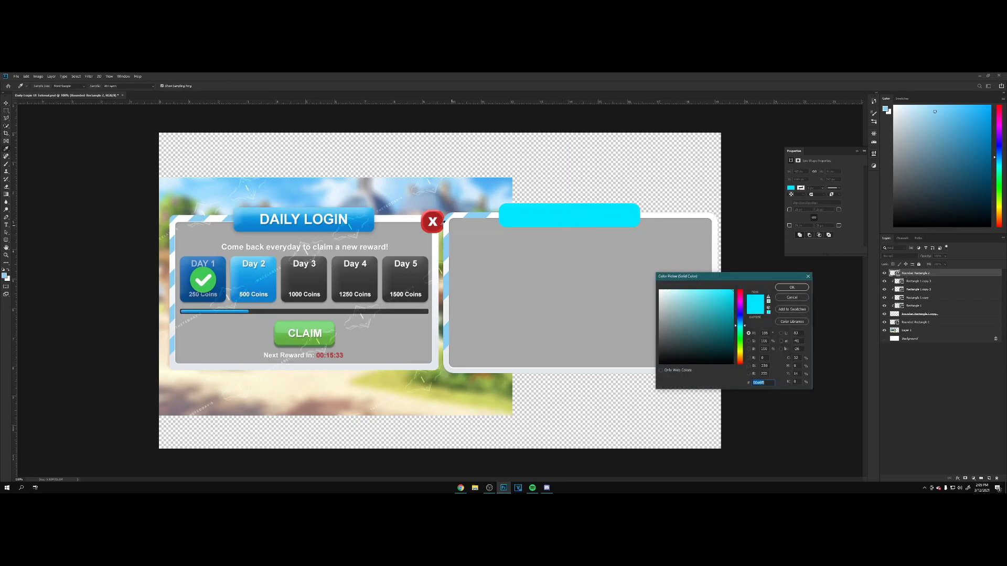
{"action": "left_click", "coordinate": [361, 226]}
{"action": "left_click", "coordinate": [792, 288]}
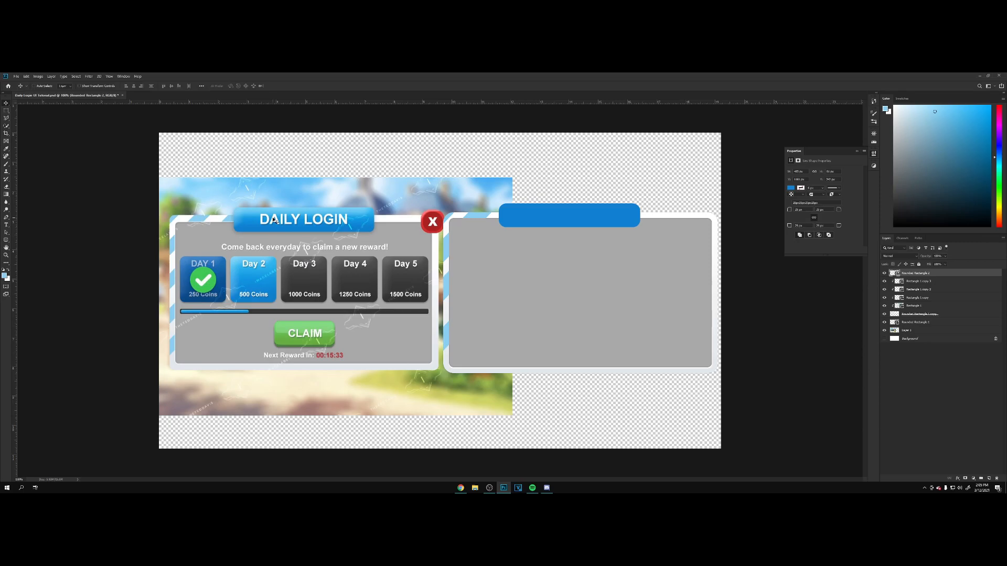
Step: Give the title banner a gradient overlay running from the reference banner's darker blue to its light blue, using sampled colours
{"action": "double_click", "coordinate": [979, 277]}
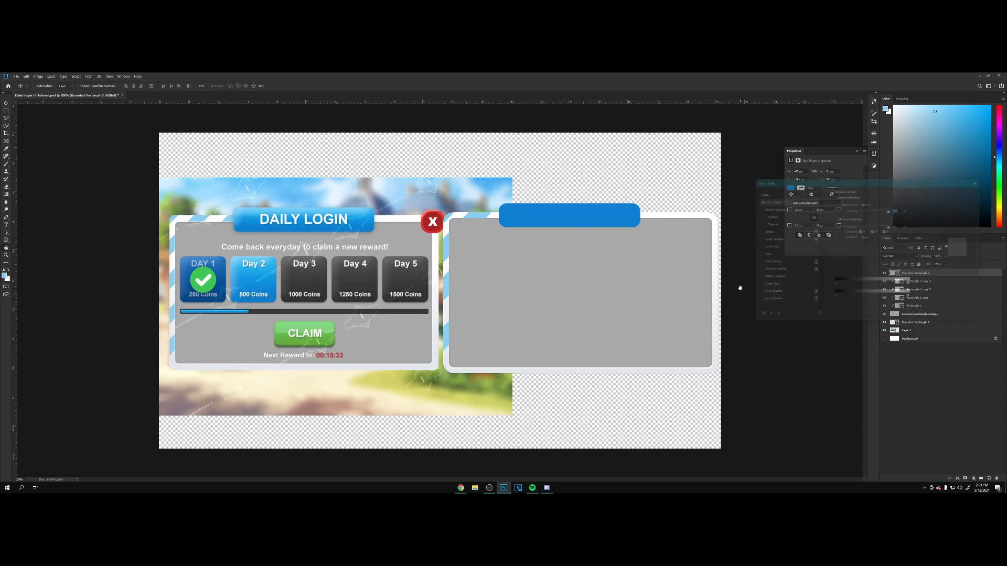
{"action": "left_click", "coordinate": [782, 270]}
{"action": "left_click", "coordinate": [870, 218]}
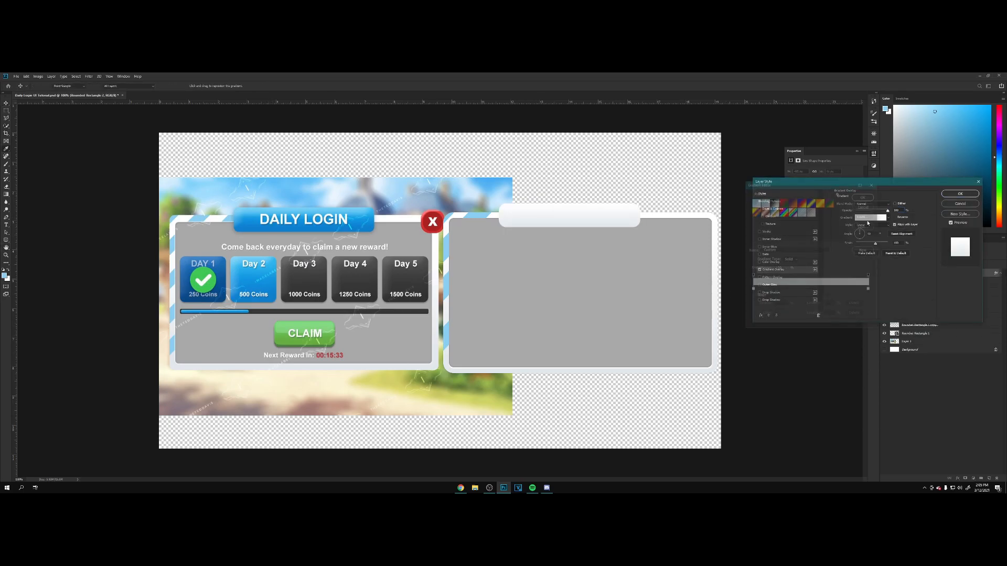
{"action": "double_click", "coordinate": [752, 290]}
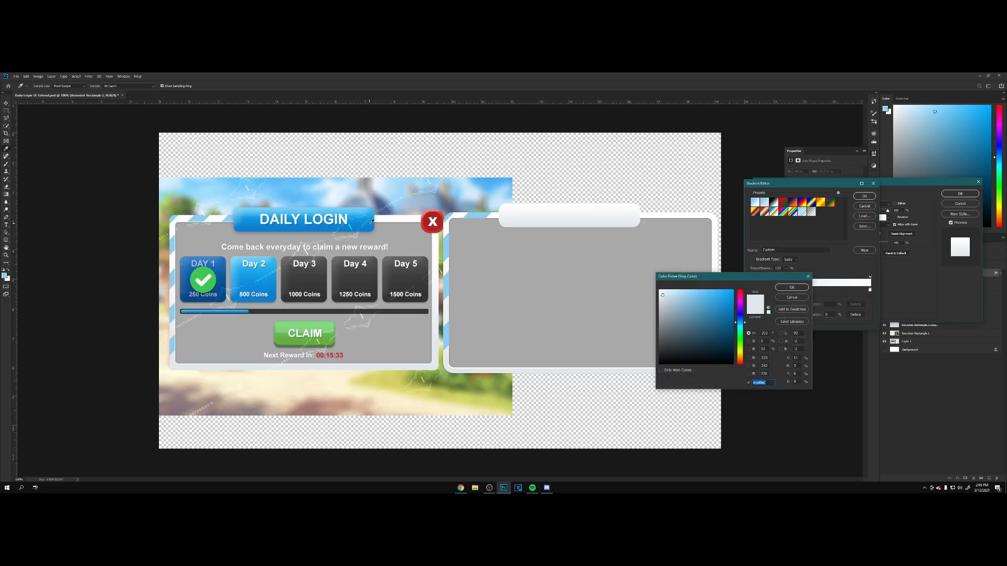
{"action": "left_click", "coordinate": [369, 227]}
{"action": "left_click", "coordinate": [791, 288]}
{"action": "double_click", "coordinate": [870, 290]}
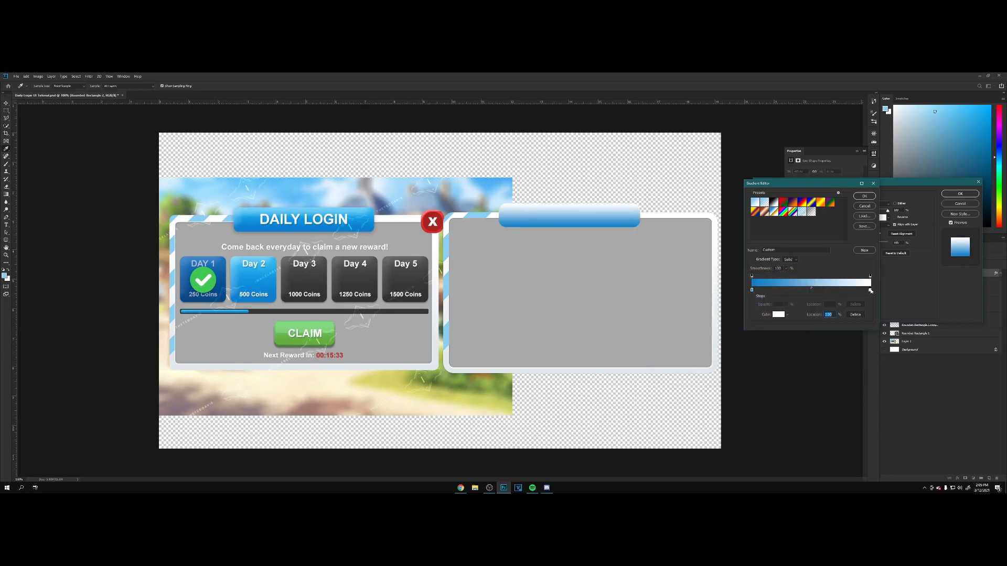
{"action": "left_click", "coordinate": [326, 209]}
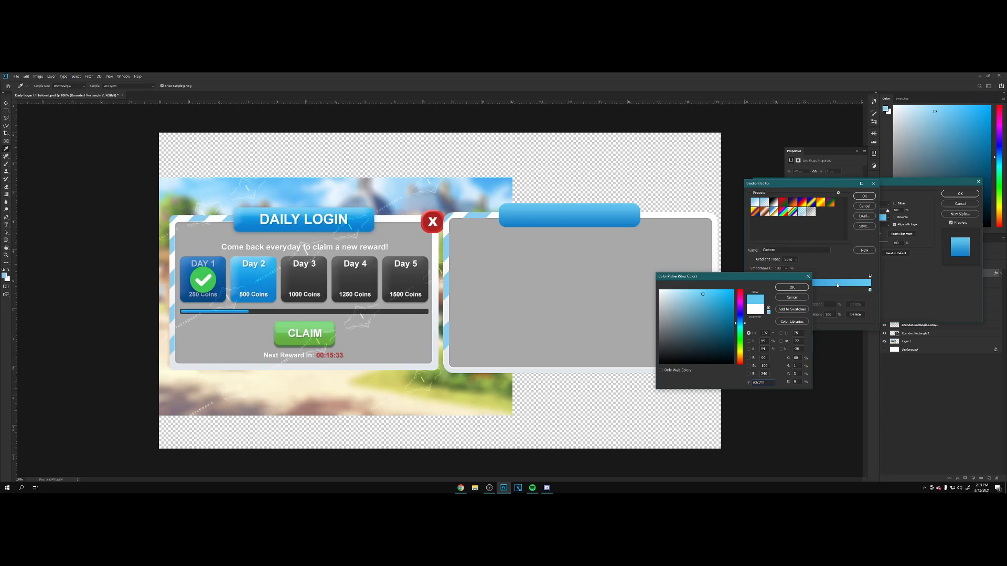
{"action": "left_click", "coordinate": [791, 287]}
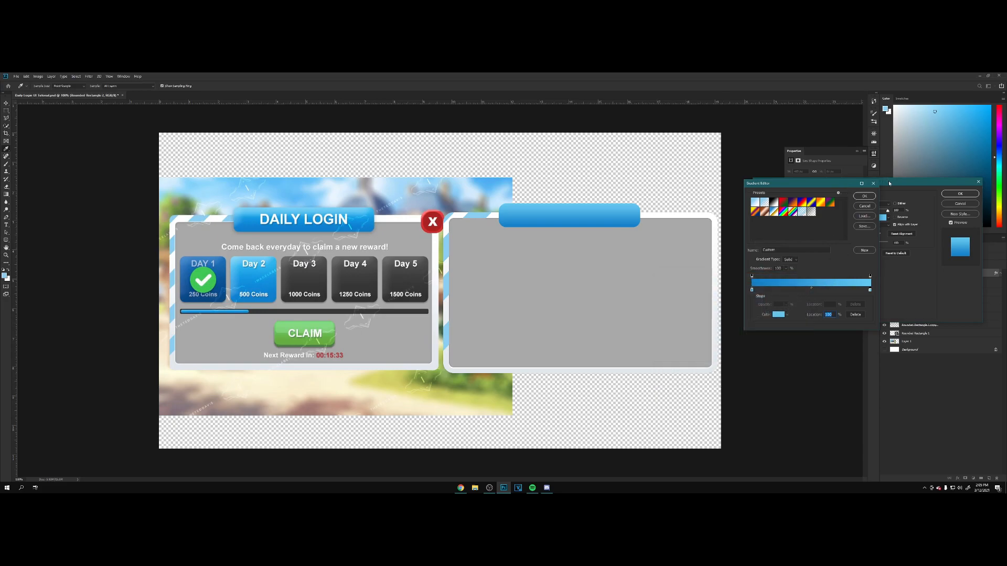
{"action": "left_click", "coordinate": [864, 195]}
Step: Add a subtle drop shadow to the title banner and collapse its list of effects
{"action": "left_click", "coordinate": [774, 300]}
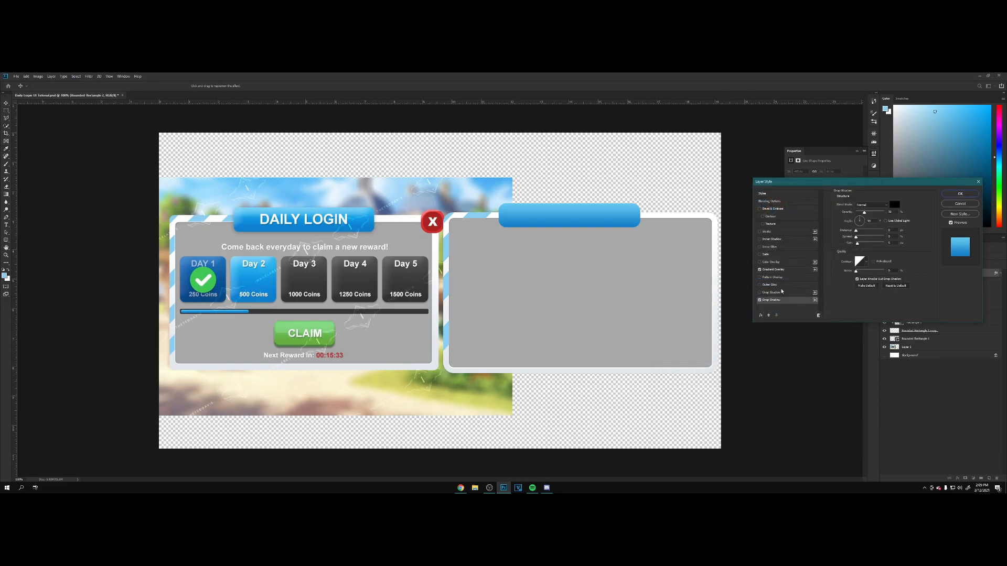
{"action": "left_click_drag", "start_coordinate": [856, 237], "coordinate": [858, 244]}
{"action": "left_click", "coordinate": [959, 194]}
{"action": "left_click", "coordinate": [1000, 274]}
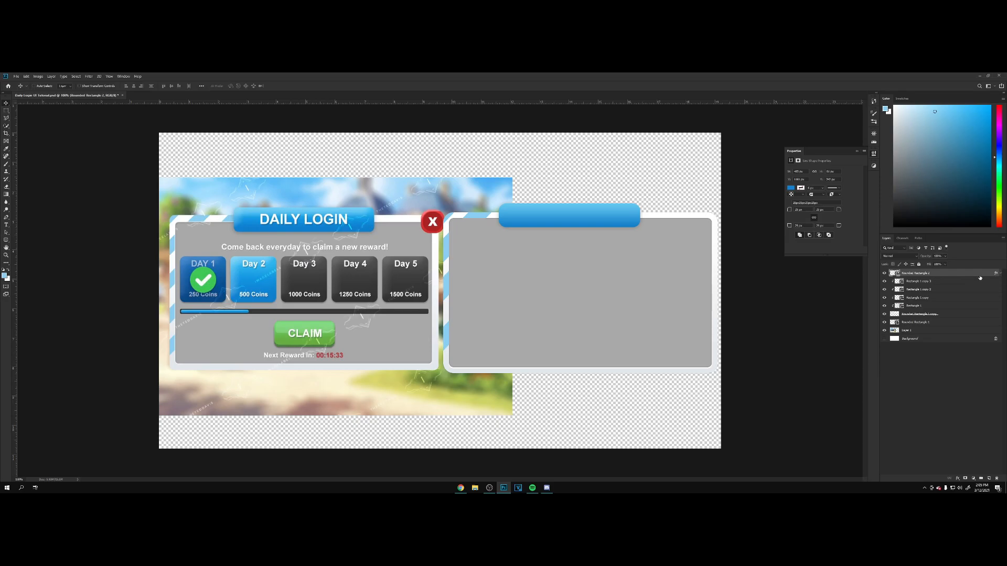
Step: Add the white text DAILY LOGIN and scale and position it on the new title banner
{"action": "key", "text": "t"}
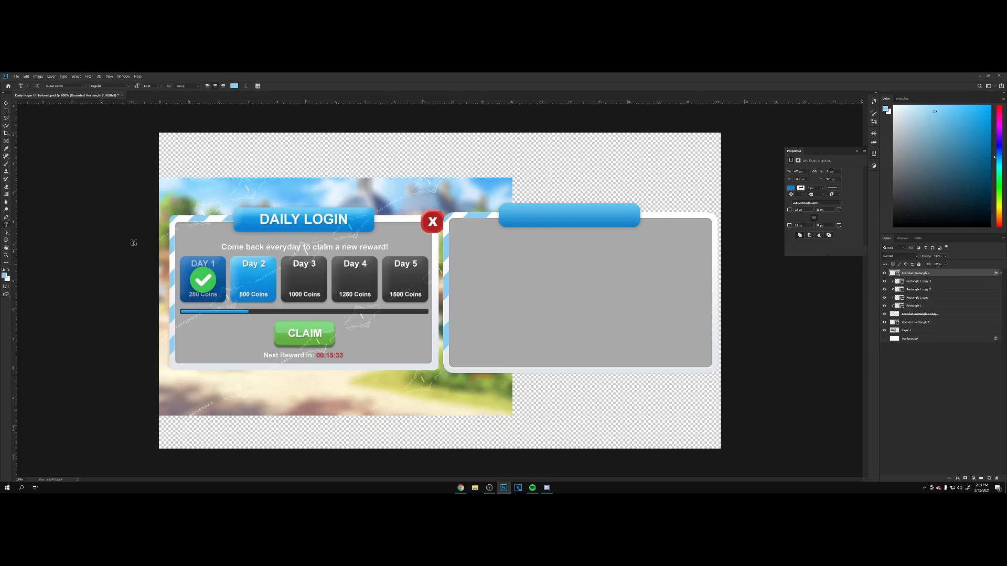
{"action": "left_click", "coordinate": [560, 221]}
{"action": "type", "text": "DAILY LOGIN"}
{"action": "key", "text": "ctrl+Return"}
{"action": "key", "text": "ctrl+t"}
{"action": "left_click_drag", "start_coordinate": [589, 216], "coordinate": [623, 218]}
{"action": "key", "text": "Return"}
{"action": "key", "text": "v"}
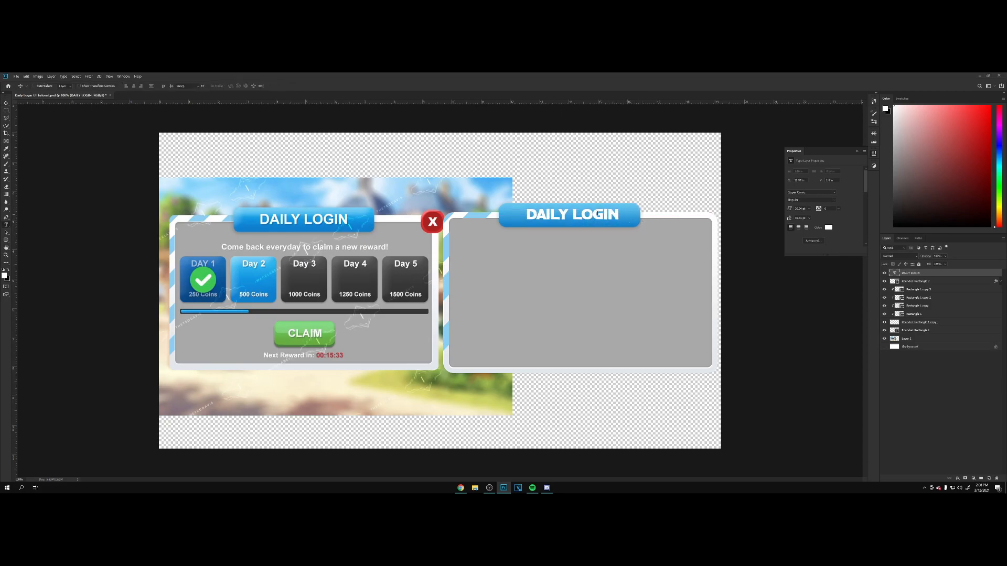
Step: Change the DAILY LOGIN text's font to Roboto Bold and recentre it on the title banner
{"action": "double_click", "coordinate": [604, 217]}
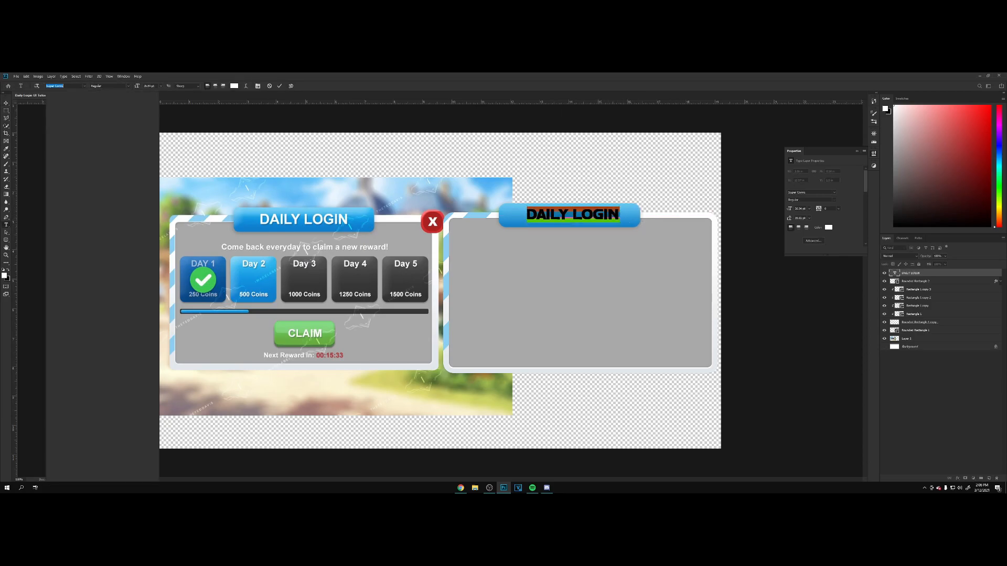
{"action": "type", "text": "roboto"}
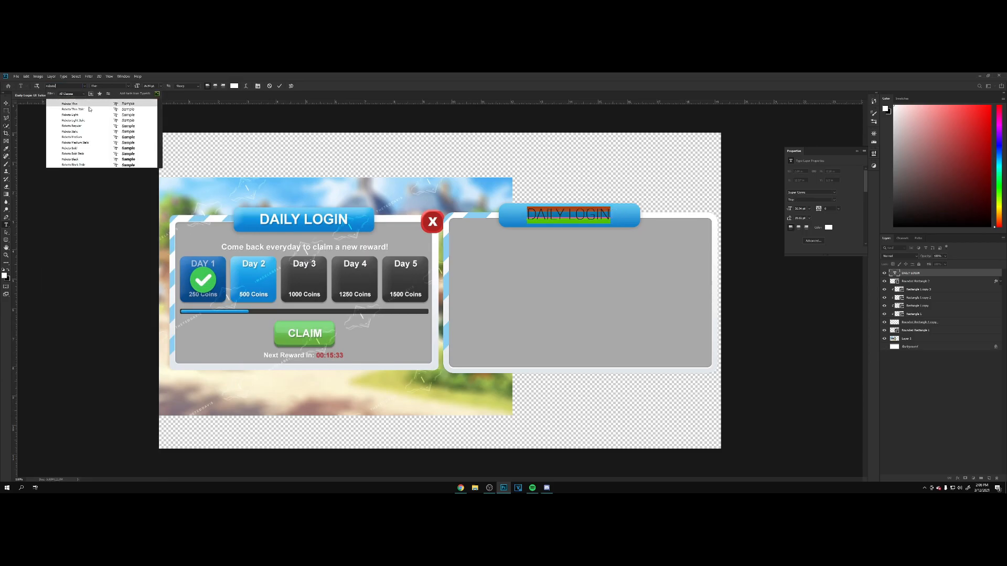
{"action": "left_click", "coordinate": [87, 149]}
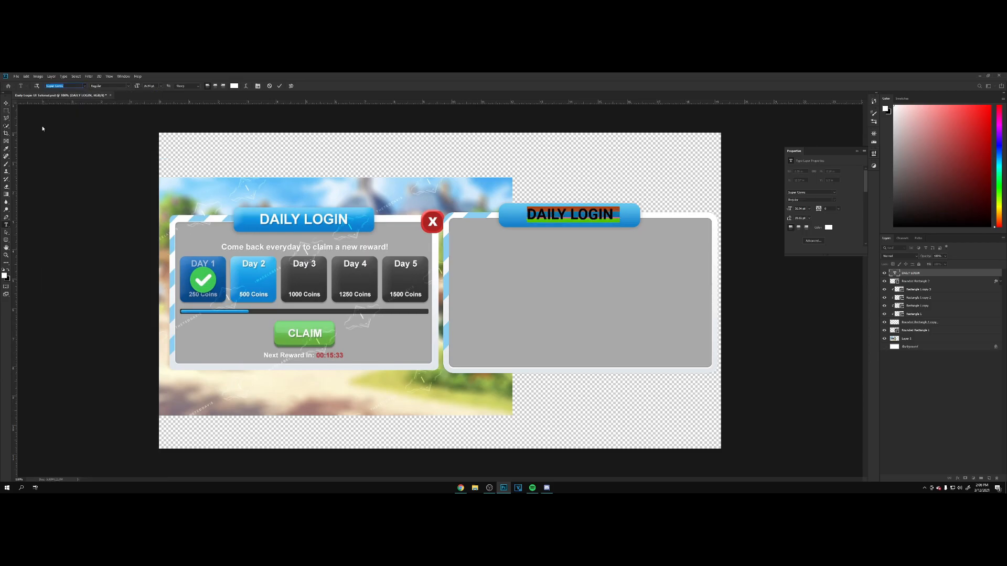
{"action": "left_click", "coordinate": [6, 102]}
{"action": "left_click_drag", "start_coordinate": [628, 220], "coordinate": [616, 207]}
{"action": "key", "text": "ctrl+t"}
{"action": "key", "text": "Return"}
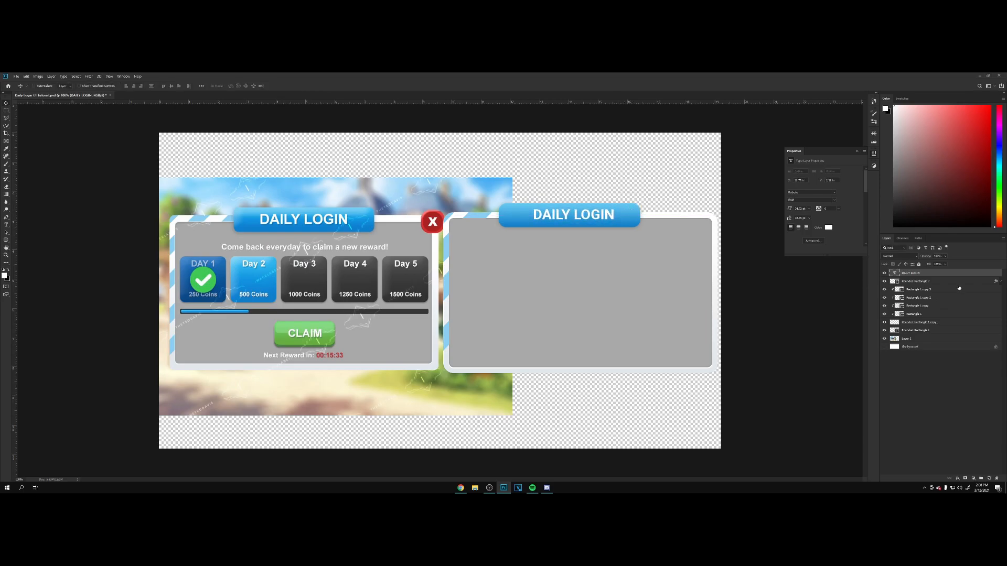
Step: Apply a soft drop shadow to the DAILY LOGIN text and collapse its properties and effects
{"action": "right_click", "coordinate": [913, 272]}
{"action": "left_click", "coordinate": [913, 224]}
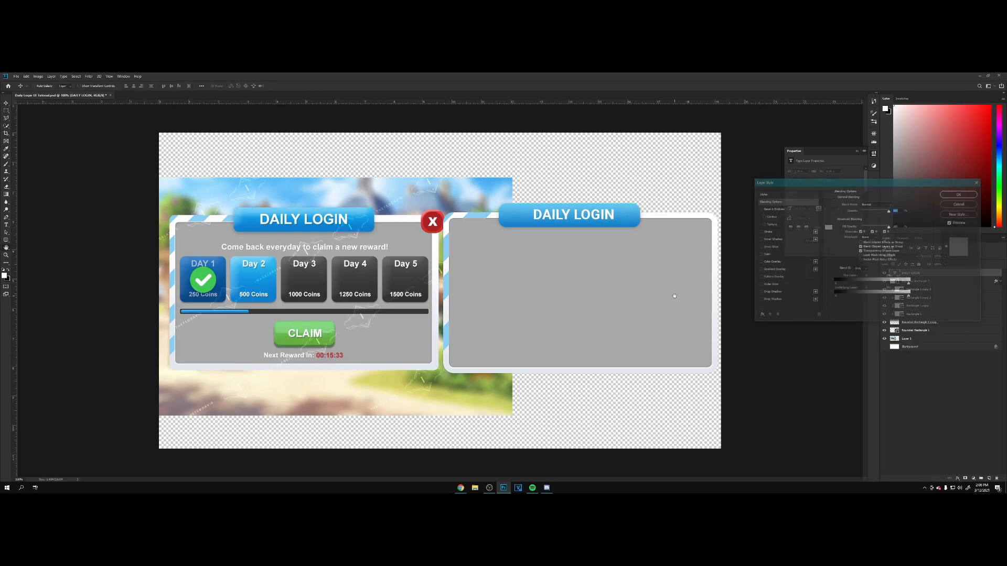
{"action": "left_click", "coordinate": [770, 293]}
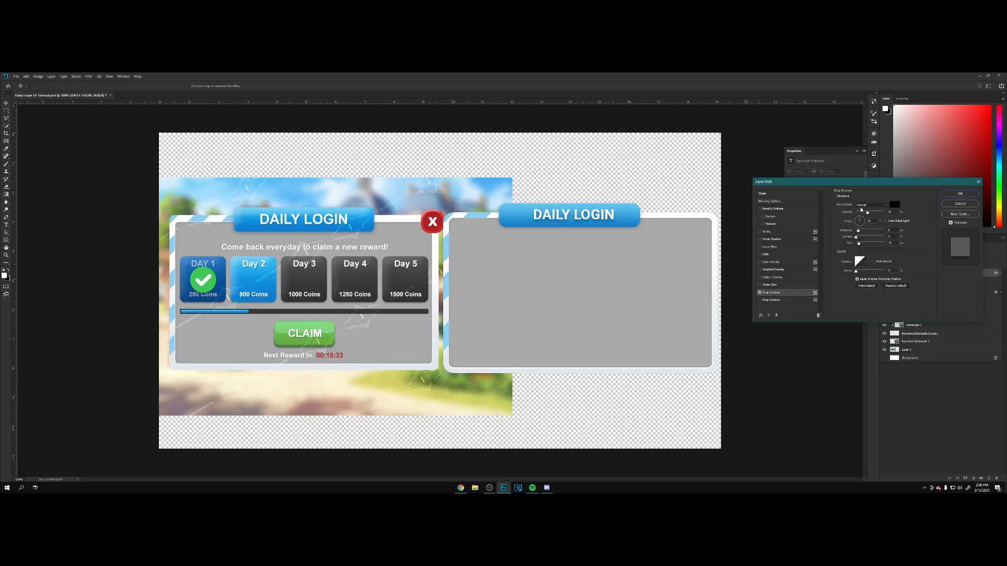
{"action": "left_click_drag", "start_coordinate": [861, 239], "coordinate": [861, 213]}
{"action": "key", "text": "Return"}
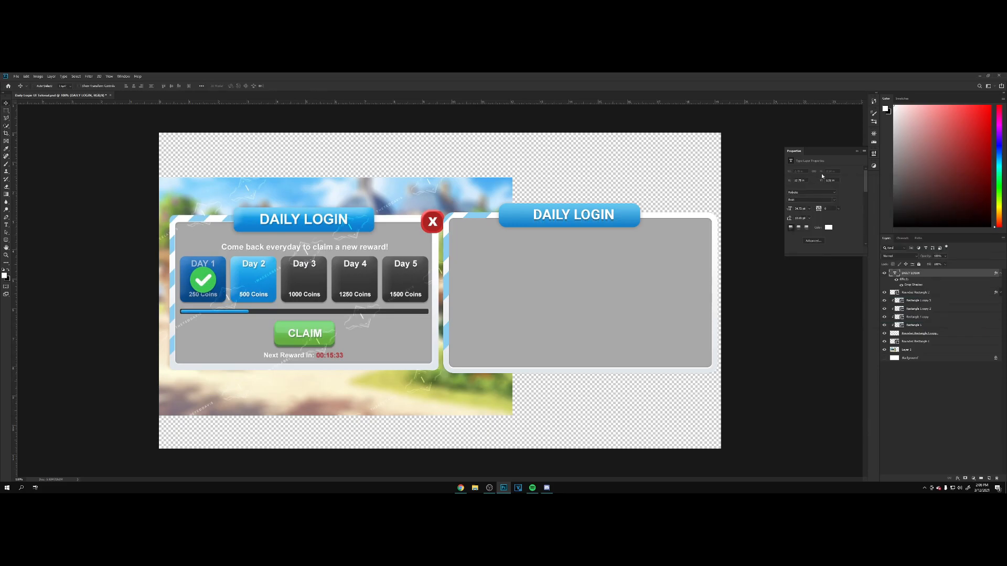
{"action": "left_click", "coordinate": [857, 152]}
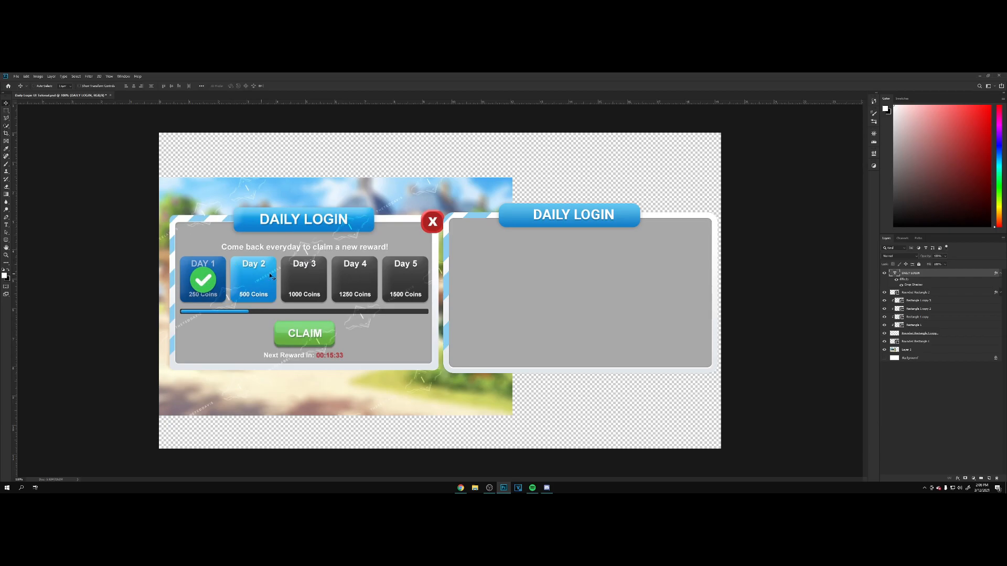
{"action": "left_click", "coordinate": [897, 280]}
Step: Draw a rounded square over the reference's Day 1 card, filled with green sampled from its check mark badge
{"action": "left_click", "coordinate": [6, 240]}
{"action": "left_click", "coordinate": [43, 246]}
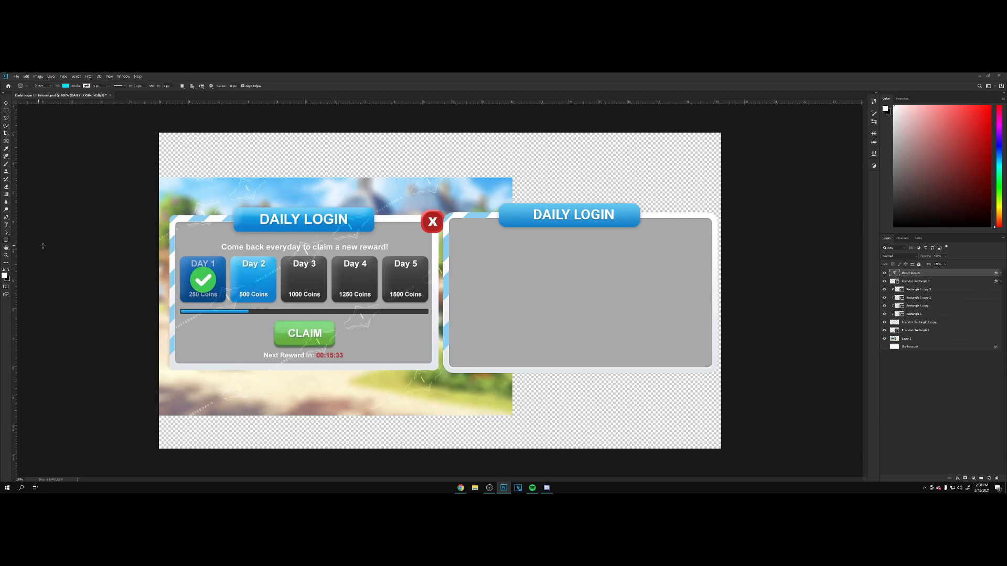
{"action": "left_click", "coordinate": [204, 278], "text": "alt"}
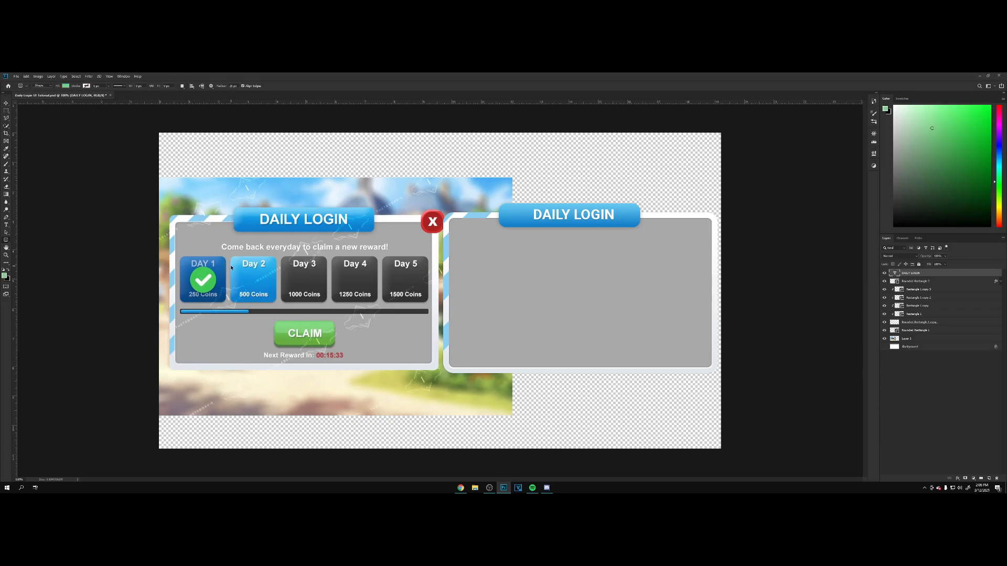
{"action": "left_click_drag", "start_coordinate": [202, 281], "coordinate": [232, 257]}
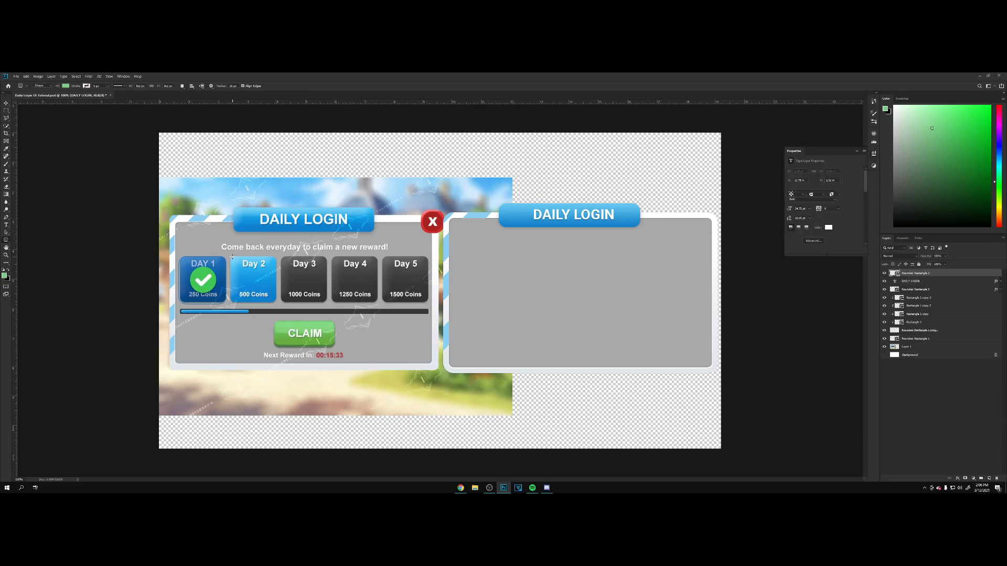
Step: Nudge the green rounded square into alignment with the Day 1 card and move it to the matching spot on the new panel
{"action": "key", "text": "v"}
{"action": "key", "text": "Right"}
{"action": "key", "text": "Right"}
{"action": "key", "text": "Down"}
{"action": "key", "text": "Down"}
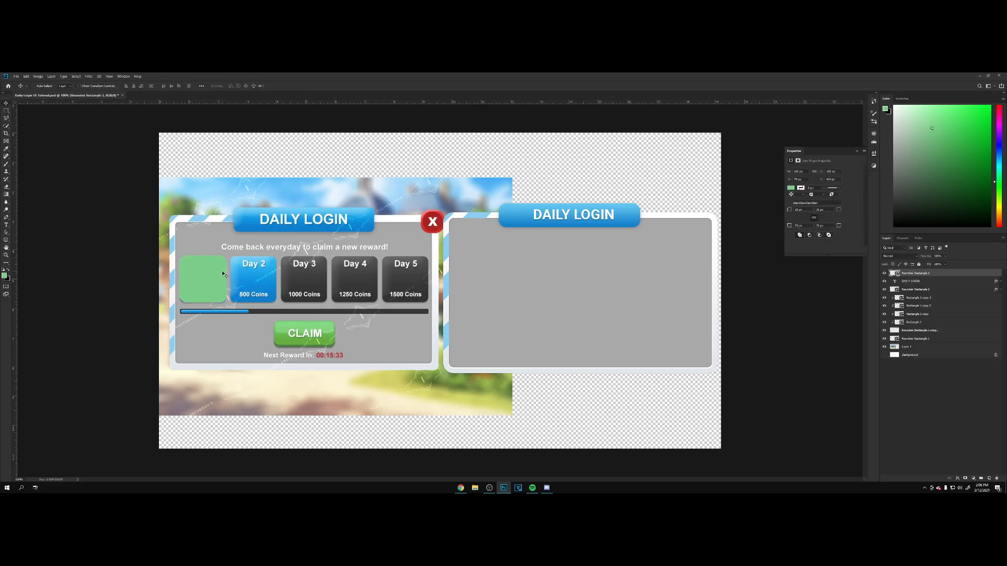
{"action": "left_click_drag", "start_coordinate": [212, 278], "coordinate": [488, 284]}
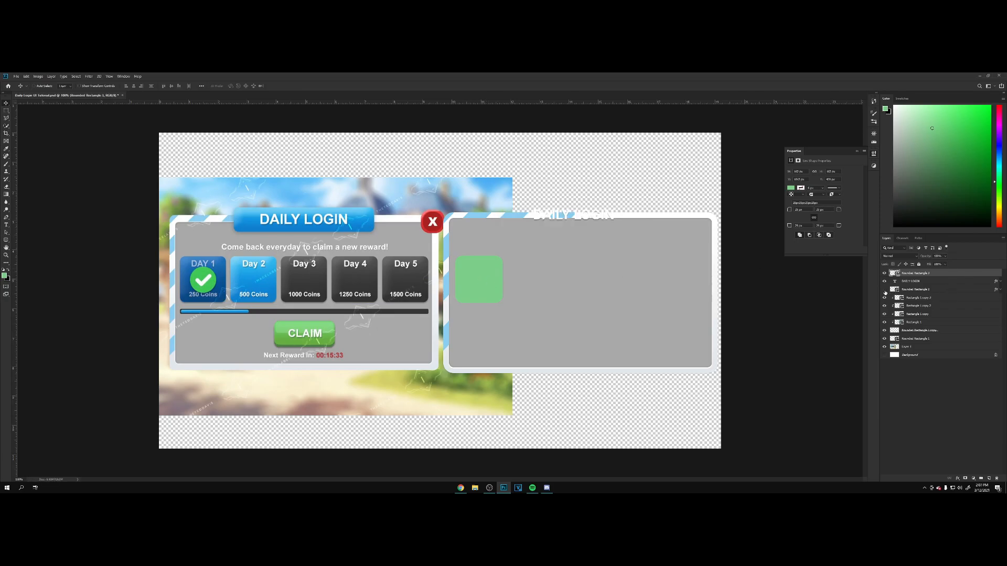
Step: Copy the title banner's layer style onto the green card and move the card to the Day 2 position
{"action": "right_click", "coordinate": [934, 291]}
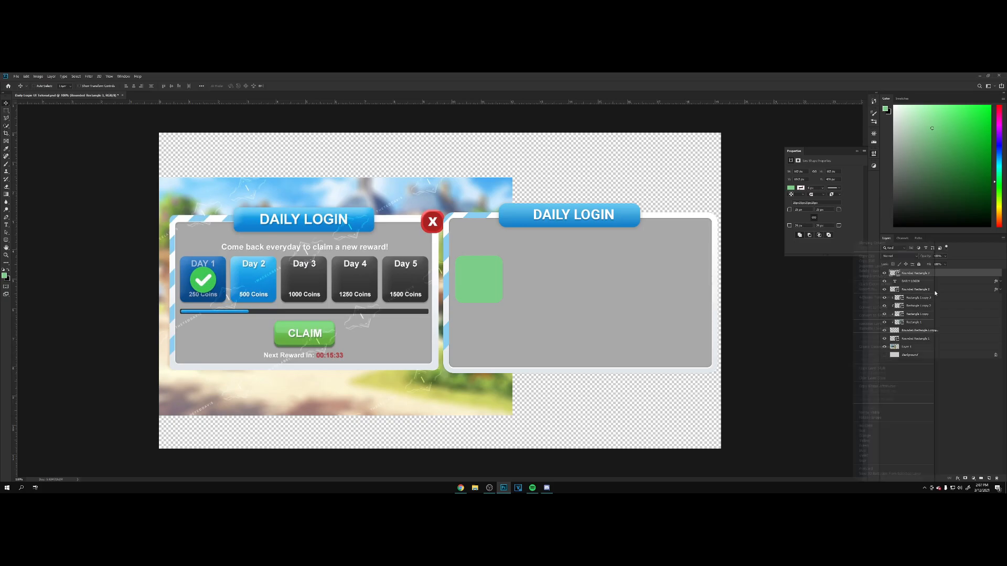
{"action": "left_click", "coordinate": [882, 368]}
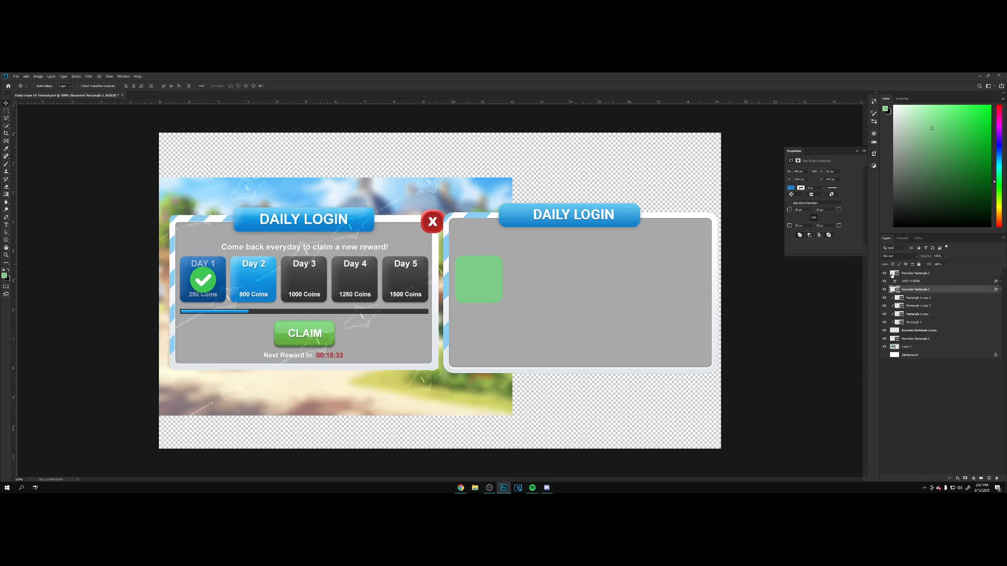
{"action": "left_click", "coordinate": [912, 274]}
{"action": "right_click", "coordinate": [914, 274]}
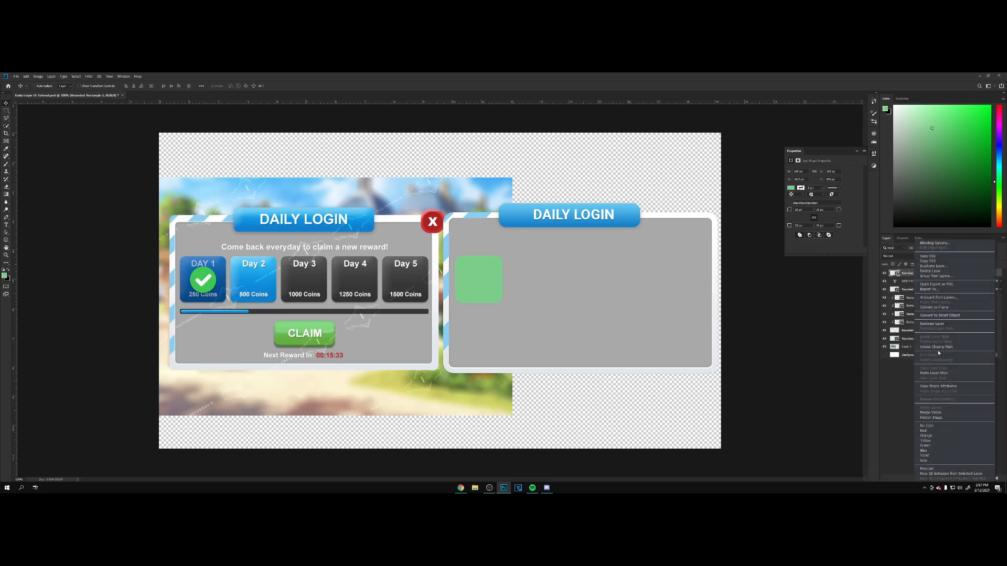
{"action": "left_click", "coordinate": [945, 372]}
{"action": "left_click_drag", "start_coordinate": [472, 280], "coordinate": [544, 283]}
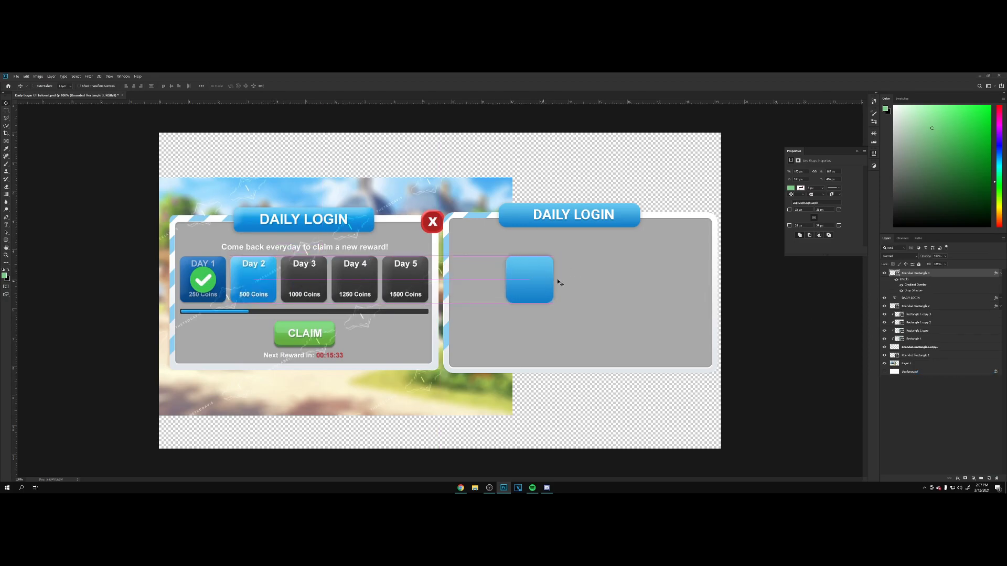
{"action": "left_click", "coordinate": [999, 274]}
Step: Soften the blue card's drop shadow and place a duplicate beside it so the pair fills the Day 1 and Day 2 positions
{"action": "left_click_drag", "start_coordinate": [553, 280], "coordinate": [501, 282]}
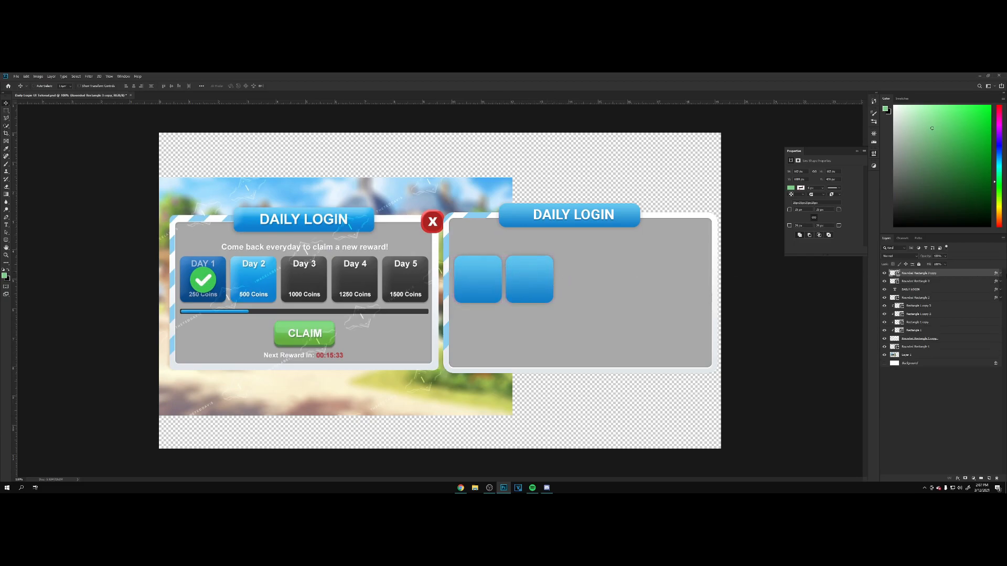
{"action": "key", "text": "ctrl+z"}
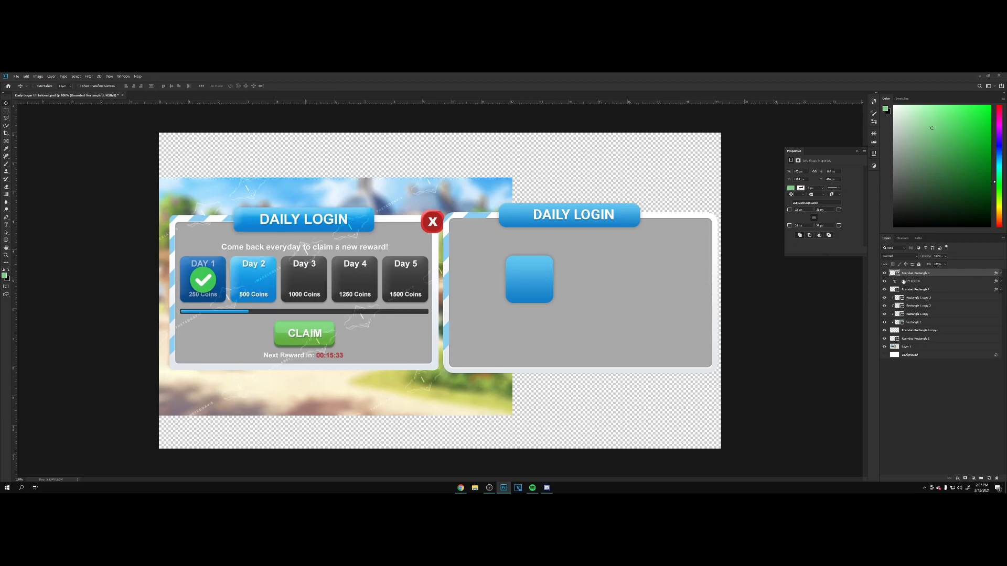
{"action": "double_click", "coordinate": [903, 282]}
{"action": "left_click", "coordinate": [773, 300]}
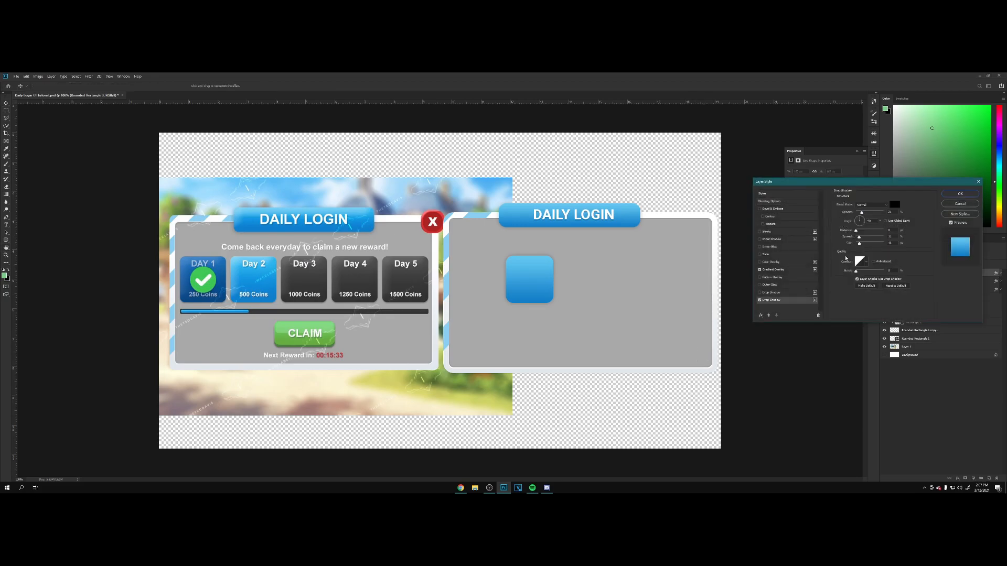
{"action": "left_click_drag", "start_coordinate": [867, 210], "coordinate": [856, 213]}
{"action": "left_click", "coordinate": [954, 194]}
{"action": "left_click_drag", "start_coordinate": [551, 315], "coordinate": [500, 311]}
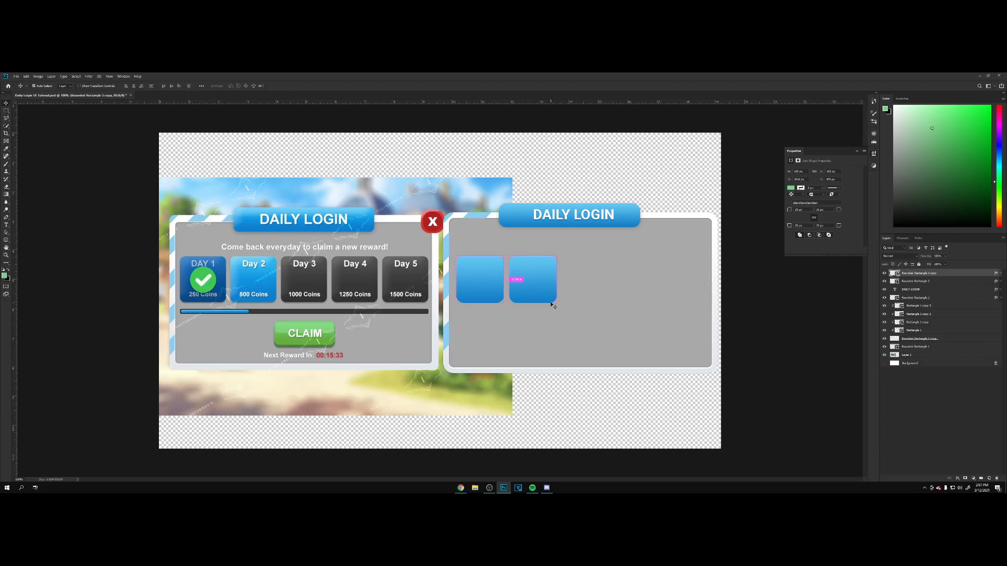
Step: Rasterize the layer style of the Day 1 card and darken the card by lowering its Hue/Saturation lightness
{"action": "right_click", "coordinate": [948, 271]}
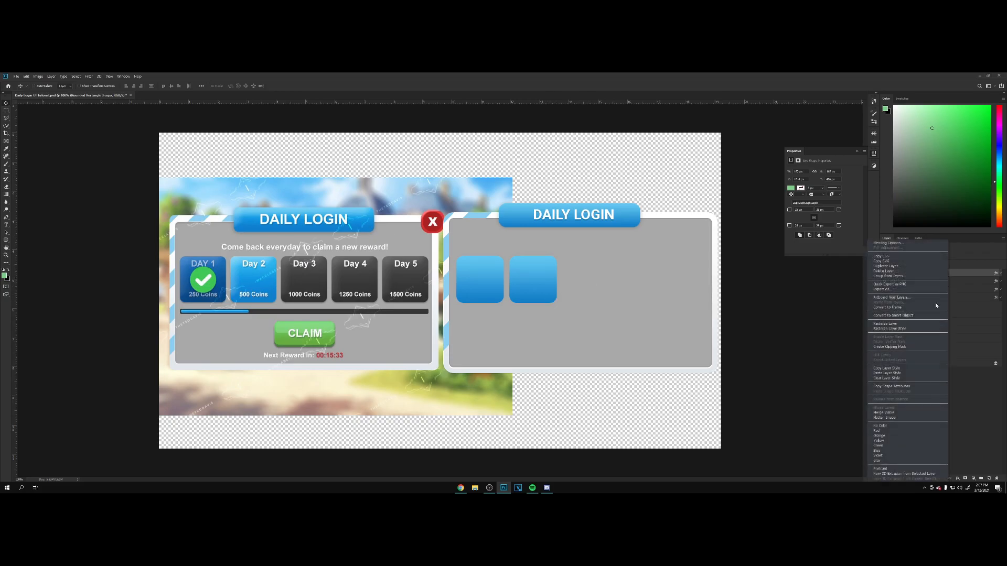
{"action": "left_click", "coordinate": [903, 329]}
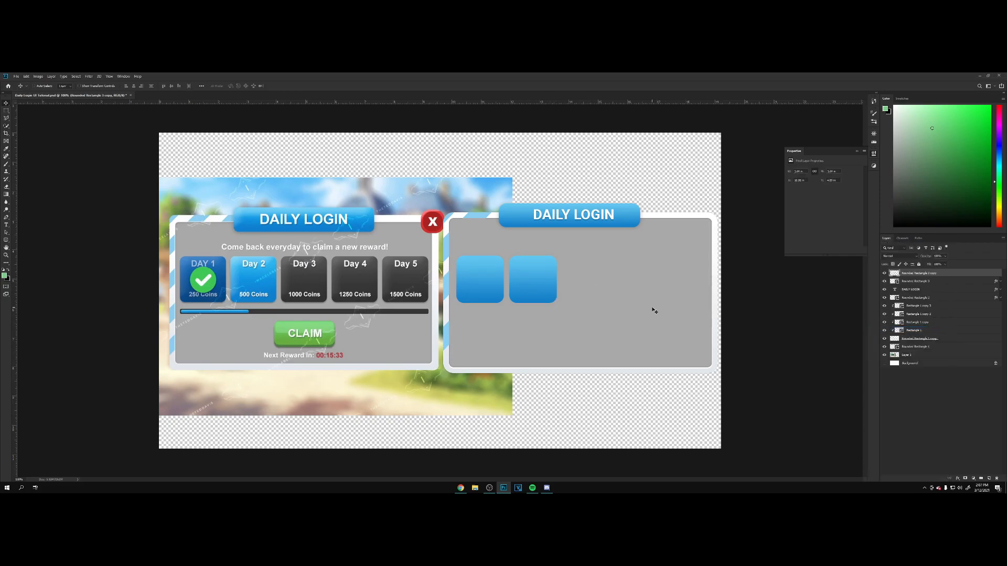
{"action": "key", "text": "ctrl+u"}
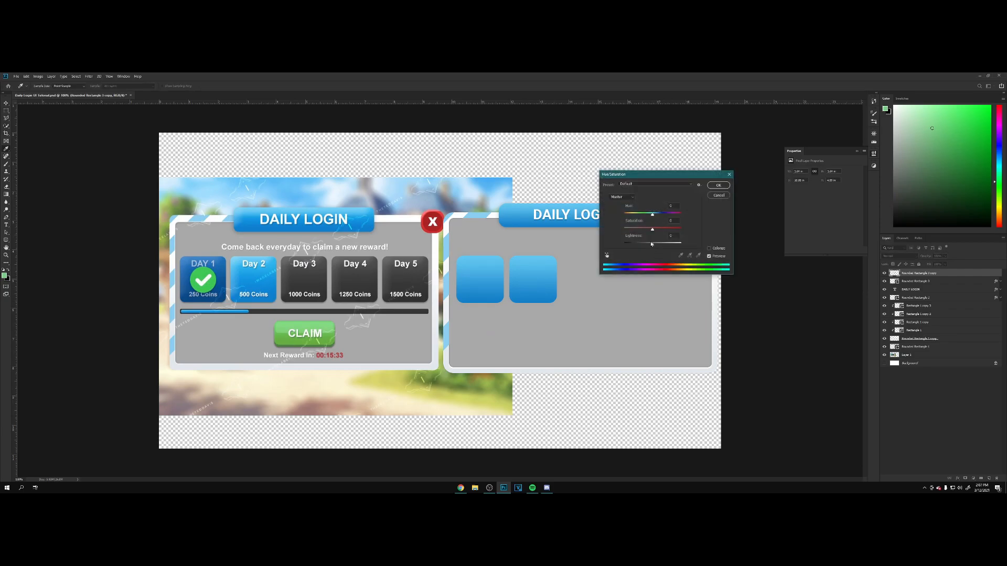
{"action": "left_click_drag", "start_coordinate": [652, 245], "coordinate": [640, 247]}
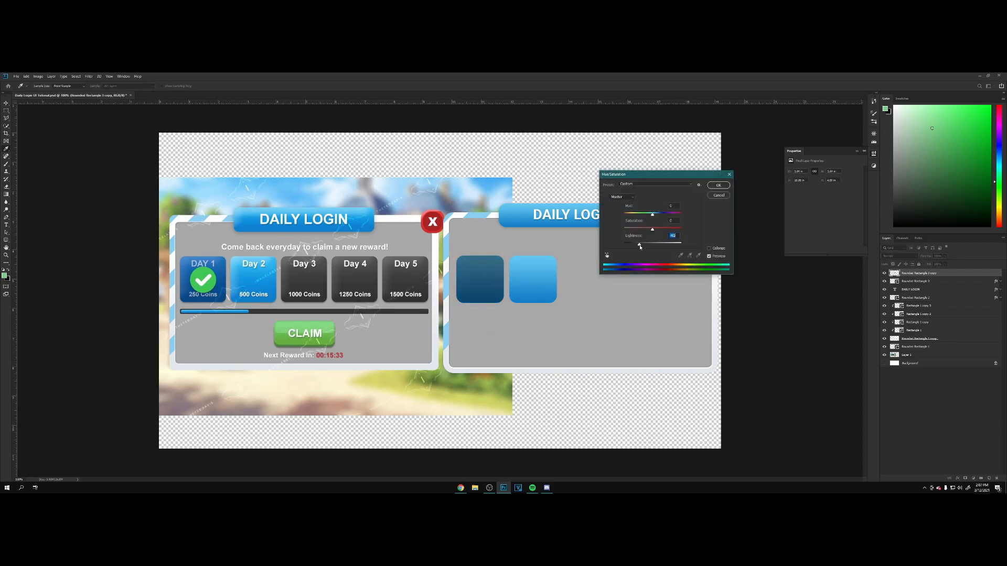
{"action": "left_click", "coordinate": [717, 185]}
Step: Duplicate the bright blue Day 2 card into the Day 3 position on the new panel
{"action": "left_click", "coordinate": [895, 281]}
{"action": "left_click", "coordinate": [884, 281]}
{"action": "left_click", "coordinate": [884, 281]}
{"action": "left_click_drag", "start_coordinate": [544, 282], "coordinate": [610, 280], "text": "alt"}
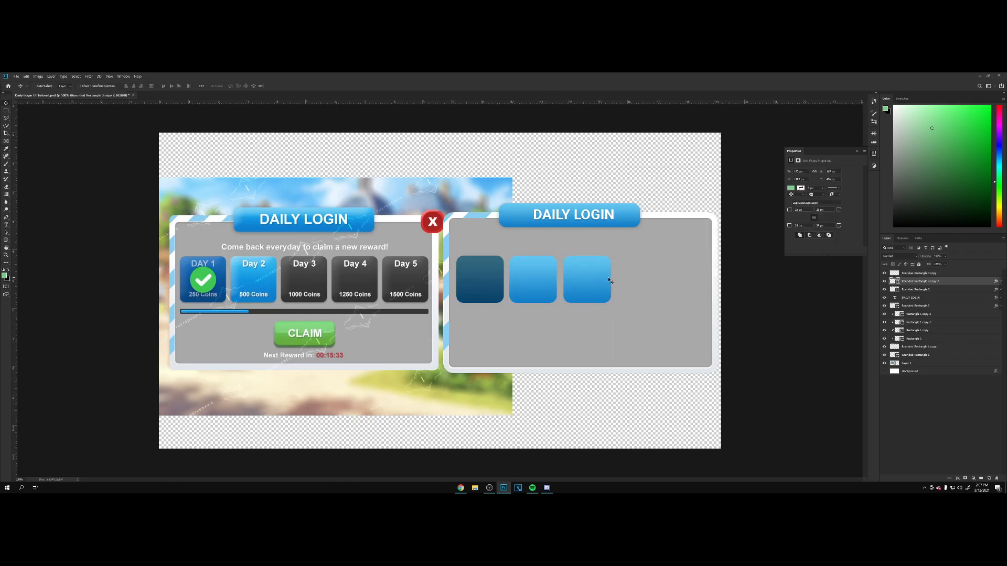
Step: Recolor the Day 3 card's gradient overlay with the dark and lighter greys sampled from the reference's locked day cards
{"action": "double_click", "coordinate": [914, 285]}
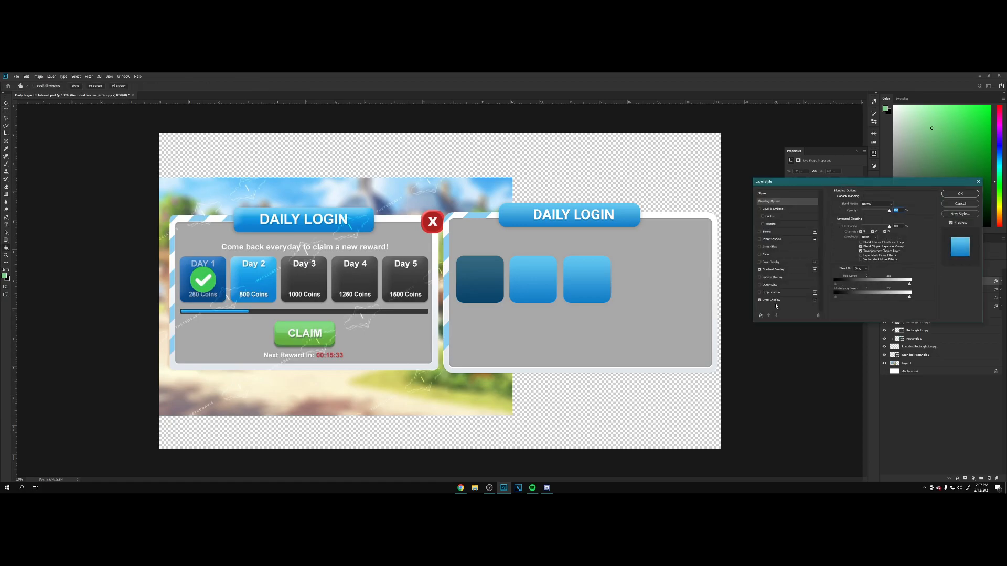
{"action": "left_click", "coordinate": [781, 270]}
{"action": "left_click", "coordinate": [870, 218]}
{"action": "left_click", "coordinate": [751, 290]}
{"action": "double_click", "coordinate": [752, 290]}
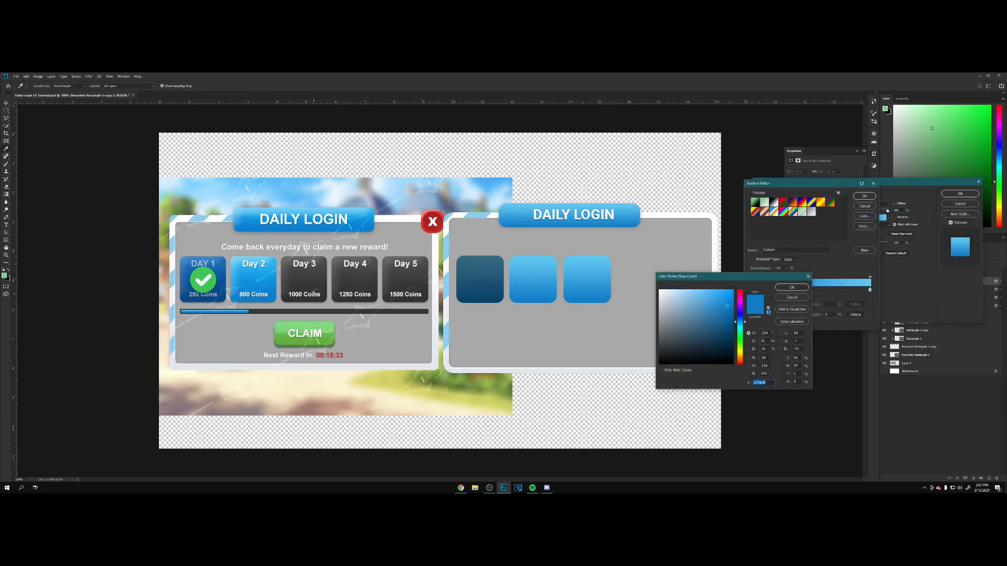
{"action": "left_click", "coordinate": [611, 277]}
{"action": "left_click", "coordinate": [793, 288]}
{"action": "double_click", "coordinate": [870, 290]}
{"action": "left_click", "coordinate": [345, 257]}
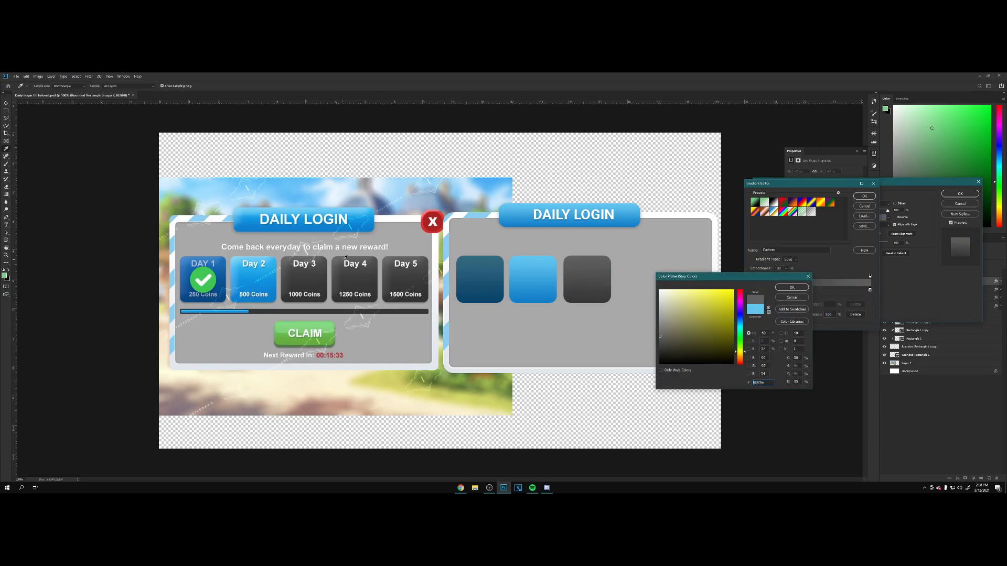
{"action": "key", "text": "Return"}
{"action": "key", "text": "Return"}
{"action": "key", "text": "Return"}
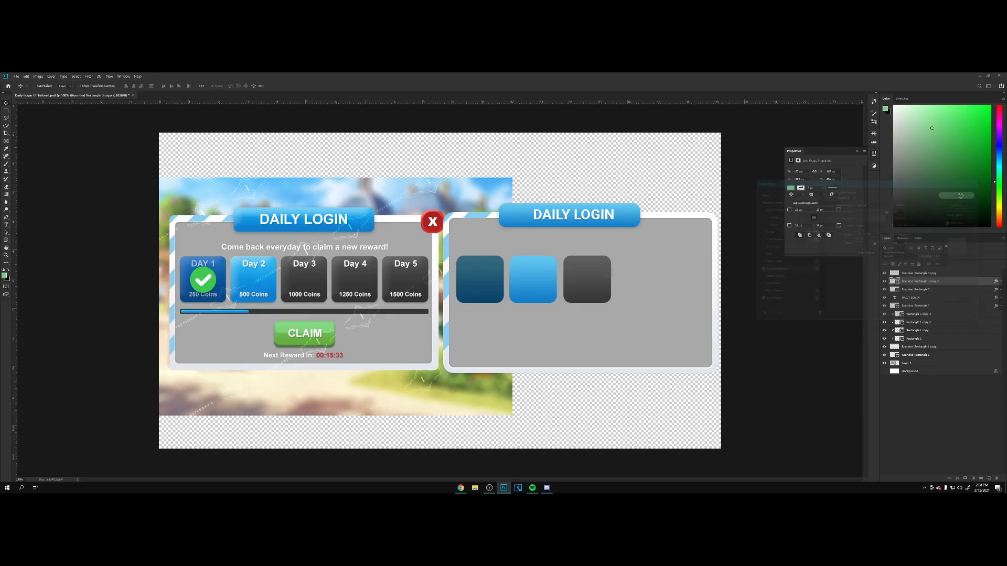
Step: Duplicate the grey card into the Day 4 and Day 5 positions and scale the five-card row to fit inside the panel
{"action": "left_click_drag", "start_coordinate": [597, 285], "coordinate": [651, 285], "text": "alt"}
{"action": "left_click_drag", "start_coordinate": [640, 285], "coordinate": [693, 285], "text": "alt"}
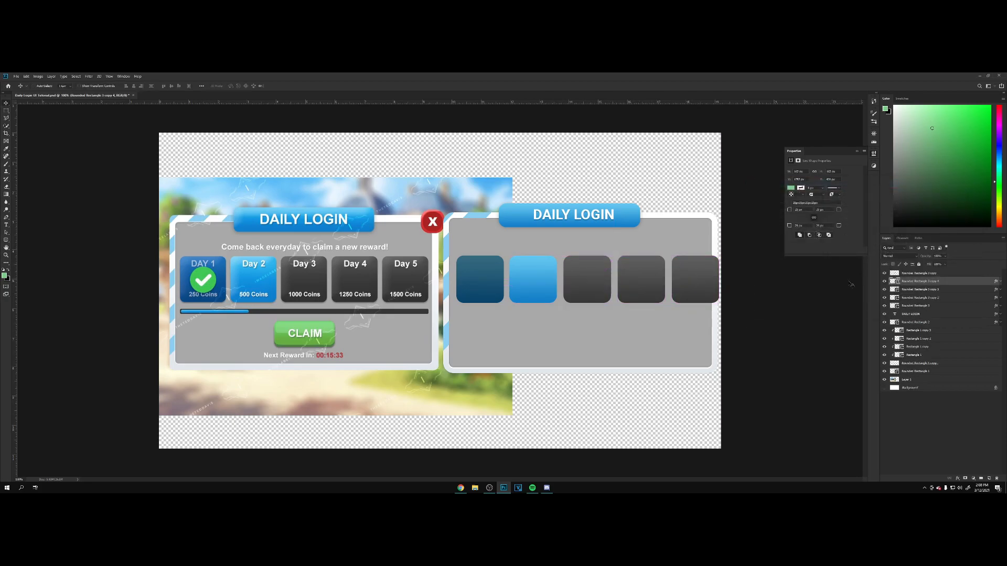
{"action": "left_click", "coordinate": [950, 274]}
{"action": "left_click", "coordinate": [913, 307], "text": "shift"}
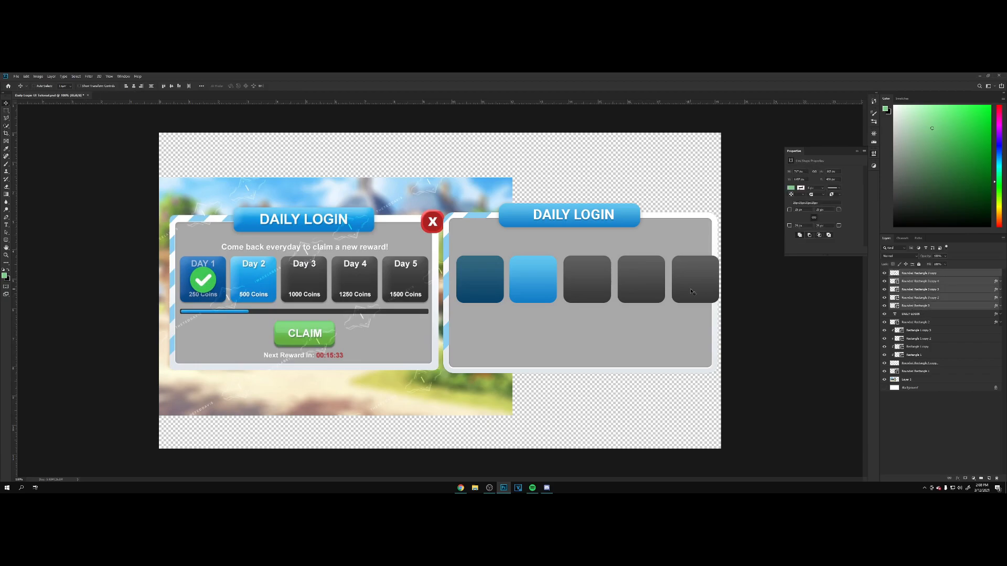
{"action": "left_click_drag", "start_coordinate": [691, 284], "coordinate": [706, 252]}
{"action": "key", "text": "ctrl+t"}
{"action": "key", "text": "Return"}
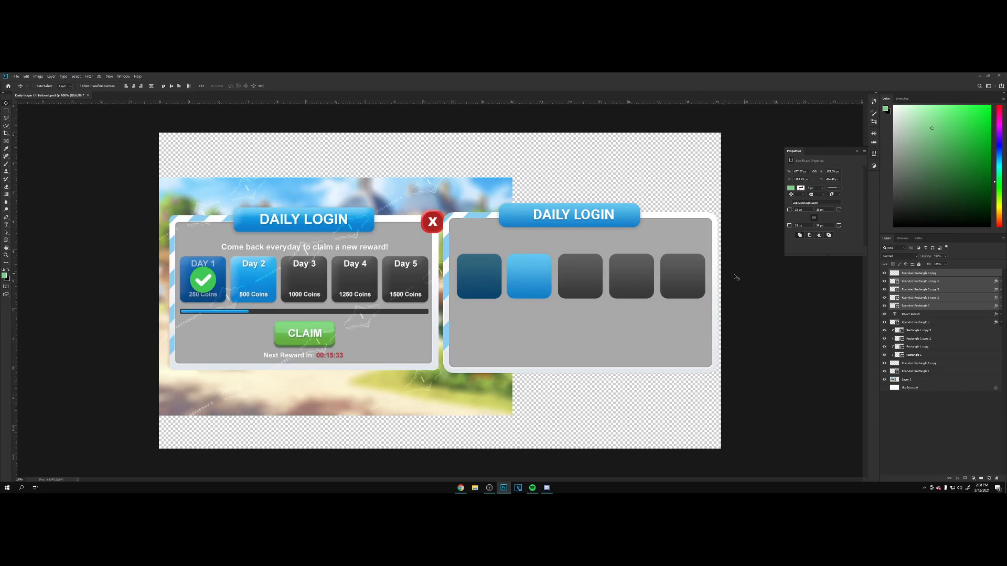
Step: Duplicate the DAILY LOGIN title text below the banner and reword the copy as "Come back everyday to claim a new reward!"
{"action": "left_click", "coordinate": [928, 314]}
{"action": "right_click", "coordinate": [920, 316]}
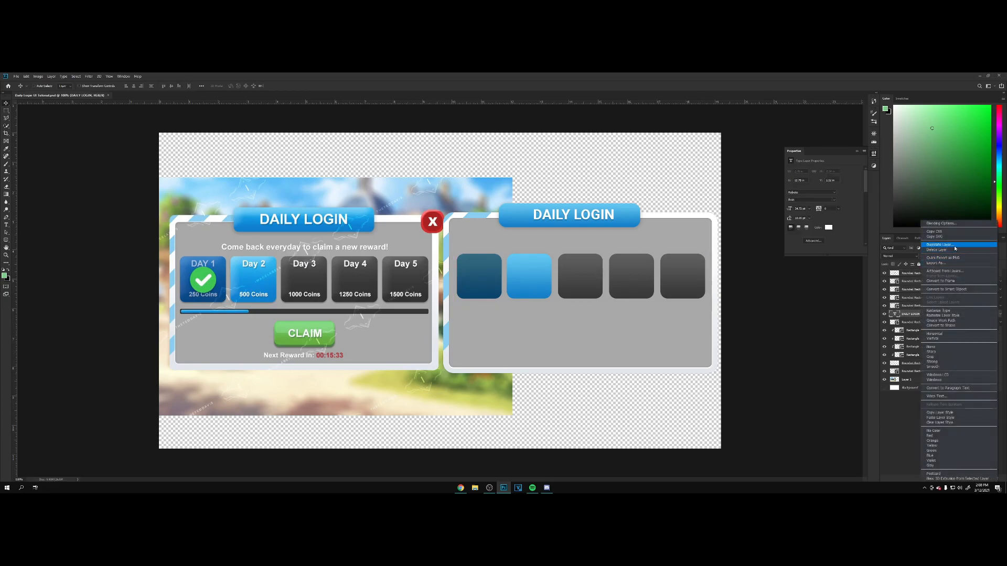
{"action": "left_click", "coordinate": [939, 244]}
{"action": "key", "text": "Return"}
{"action": "left_click_drag", "start_coordinate": [613, 220], "coordinate": [614, 243]}
{"action": "double_click", "coordinate": [596, 238]}
{"action": "type", "text": "Come back e"}
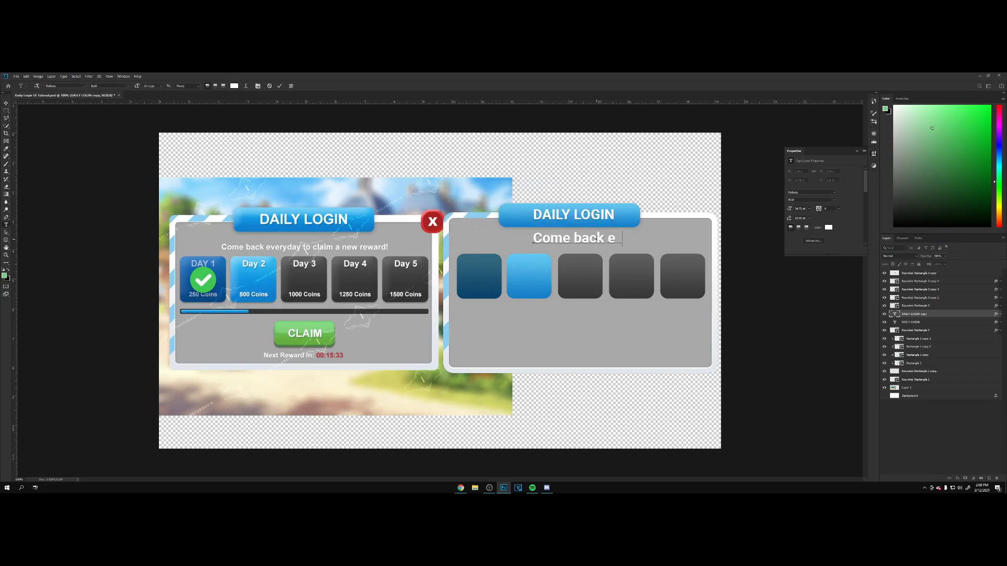
{"action": "type", "text": "veryday to claim a new re"}
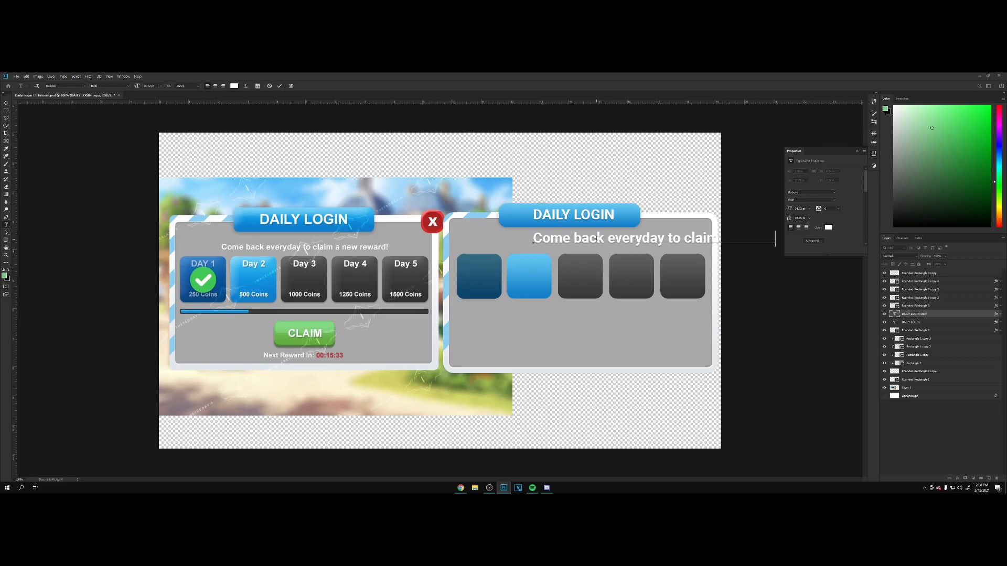
{"action": "left_click", "coordinate": [966, 317]}
Step: Shrink the "Come back everyday" line and center it between the title banner and the card row
{"action": "left_click_drag", "start_coordinate": [766, 278], "coordinate": [646, 280]}
{"action": "key", "text": "ctrl+t"}
{"action": "left_click_drag", "start_coordinate": [688, 234], "coordinate": [665, 246]}
{"action": "key", "text": "Return"}
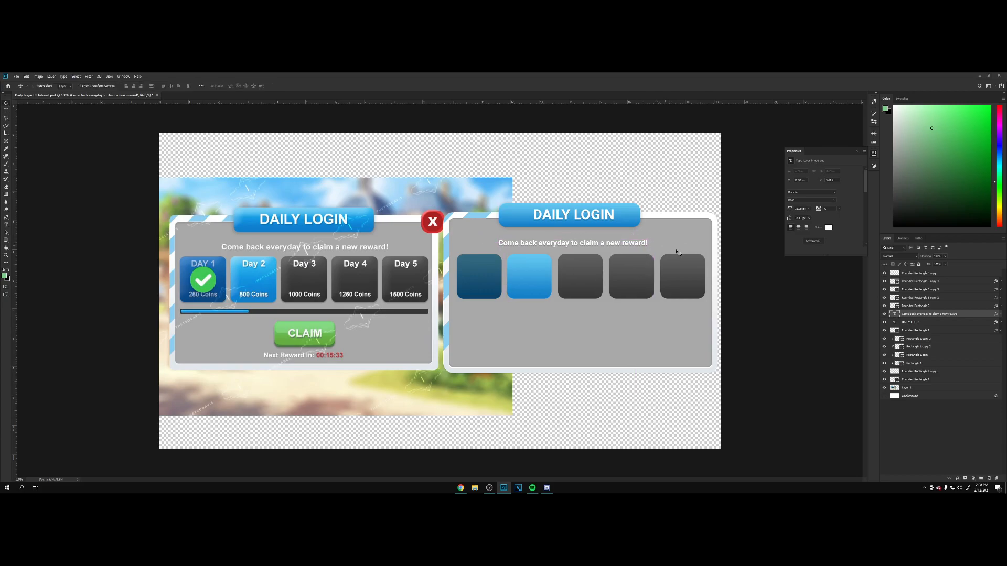
Step: Add a drop shadow to the "Come back everyday" text
{"action": "double_click", "coordinate": [973, 315]}
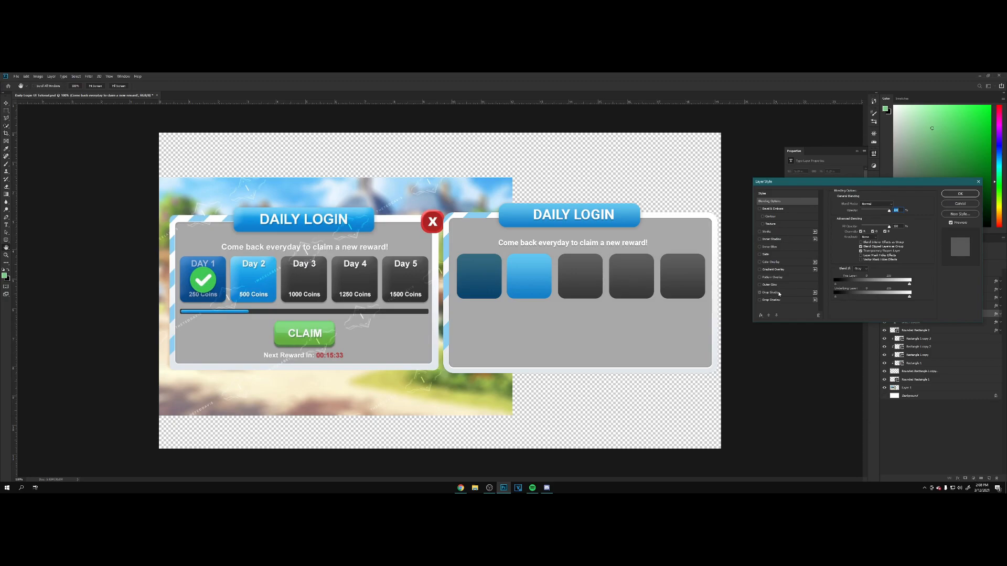
{"action": "left_click", "coordinate": [779, 293]}
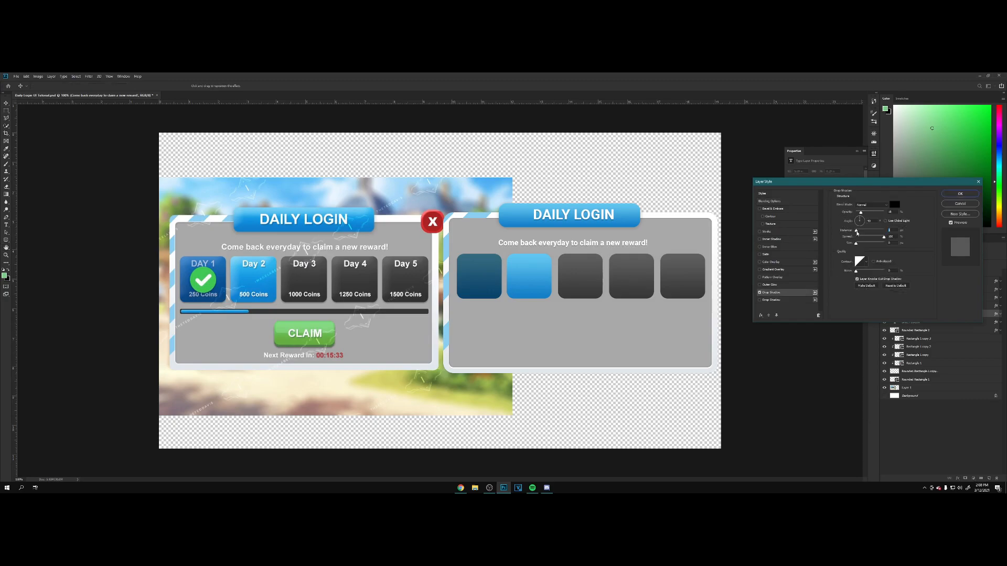
{"action": "left_click", "coordinate": [960, 194]}
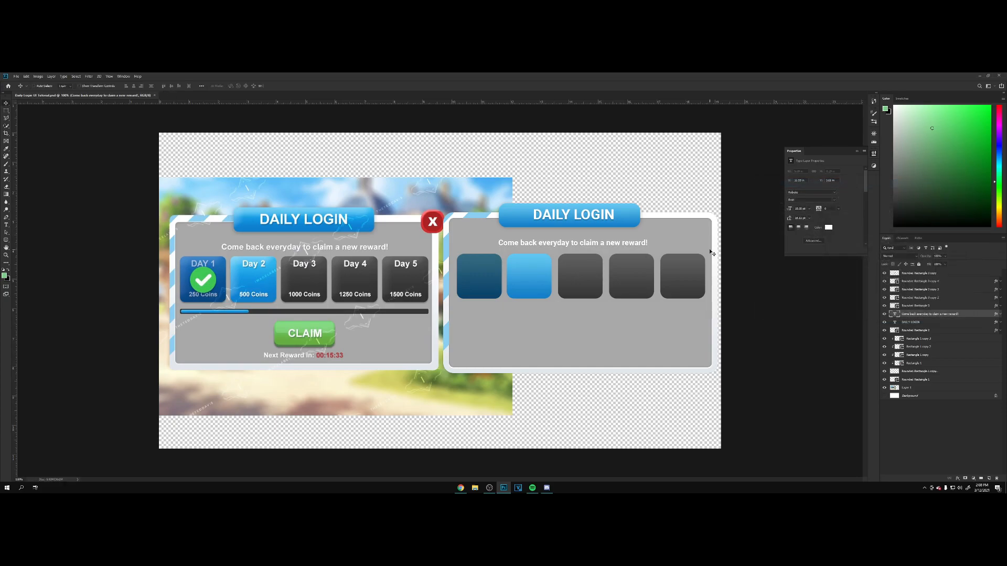
Step: Duplicate the title text to the top of the layer stack, place it on the second card and reword it as "Day 2"
{"action": "left_click_drag", "start_coordinate": [921, 324], "coordinate": [915, 313], "text": "alt"}
{"action": "left_click_drag", "start_coordinate": [603, 220], "coordinate": [573, 262]}
{"action": "left_click_drag", "start_coordinate": [915, 314], "coordinate": [915, 272]}
{"action": "left_click_drag", "start_coordinate": [552, 256], "coordinate": [523, 271]}
{"action": "double_click", "coordinate": [523, 271]}
{"action": "type", "text": "Day 2"}
{"action": "left_click", "coordinate": [959, 274]}
Step: Scale down the Day 2 label and center it at the top of the bright blue card
{"action": "key", "text": "v"}
{"action": "left_click_drag", "start_coordinate": [519, 280], "coordinate": [545, 266]}
{"action": "key", "text": "ctrl+t"}
{"action": "key", "text": "Return"}
{"action": "key", "text": "ctrl+t"}
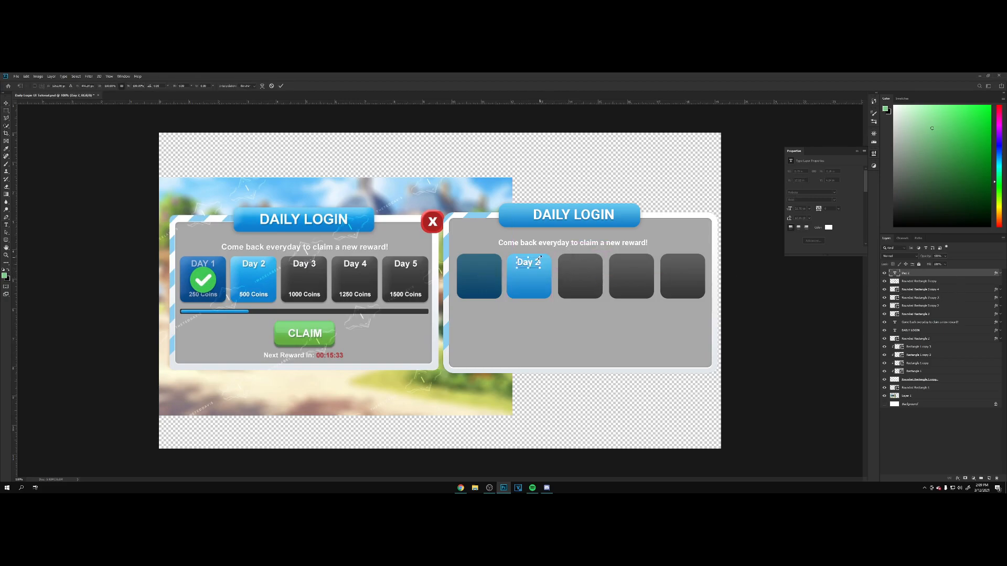
{"action": "key", "text": "Return"}
Step: Duplicate the Day 2 label onto the third card and change it to "Day 3"
{"action": "left_click_drag", "start_coordinate": [557, 260], "coordinate": [607, 259], "text": "alt"}
{"action": "key", "text": "t"}
{"action": "left_click", "coordinate": [589, 261]}
{"action": "left_click", "coordinate": [917, 275]}
{"action": "key", "text": "v"}
Step: Duplicate the label onto the fourth and fifth cards as "Day 4" and "Day 5", and nudge the last one left
{"action": "left_click_drag", "start_coordinate": [590, 261], "coordinate": [699, 262], "text": "alt"}
{"action": "key", "text": "t"}
{"action": "left_click", "coordinate": [640, 262]}
{"action": "key", "text": "BackSpace"}
{"action": "type", "text": "4"}
{"action": "left_click", "coordinate": [917, 274]}
{"action": "key", "text": "v"}
{"action": "type", "text": "t"}
{"action": "type", "text": "5"}
{"action": "left_click", "coordinate": [919, 278]}
{"action": "key", "text": "v"}
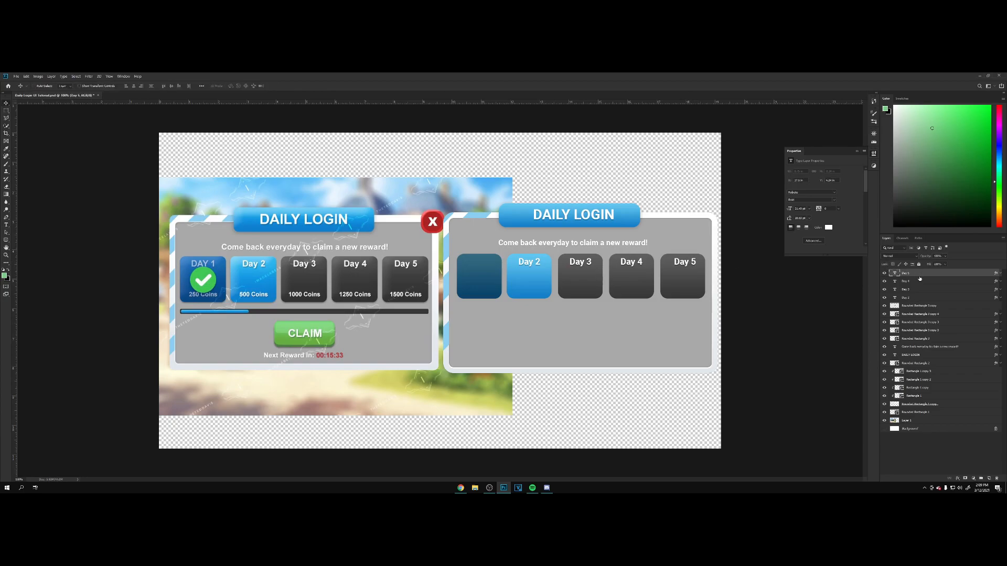
{"action": "key", "text": "Left"}
{"action": "key", "text": "Left"}
Step: Duplicate the Day 5 label to the bottom of its card and reword the copy as "500 Coins"
{"action": "left_click_drag", "start_coordinate": [694, 266], "coordinate": [687, 295], "text": "alt"}
{"action": "key", "text": "5"}
{"action": "key", "text": "0"}
{"action": "key", "text": "5"}
{"action": "key", "text": "0"}
{"action": "key", "text": "t"}
{"action": "triple_click", "coordinate": [691, 290]}
{"action": "type", "text": "500"}
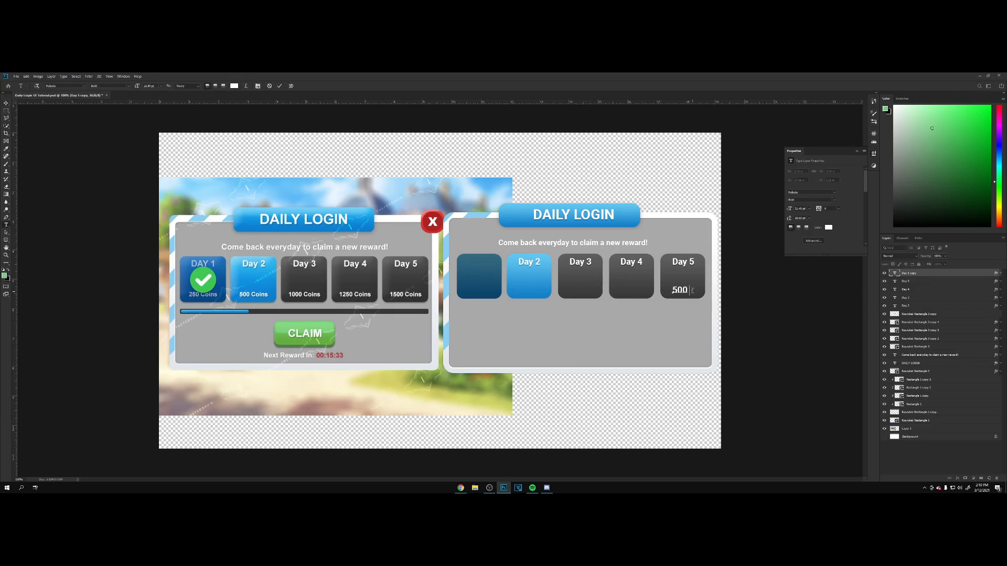
{"action": "type", "text": " Coins"}
{"action": "left_click", "coordinate": [910, 271]}
{"action": "key", "text": "v"}
Step: Scale the "500 Coins" label down and place copies at the bottom of all five cards
{"action": "left_click_drag", "start_coordinate": [734, 294], "coordinate": [503, 291]}
{"action": "key", "text": "ctrl+t"}
{"action": "key", "text": "Return"}
Step: Flatten the first card's "500 Coins" label into pixels and darken it with a lower Hue/Saturation lightness
{"action": "key", "text": "ctrl+g"}
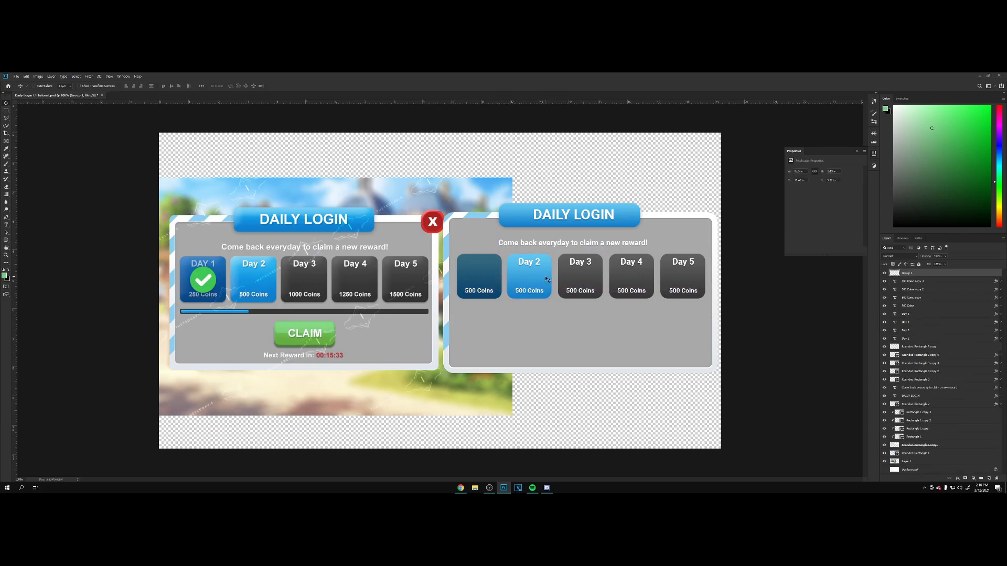
{"action": "key", "text": "ctrl+u"}
{"action": "left_click_drag", "start_coordinate": [653, 244], "coordinate": [639, 246]}
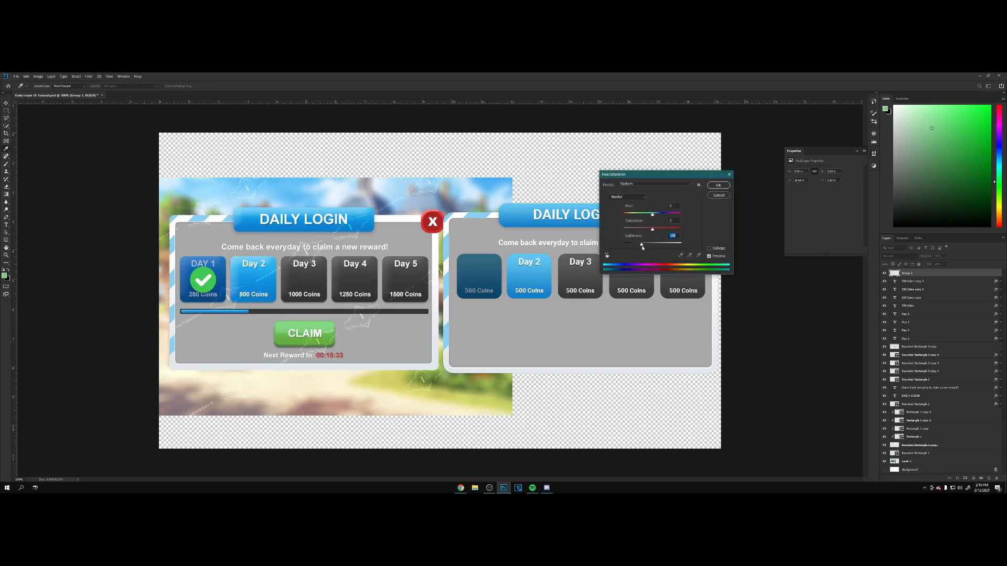
{"action": "left_click", "coordinate": [719, 186]}
Step: Copy the Day 2 label onto the first card and change it to "Day 1"
{"action": "left_click_drag", "start_coordinate": [541, 261], "coordinate": [493, 261]}
{"action": "double_click", "coordinate": [493, 261]}
{"action": "type", "text": "1"}
{"action": "key", "text": "Escape"}
Step: Merge the Day 1 label's group into a pixel layer and lower its lightness to match the darkened card
{"action": "key", "text": "ctrl+g"}
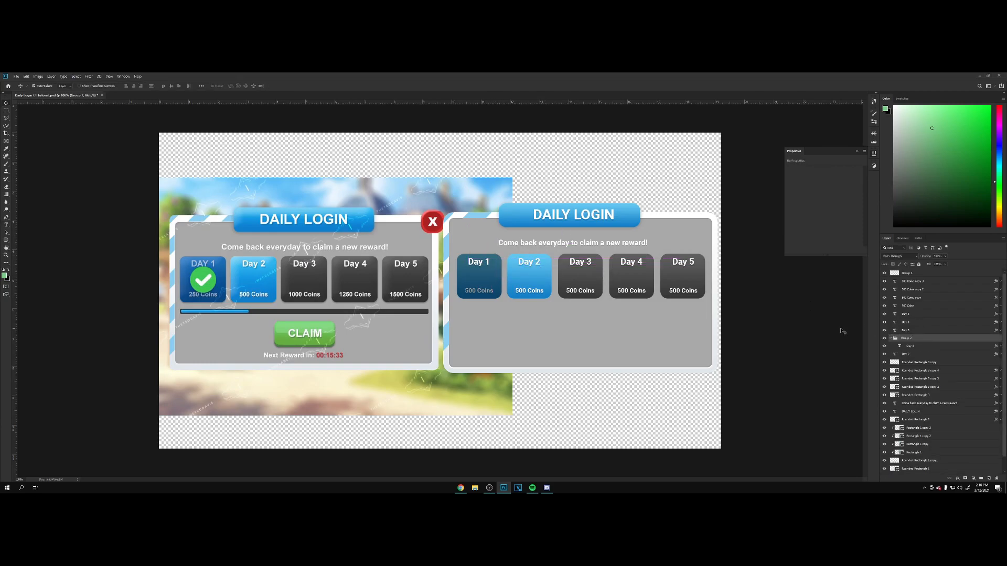
{"action": "key", "text": "ctrl+e"}
{"action": "key", "text": "ctrl+u"}
{"action": "left_click_drag", "start_coordinate": [651, 245], "coordinate": [640, 245]}
{"action": "key", "text": "Return"}
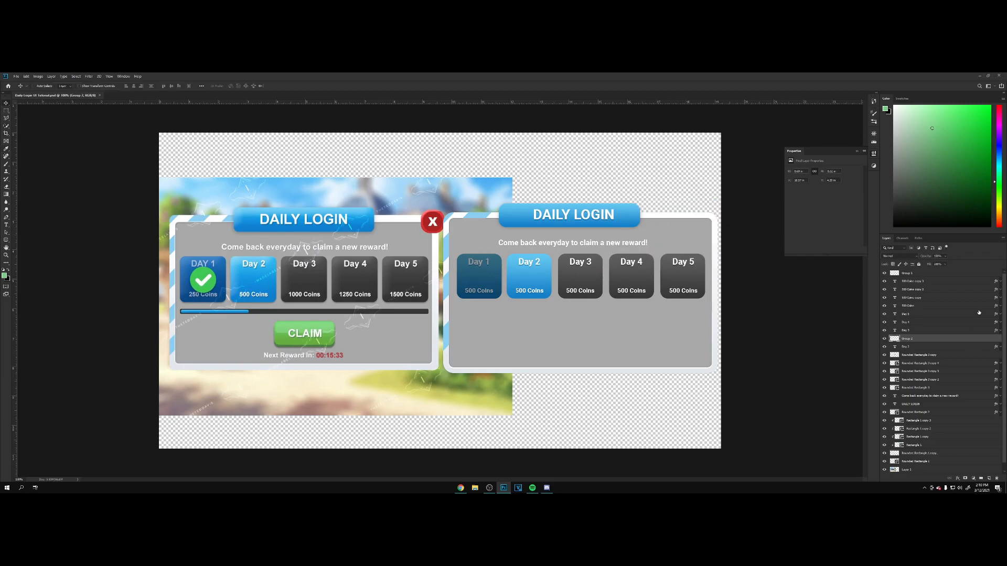
Step: Draw a circle on the new panel's upper-right corner, filled with the lighter red sampled from the reference's close button
{"action": "left_click", "coordinate": [940, 277]}
{"action": "right_click", "coordinate": [4, 238]}
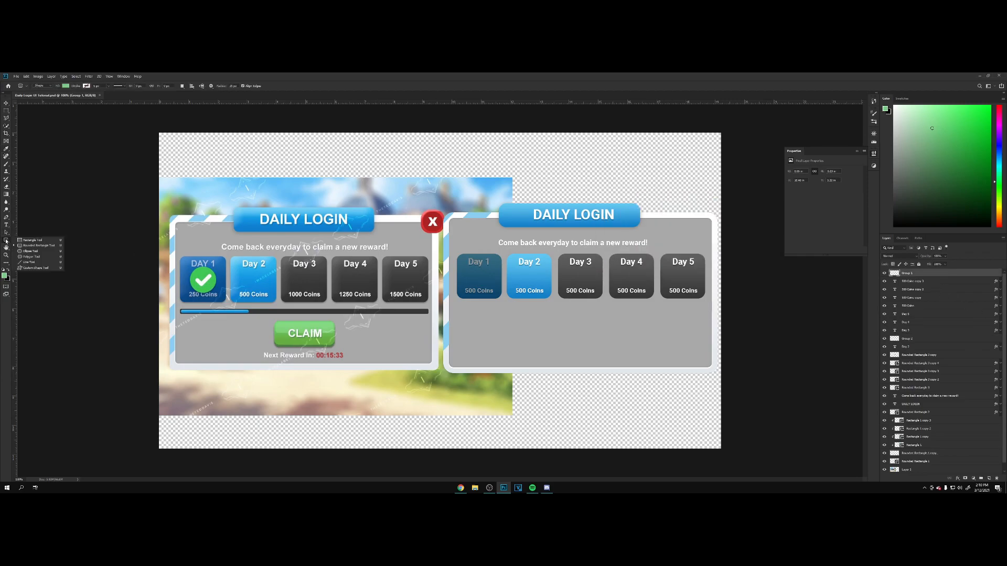
{"action": "left_click", "coordinate": [31, 251]}
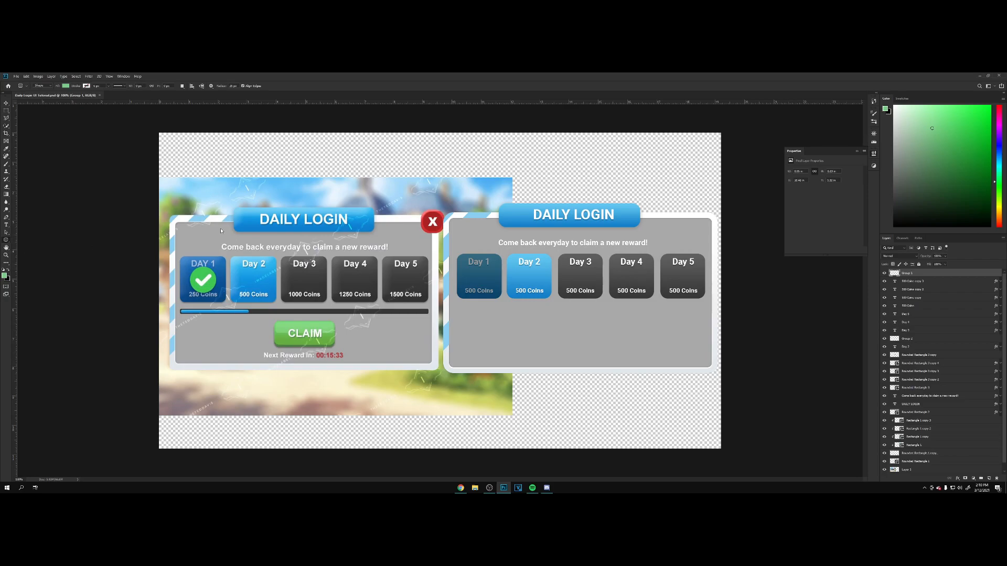
{"action": "left_click", "coordinate": [441, 213], "text": "alt"}
{"action": "left_click", "coordinate": [441, 214], "text": "alt"}
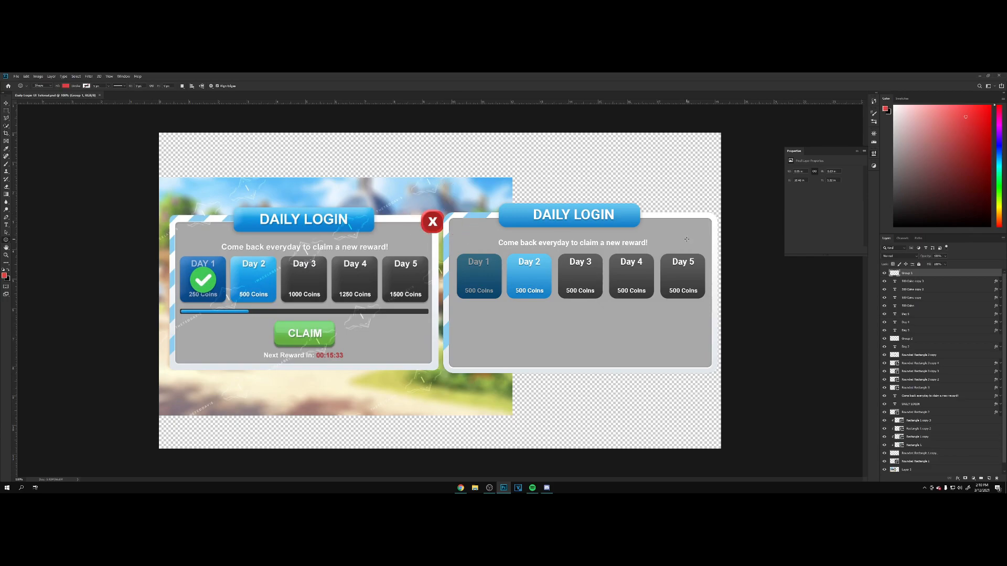
{"action": "left_click_drag", "start_coordinate": [692, 224], "coordinate": [722, 204]}
{"action": "key", "text": "v"}
{"action": "key", "text": "ctrl+t"}
{"action": "key", "text": "Return"}
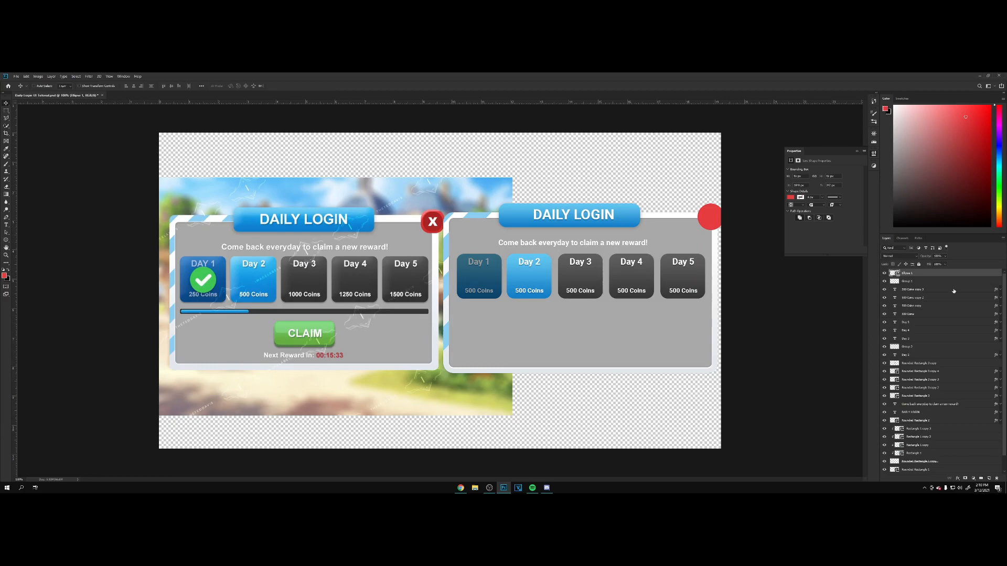
Step: Select all layers of the new popup and shift them slightly left together
{"action": "left_click", "coordinate": [920, 469], "text": "shift"}
{"action": "scroll", "coordinate": [920, 468], "scroll_direction": "down", "scroll_amount": 1}
{"action": "left_click_drag", "start_coordinate": [713, 288], "coordinate": [708, 288]}
{"action": "scroll", "coordinate": [977, 312], "scroll_direction": "up", "scroll_amount": 1}
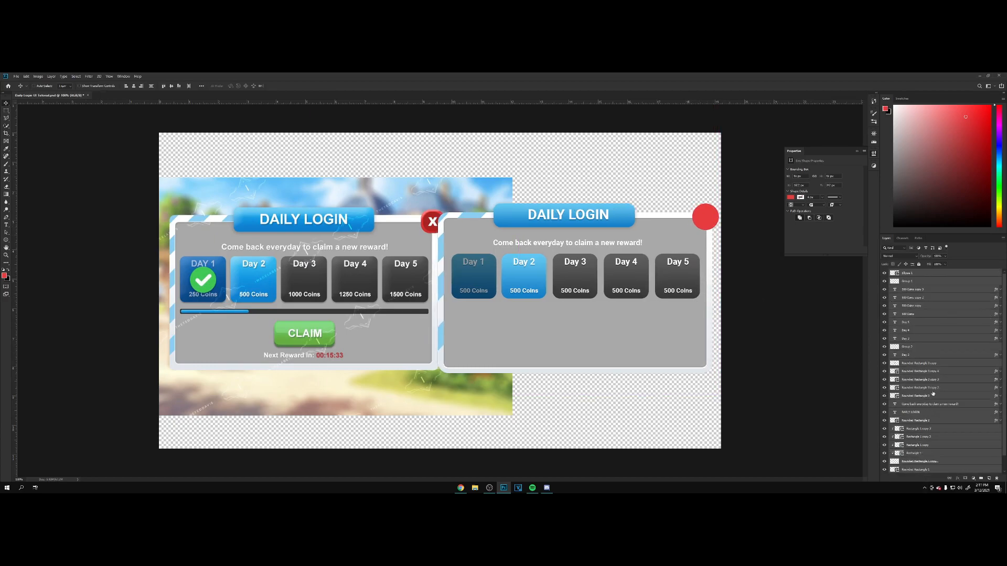
Step: Duplicate the red circle, fill the copy with the reference close button's darker red and shrink it to leave a lighter rim
{"action": "left_click", "coordinate": [925, 273]}
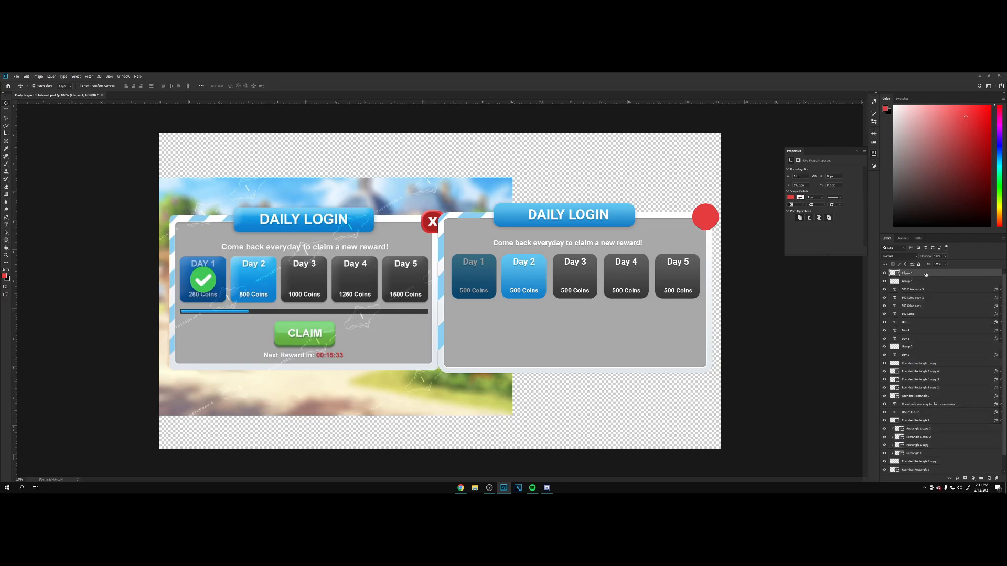
{"action": "key", "text": "ctrl+j"}
{"action": "double_click", "coordinate": [894, 273]}
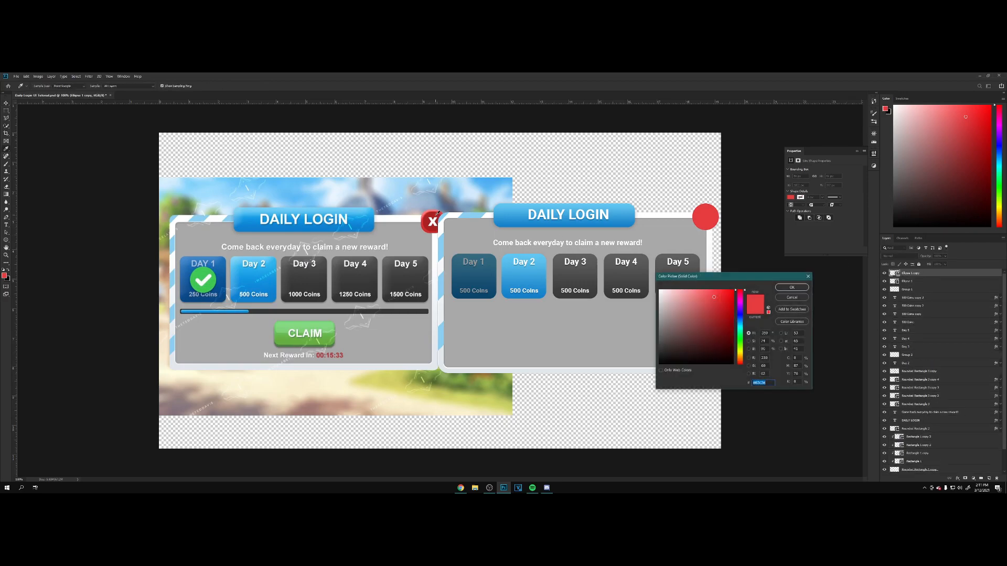
{"action": "left_click", "coordinate": [436, 215]}
{"action": "left_click", "coordinate": [791, 288]}
{"action": "key", "text": "ctrl+t"}
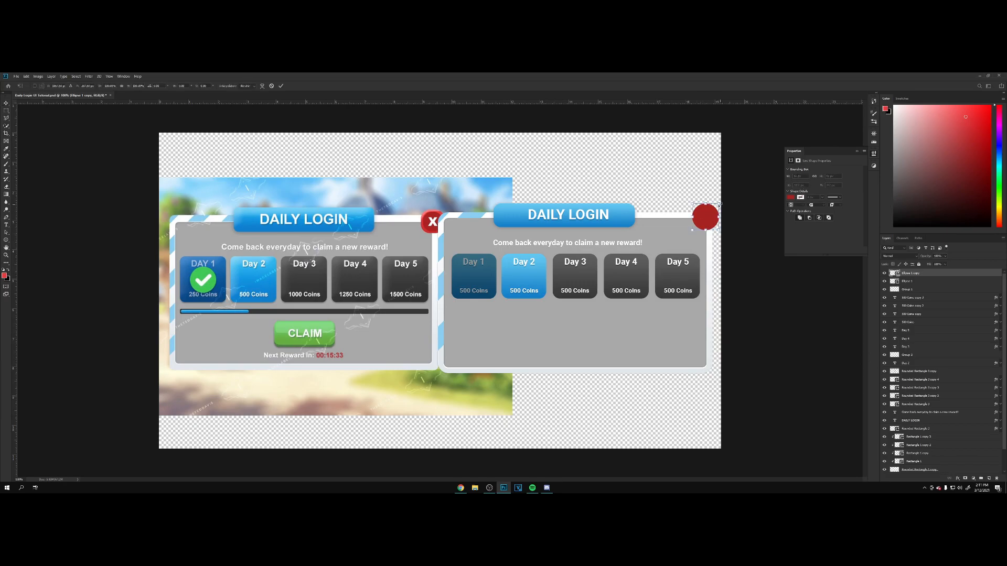
{"action": "left_click_drag", "start_coordinate": [720, 205], "coordinate": [717, 207]}
{"action": "key", "text": "Return"}
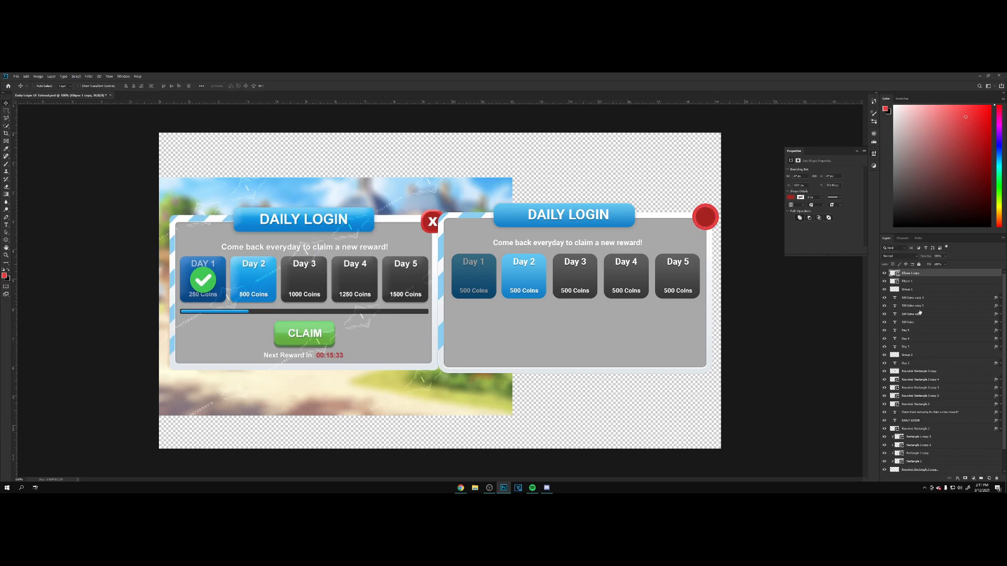
Step: Duplicate the DAILY LOGIN title layer to the top of the layer stack, move the copy clear and change its text to "X"
{"action": "left_click_drag", "start_coordinate": [913, 421], "coordinate": [913, 271]}
{"action": "left_click_drag", "start_coordinate": [488, 271], "coordinate": [609, 295]}
{"action": "key", "text": "t"}
{"action": "left_click", "coordinate": [687, 241]}
{"action": "key", "text": "ctrl+a"}
{"action": "type", "text": "X"}
{"action": "key", "text": "ctrl+a"}
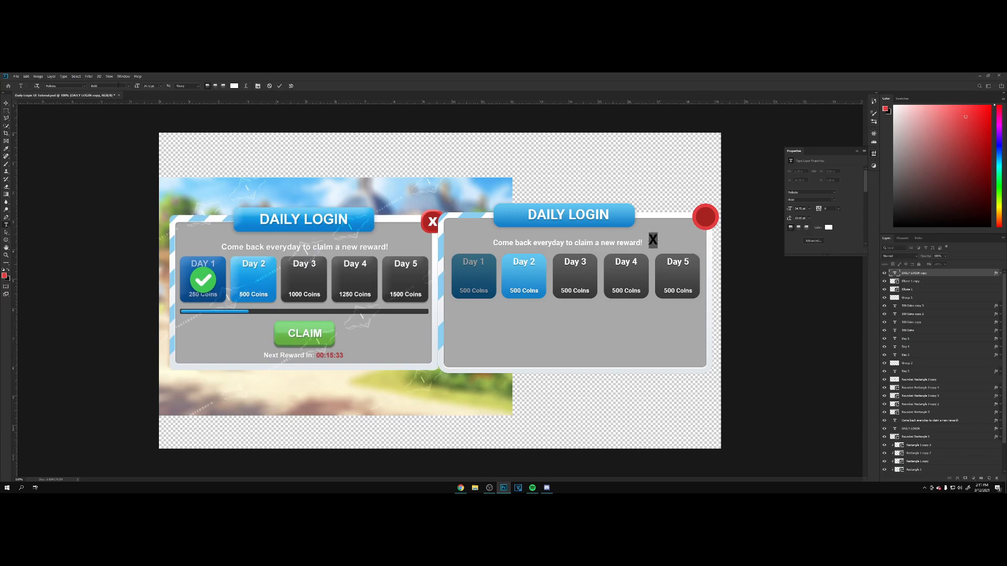
Step: Change the X's font weight, then place and nudge it onto the centre of the new popup's red close circle
{"action": "left_click", "coordinate": [128, 86]}
{"action": "left_click", "coordinate": [113, 138]}
{"action": "left_click", "coordinate": [6, 103]}
{"action": "left_click_drag", "start_coordinate": [712, 245], "coordinate": [764, 223]}
{"action": "key", "text": "Right"}
{"action": "key", "text": "Right"}
{"action": "key", "text": "Right"}
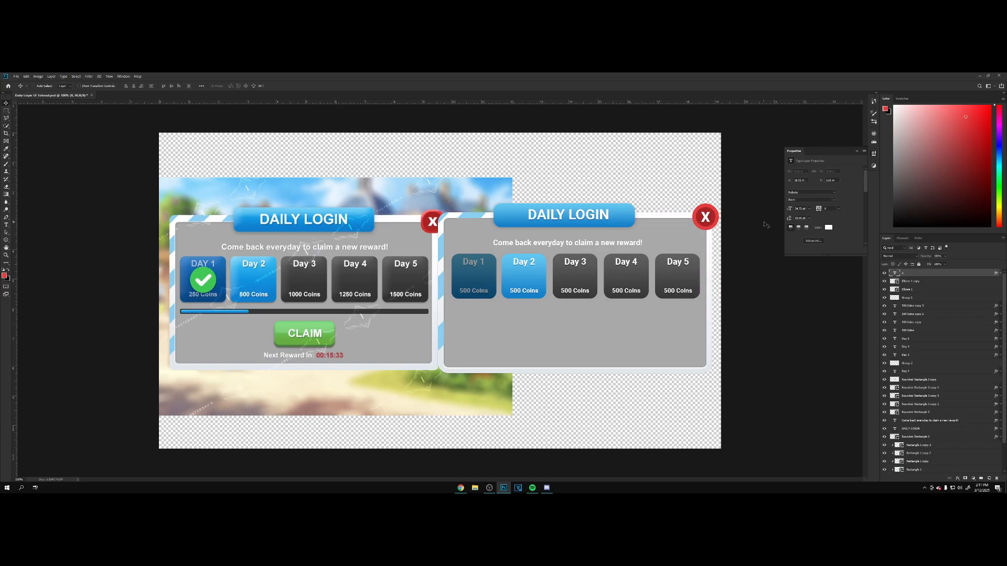
{"action": "key", "text": "Up"}
Step: Enlarge the darker red inner circle of the new close button slightly to thin its lighter rim
{"action": "left_click", "coordinate": [910, 281], "text": "shift"}
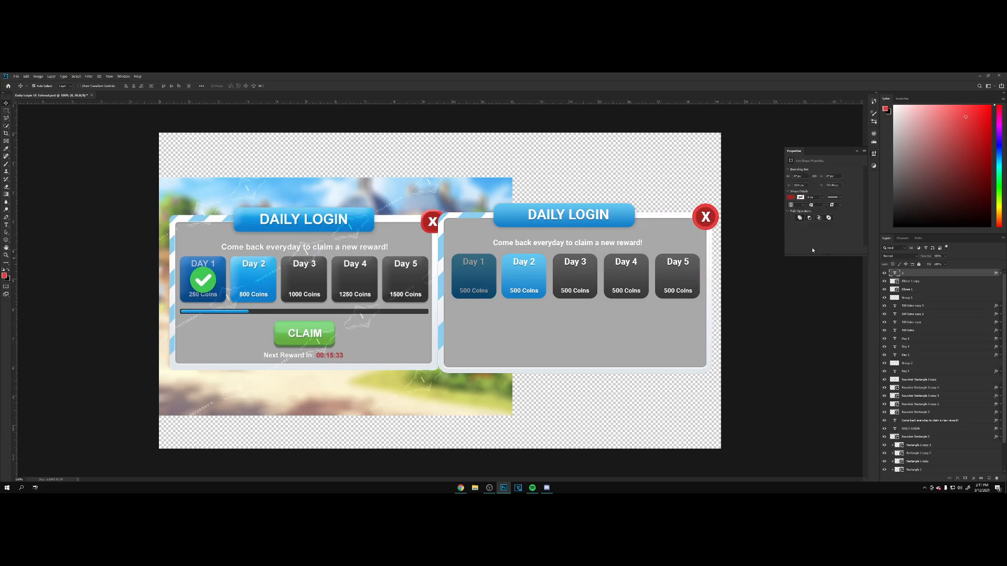
{"action": "key", "text": "ctrl+t"}
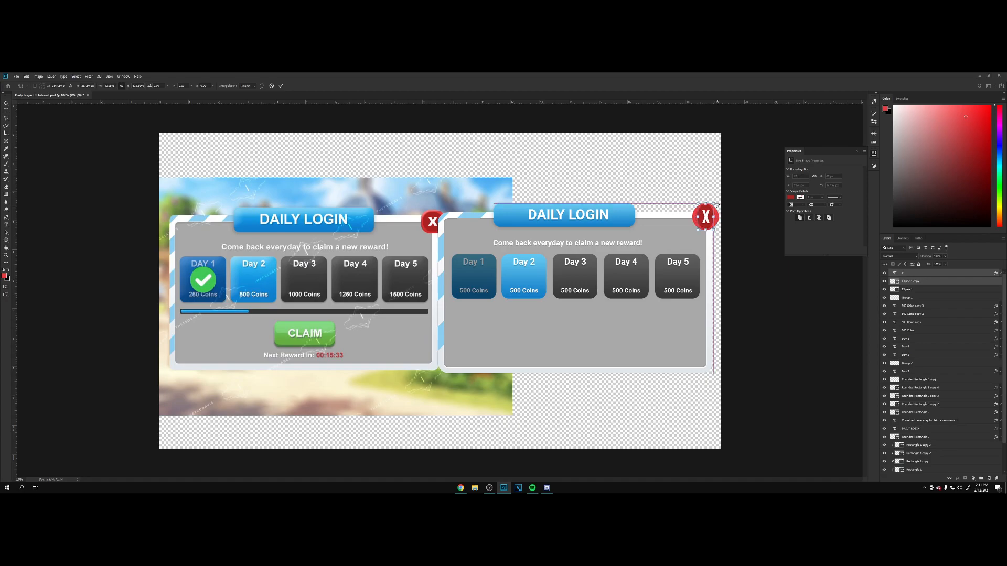
{"action": "key", "text": "Return"}
{"action": "key", "text": "ctrl+t"}
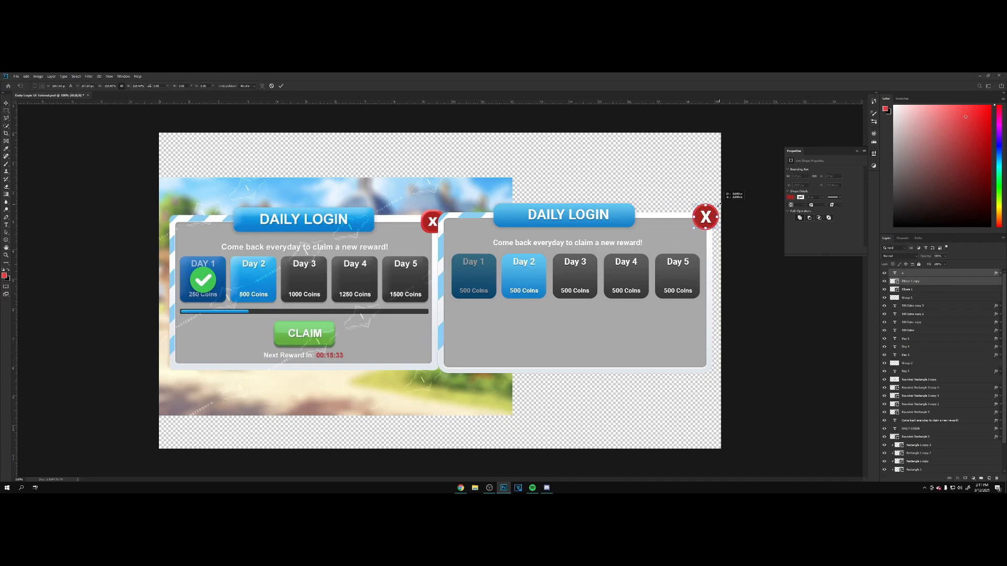
{"action": "key", "text": "Return"}
Step: Draw a thin dark grey rounded bar on a new layer beneath the new popup's reward cards and nudge it into place
{"action": "left_click", "coordinate": [989, 478]}
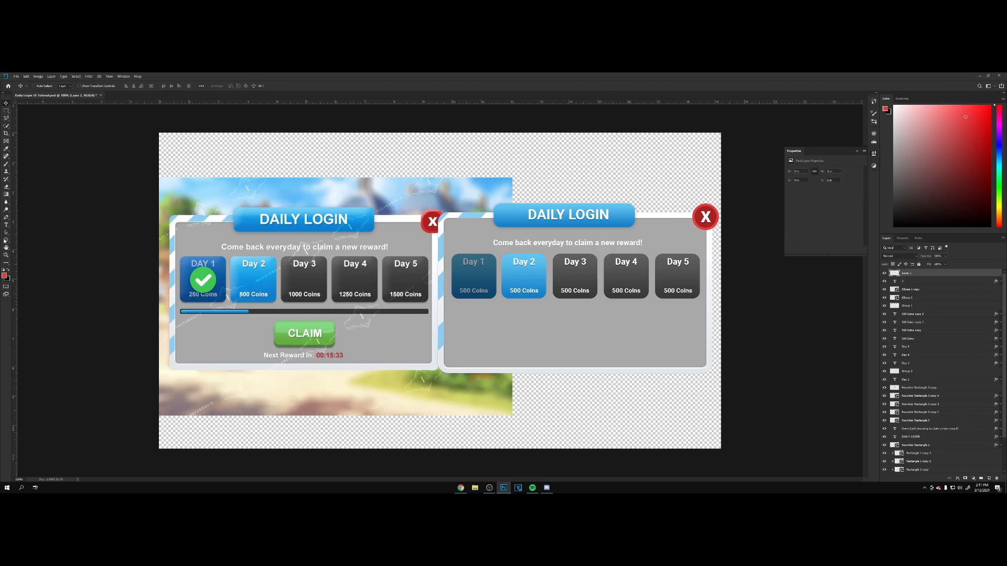
{"action": "left_click_drag", "start_coordinate": [6, 239], "coordinate": [33, 246]}
{"action": "left_click", "coordinate": [34, 245]}
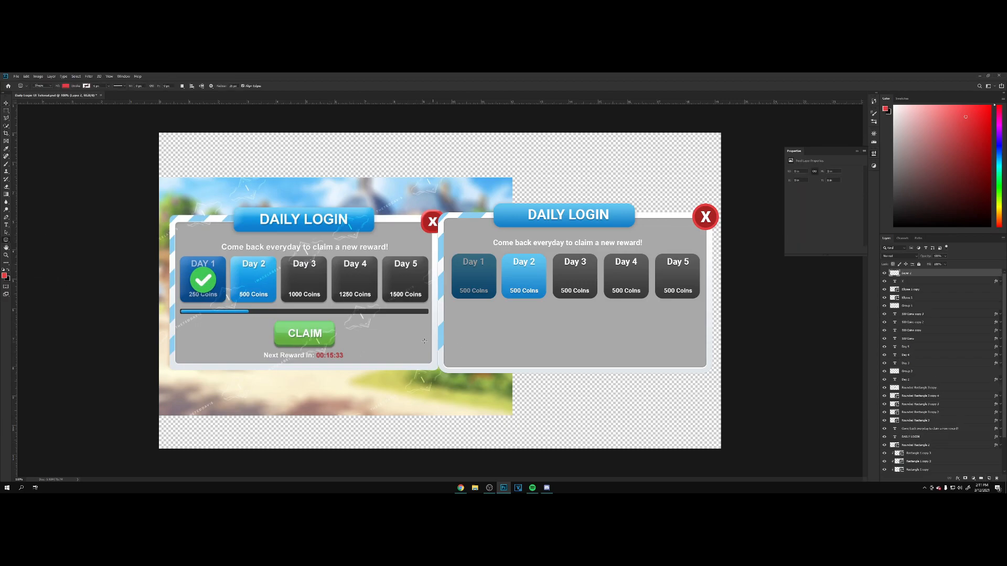
{"action": "key", "text": "d"}
{"action": "left_click_drag", "start_coordinate": [454, 307], "coordinate": [698, 310]}
{"action": "key", "text": "v"}
{"action": "key", "text": "Up"}
{"action": "key", "text": "Up"}
{"action": "key", "text": "Up"}
{"action": "key", "text": "Up"}
{"action": "key", "text": "Down"}
{"action": "key", "text": "Down"}
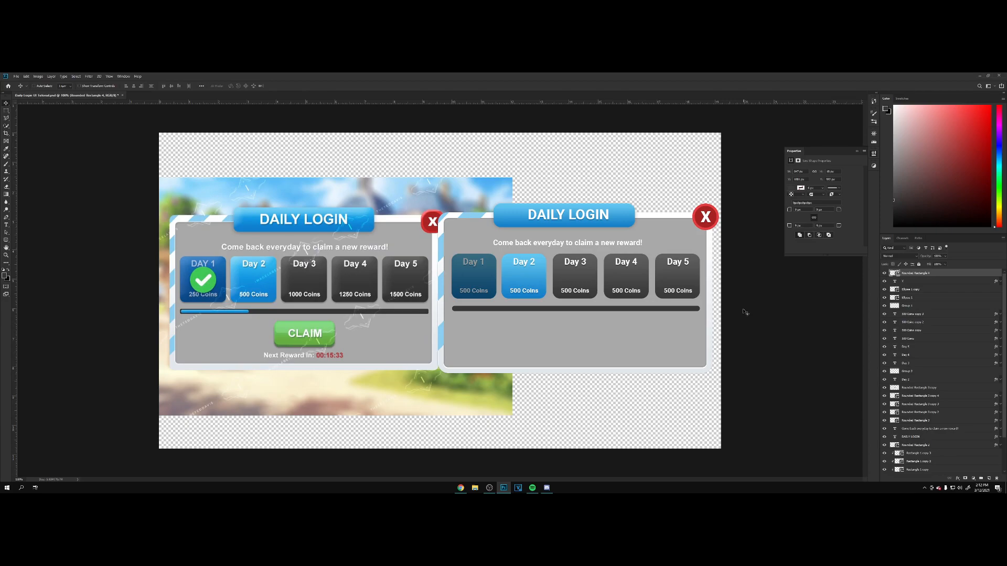
Step: Duplicate the dark bar and fill the copy with the blue sampled from the reference's progress bar
{"action": "key", "text": "ctrl+plus"}
{"action": "key", "text": "ctrl+plus"}
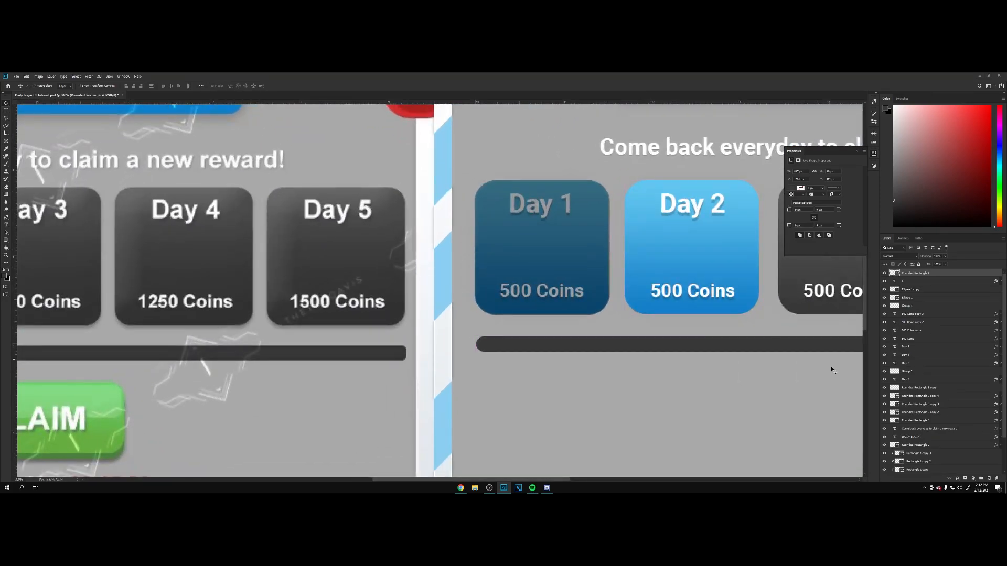
{"action": "key", "text": "ctrl+j"}
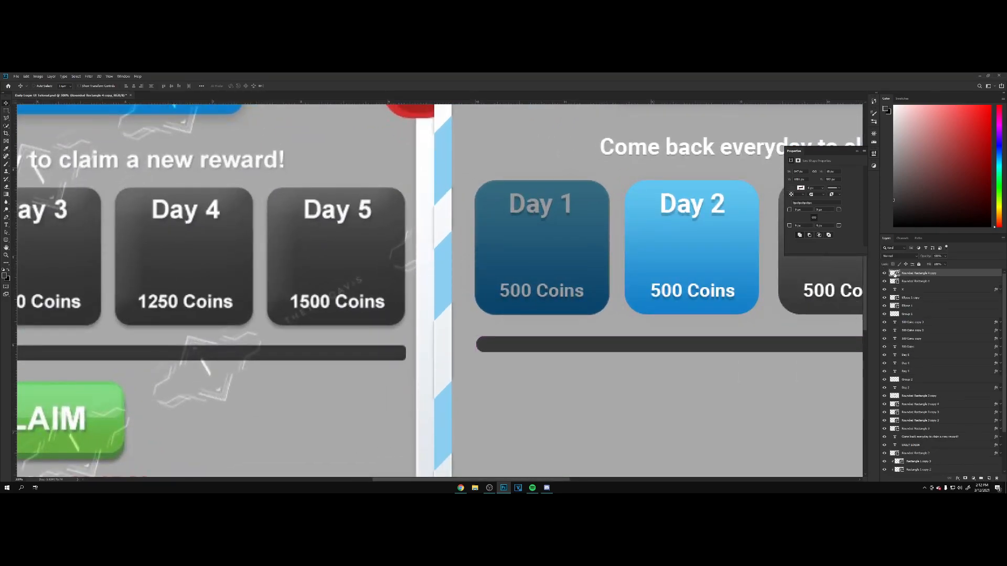
{"action": "double_click", "coordinate": [895, 273]}
{"action": "left_click_drag", "start_coordinate": [549, 479], "coordinate": [465, 474]}
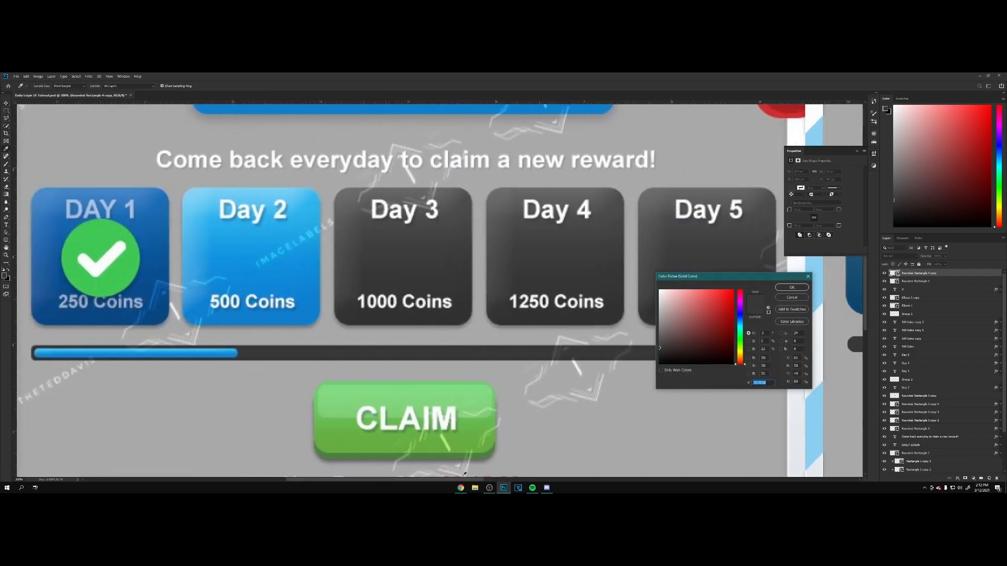
{"action": "left_click", "coordinate": [209, 355]}
{"action": "left_click", "coordinate": [792, 287]}
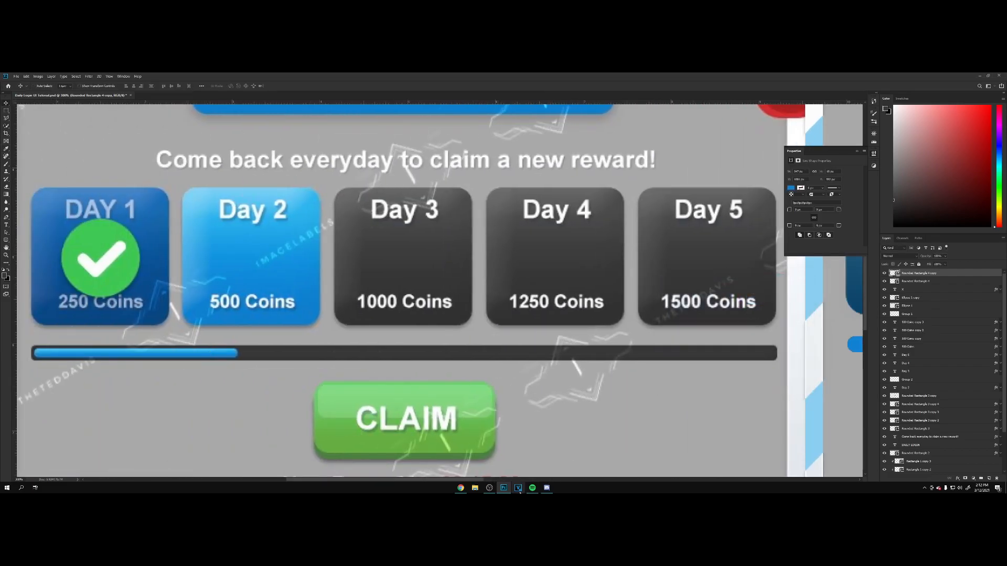
{"action": "left_click_drag", "start_coordinate": [472, 480], "coordinate": [647, 475]}
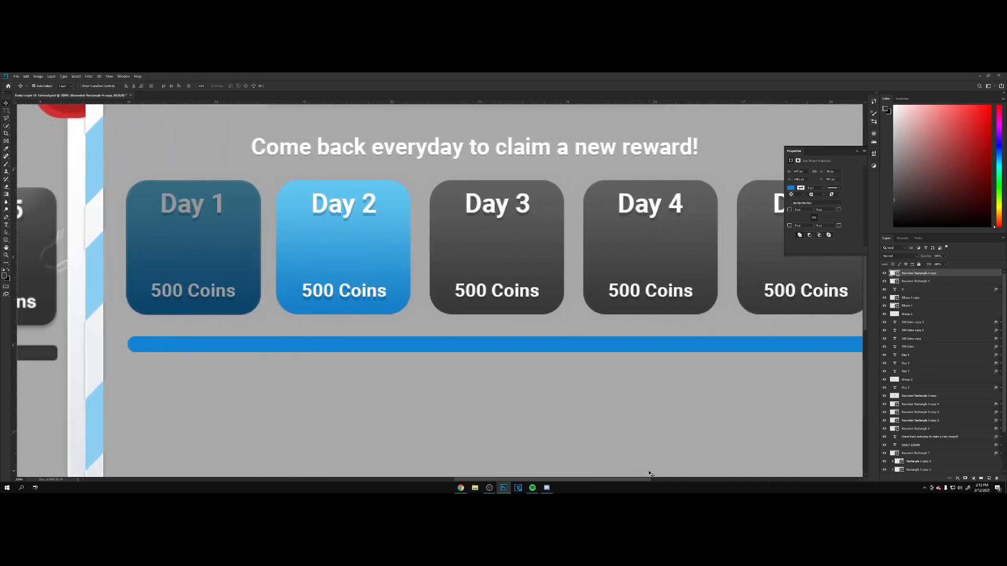
Step: Shrink the blue bar inside the dark one and shorten it to a little over half the bar's width
{"action": "key", "text": "ctrl+minus"}
{"action": "key", "text": "ctrl+t"}
{"action": "left_click_drag", "start_coordinate": [478, 321], "coordinate": [478, 330]}
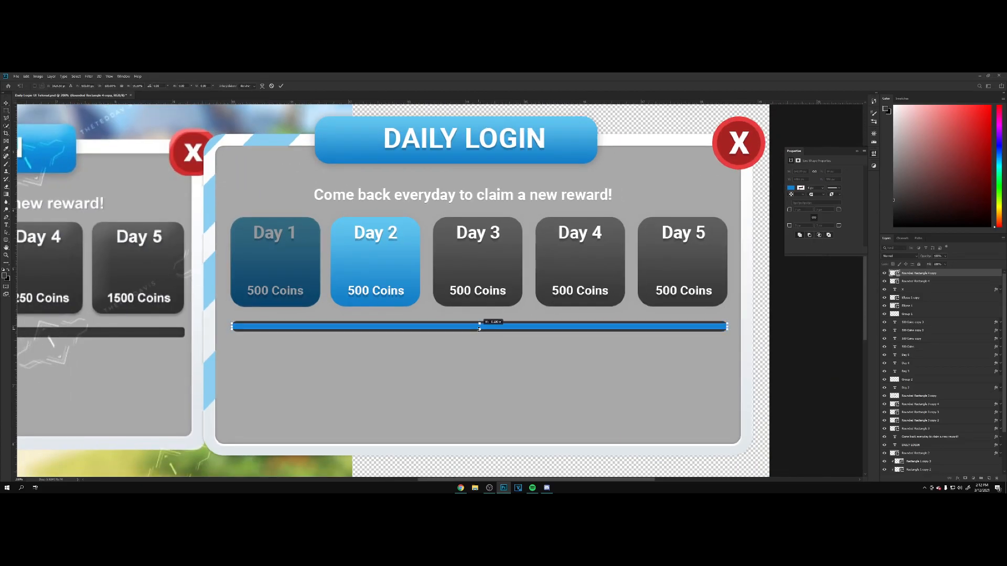
{"action": "left_click_drag", "start_coordinate": [231, 327], "coordinate": [235, 327]}
{"action": "key", "text": "Return"}
{"action": "key", "text": "ctrl+t"}
{"action": "left_click_drag", "start_coordinate": [726, 328], "coordinate": [516, 327]}
{"action": "key", "text": "Return"}
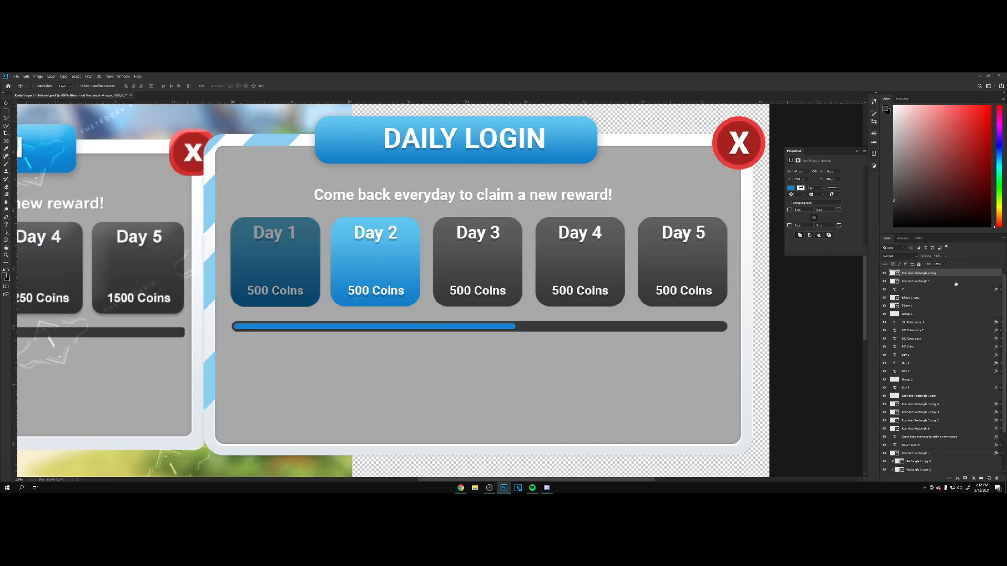
Step: Apply a Gradient Overlay to the blue progress bar
{"action": "double_click", "coordinate": [962, 276]}
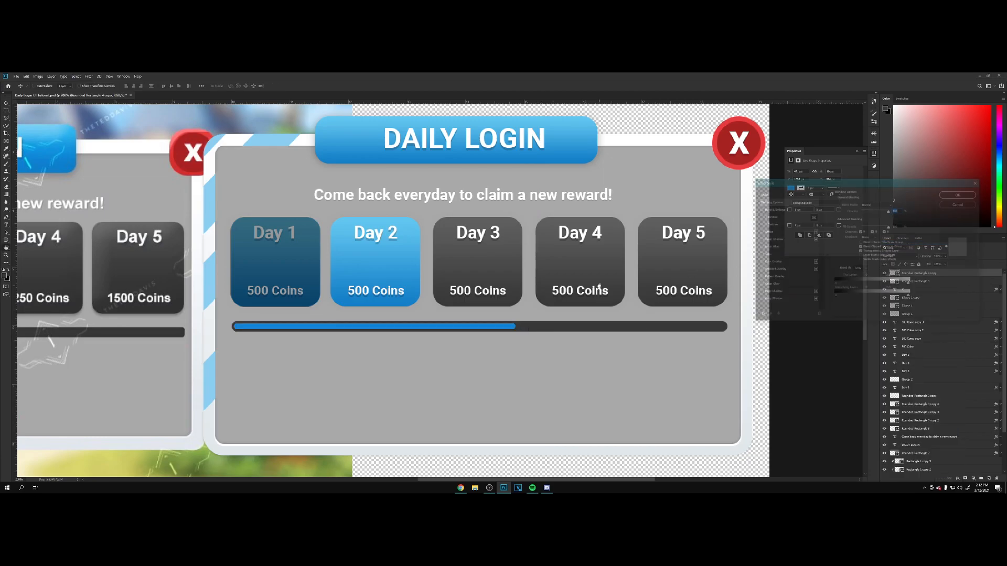
{"action": "key", "text": "ctrl+minus"}
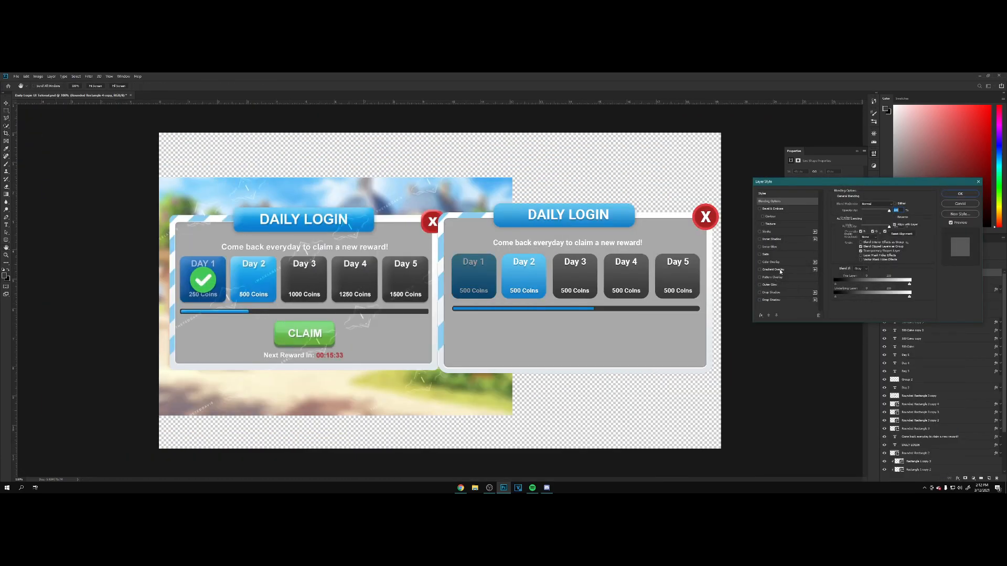
{"action": "left_click", "coordinate": [773, 269]}
{"action": "left_click", "coordinate": [966, 195]}
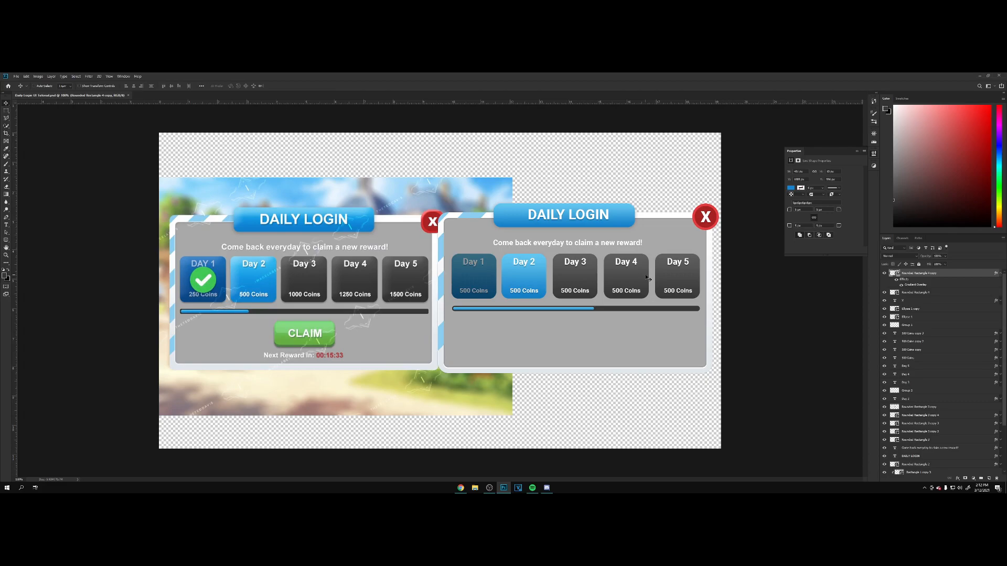
Step: Draw a rounded rectangle the size of the reference's CLAIM button on a new layer and move it under the new progress bar
{"action": "key", "text": "ctrl+plus"}
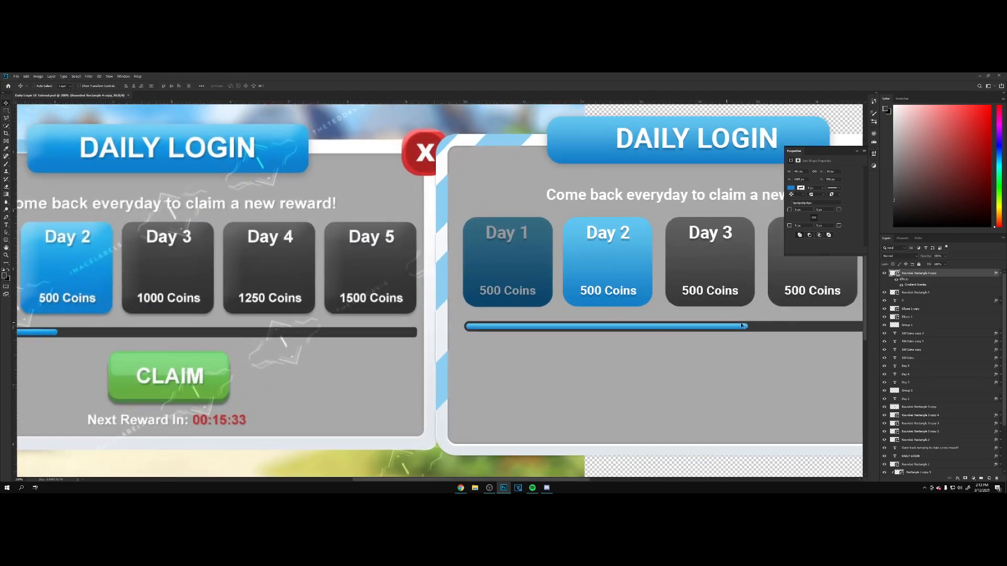
{"action": "key", "text": "ctrl+shift+alt+n"}
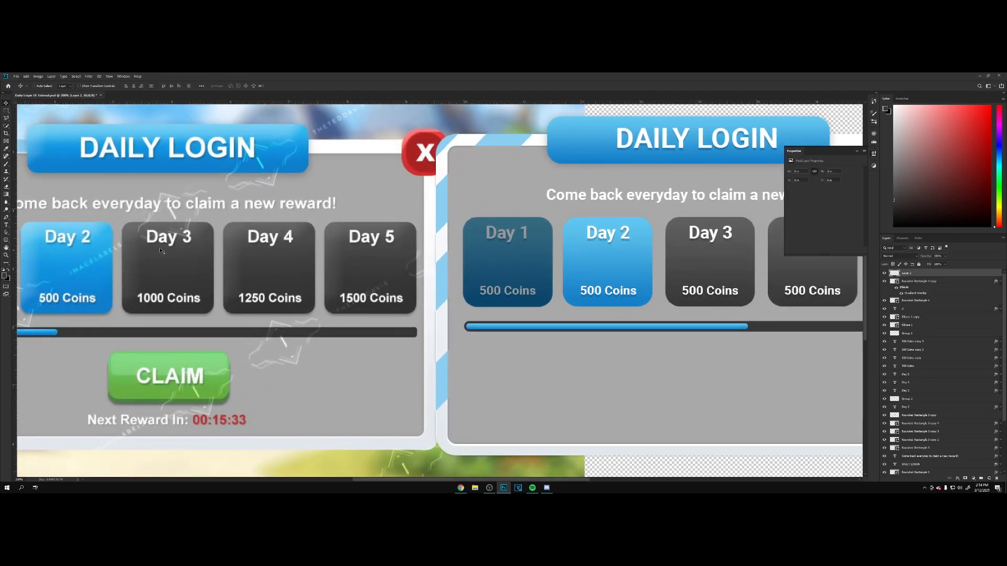
{"action": "left_click", "coordinate": [5, 240]}
{"action": "left_click", "coordinate": [25, 245]}
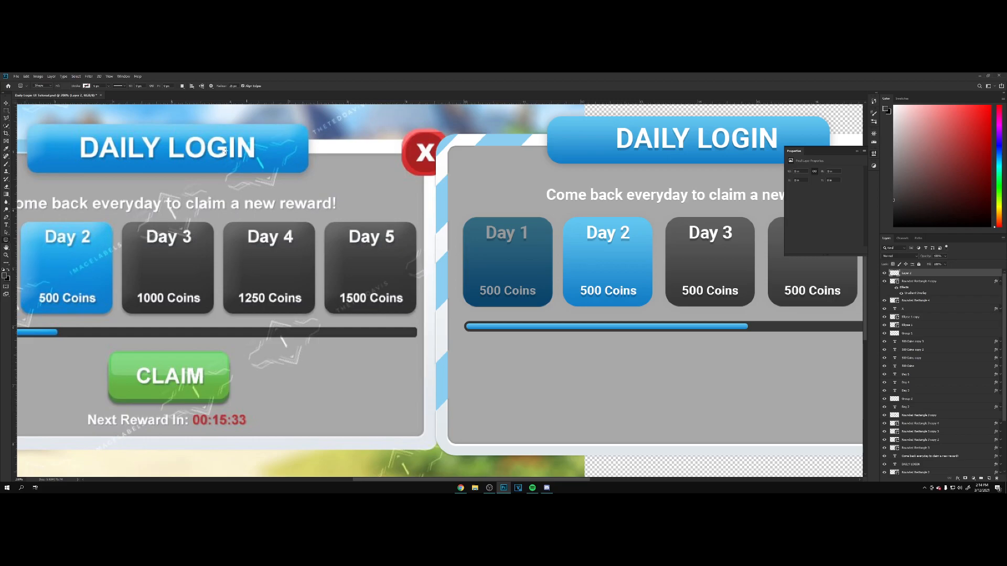
{"action": "left_click_drag", "start_coordinate": [109, 353], "coordinate": [230, 401]}
{"action": "key", "text": "v"}
{"action": "key", "text": "Up"}
{"action": "key", "text": "Up"}
{"action": "left_click_drag", "start_coordinate": [184, 373], "coordinate": [698, 374]}
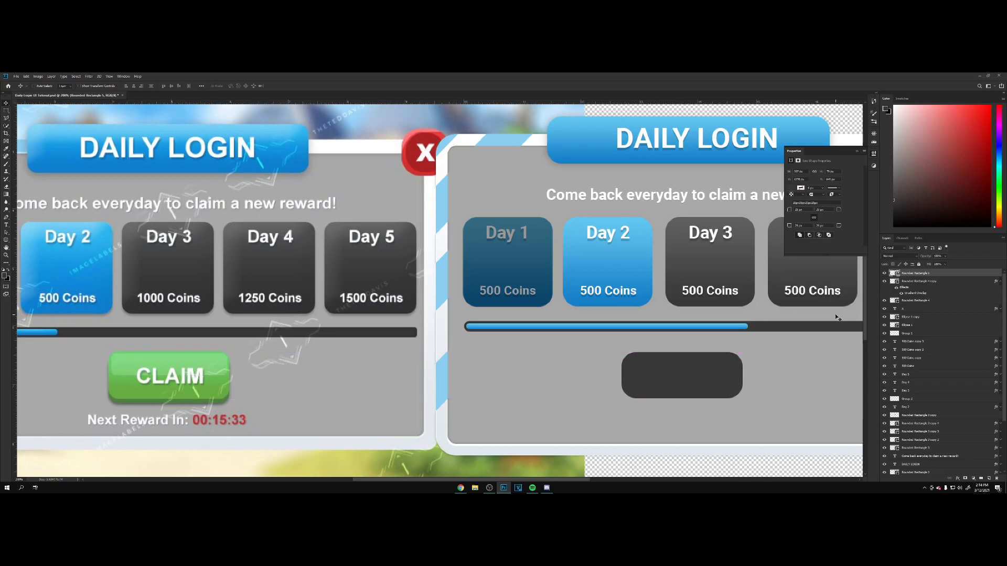
Step: Fill the new button shape with the green sampled from the middle of the reference's CLAIM button
{"action": "double_click", "coordinate": [894, 274]}
{"action": "left_click", "coordinate": [215, 378]}
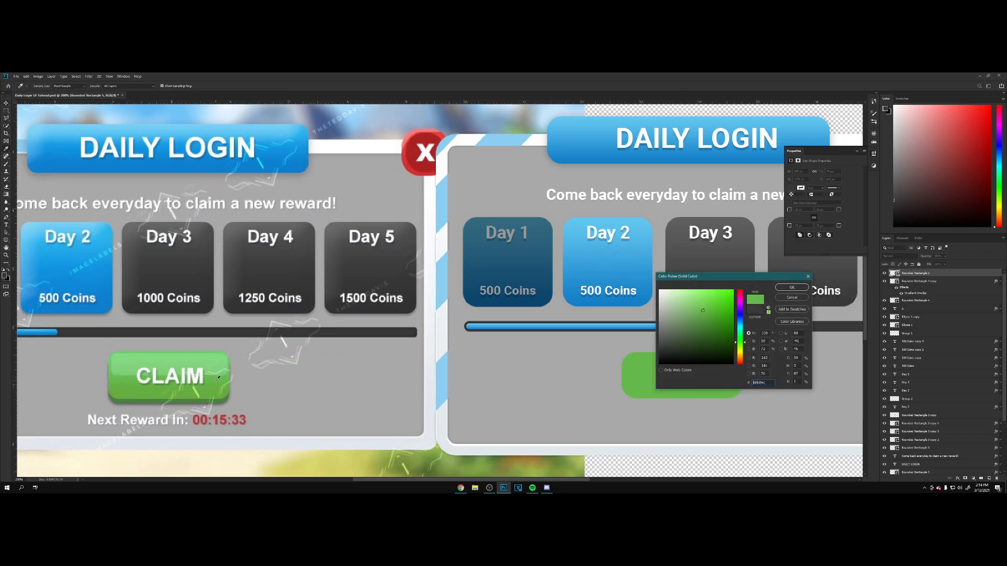
{"action": "left_click", "coordinate": [791, 288]}
Step: Duplicate the green button shape and fill the copy with the lighter green sampled from the upper part of the reference's CLAIM button
{"action": "right_click", "coordinate": [960, 272]}
{"action": "left_click", "coordinate": [919, 268]}
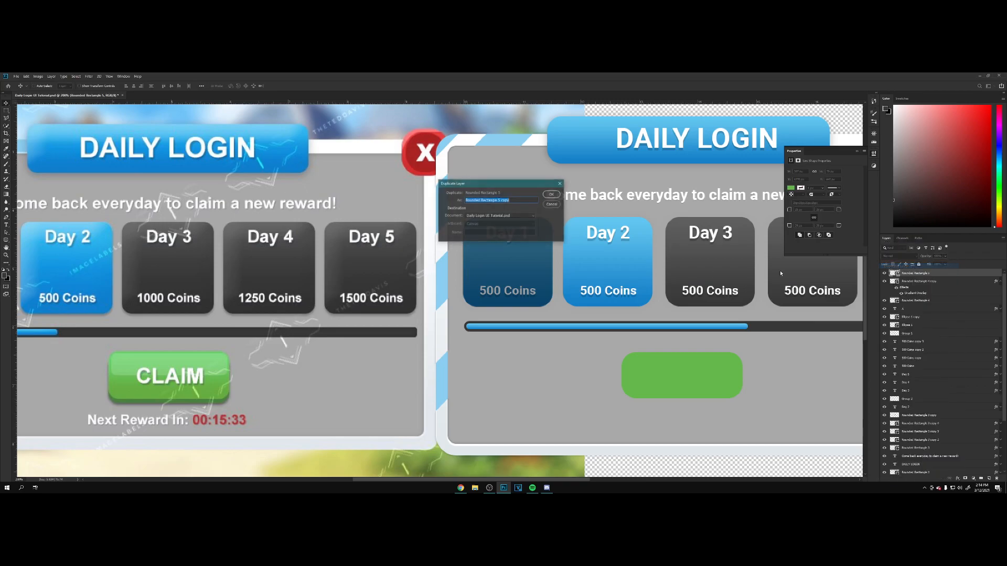
{"action": "left_click", "coordinate": [551, 194]}
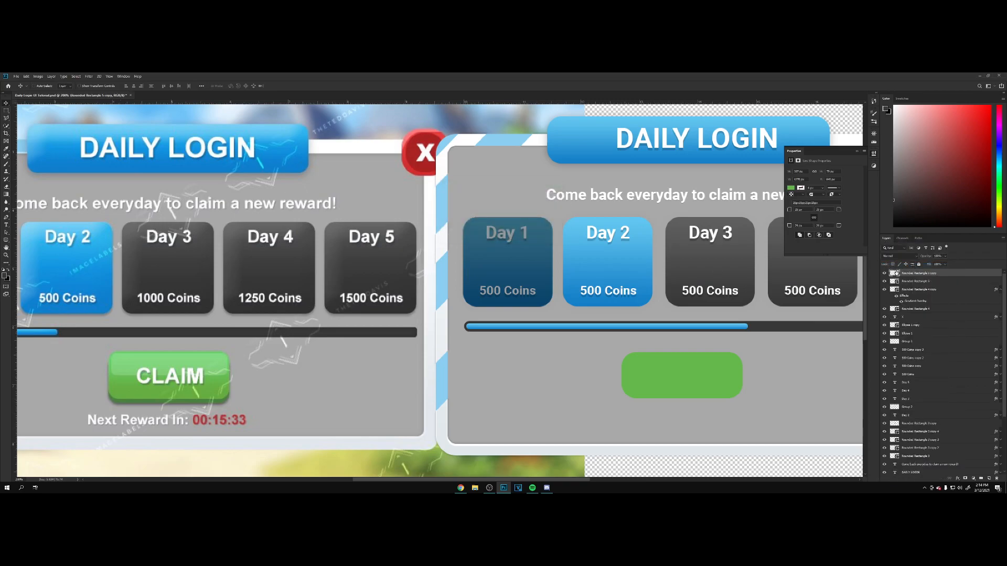
{"action": "double_click", "coordinate": [896, 273]}
{"action": "left_click", "coordinate": [200, 359]}
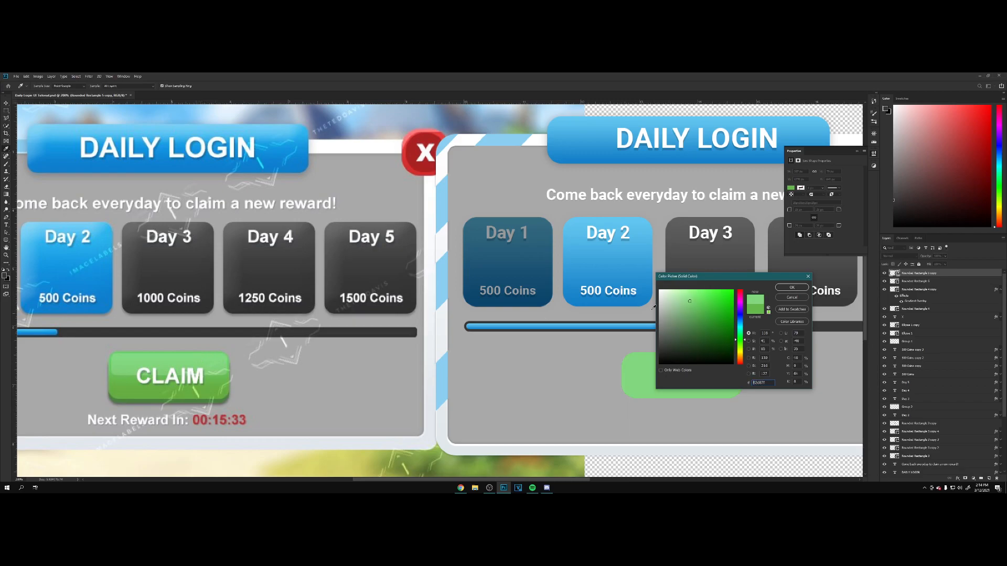
{"action": "left_click", "coordinate": [792, 288]}
Step: Shrink the light green copy to a highlight across the upper half of the button
{"action": "key", "text": "ctrl+t"}
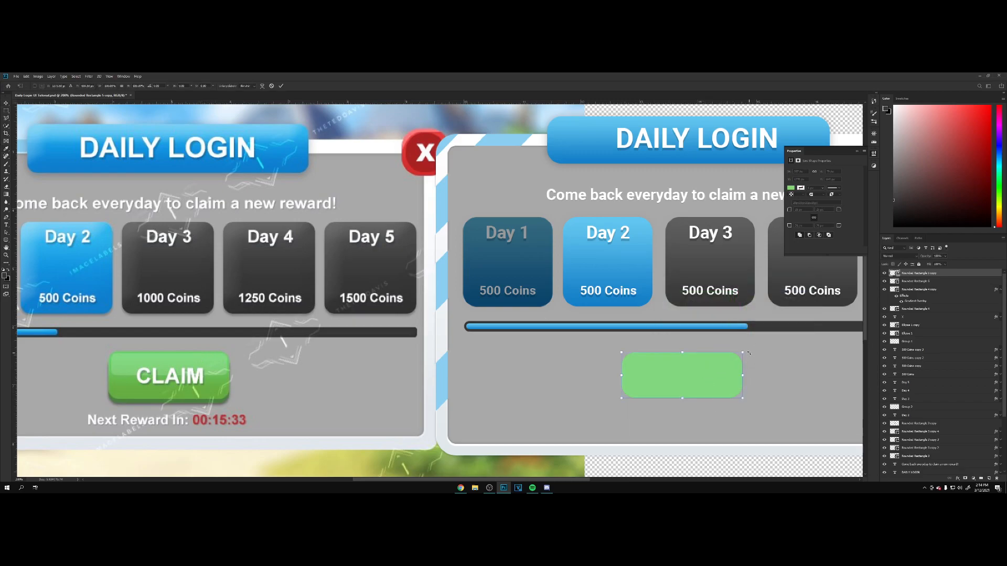
{"action": "mouse_move", "coordinate": [742, 352]}
{"action": "left_mouse_down"}
{"action": "mouse_move", "coordinate": [727, 375]}
{"action": "mouse_move", "coordinate": [712, 370]}
{"action": "mouse_move", "coordinate": [741, 363]}
{"action": "left_mouse_up"}
{"action": "key", "text": "Return"}
{"action": "key", "text": "ctrl+t"}
{"action": "key", "text": "Return"}
{"action": "key", "text": "ctrl+t"}
{"action": "key", "text": "Return"}
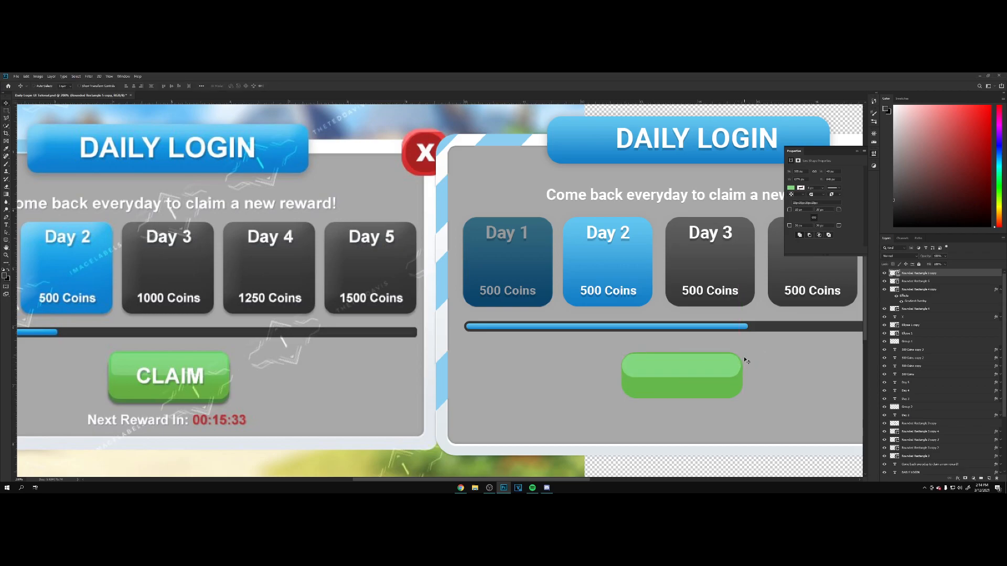
Step: Duplicate the base green shape, place the copy beneath it and fill it with the darker green of the reference button's lower edge
{"action": "left_click", "coordinate": [903, 282]}
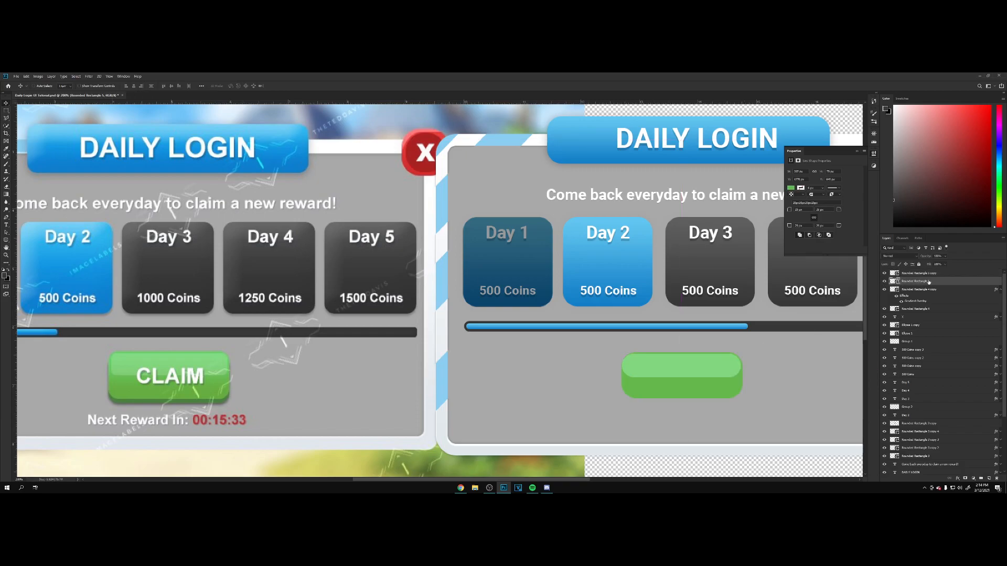
{"action": "key", "text": "ctrl+j"}
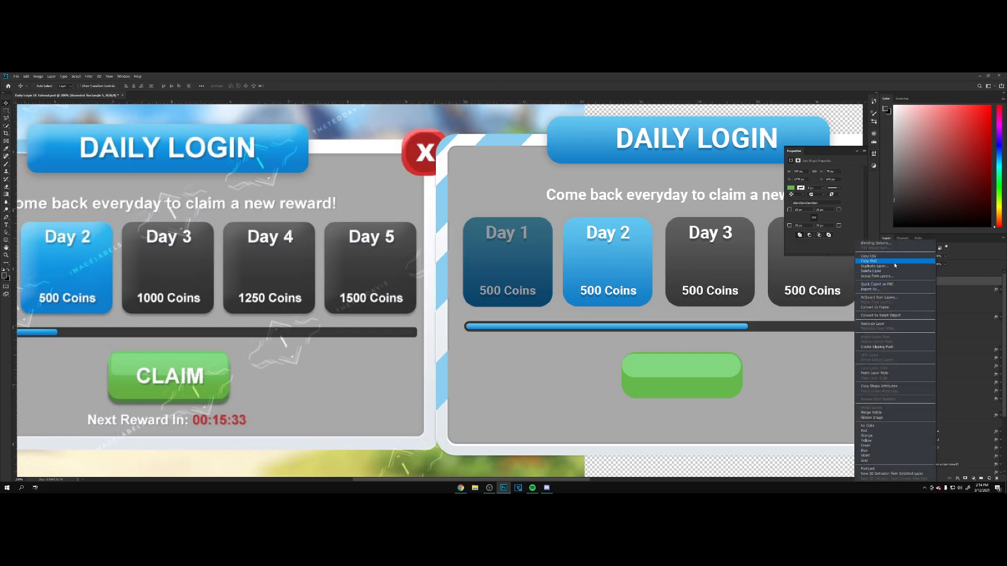
{"action": "left_click_drag", "start_coordinate": [938, 282], "coordinate": [935, 291]}
{"action": "double_click", "coordinate": [893, 289]}
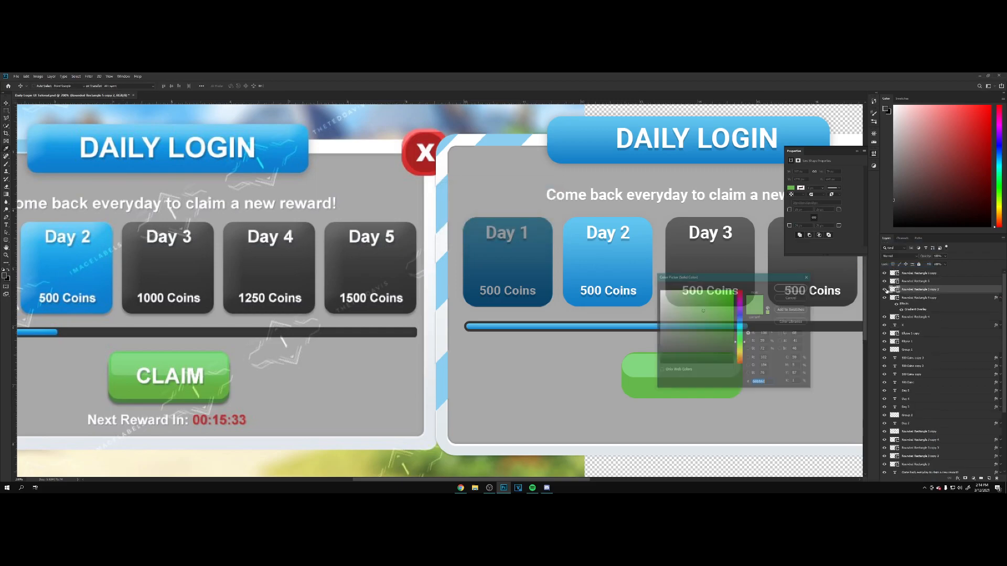
{"action": "left_click", "coordinate": [194, 398]}
{"action": "left_click", "coordinate": [791, 288]}
Step: Nudge the dark green copy down to form the button's lower edge and add a Drop Shadow to it
{"action": "key", "text": "v"}
{"action": "key", "text": "Down"}
{"action": "key", "text": "Down"}
{"action": "key", "text": "Down"}
{"action": "key", "text": "Down"}
{"action": "key", "text": "Down"}
{"action": "key", "text": "Down"}
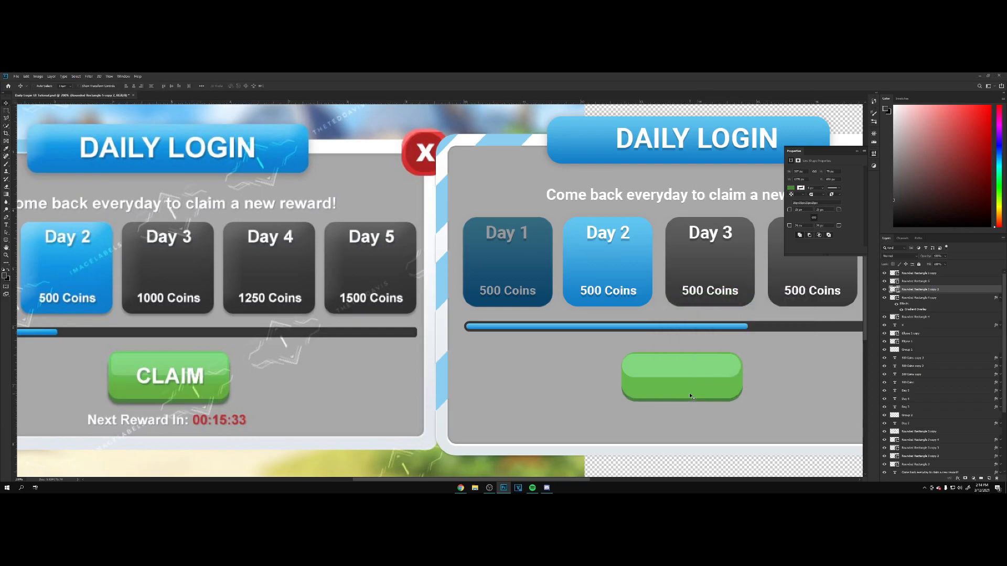
{"action": "key", "text": "Down"}
{"action": "key", "text": "Down"}
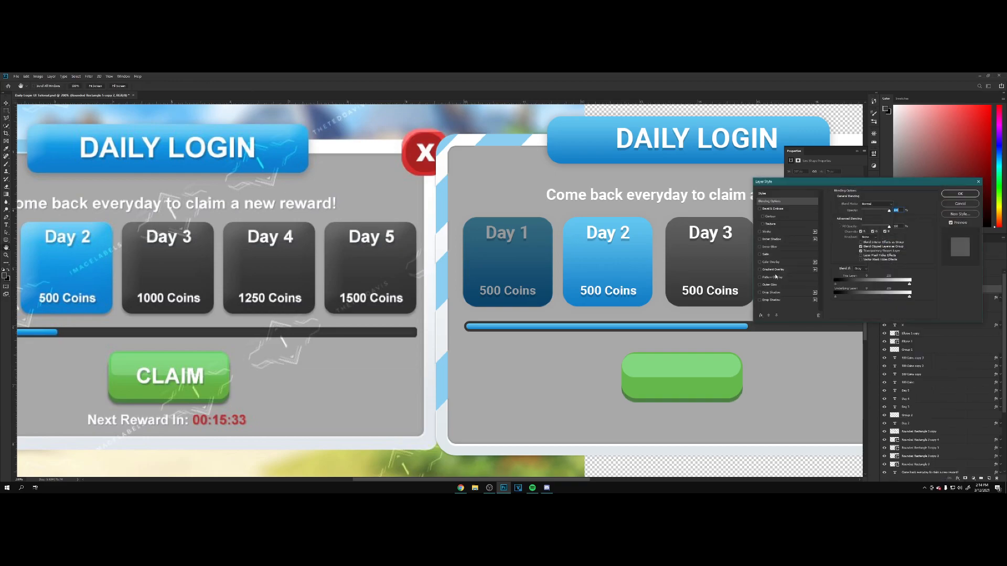
{"action": "left_click", "coordinate": [778, 299]}
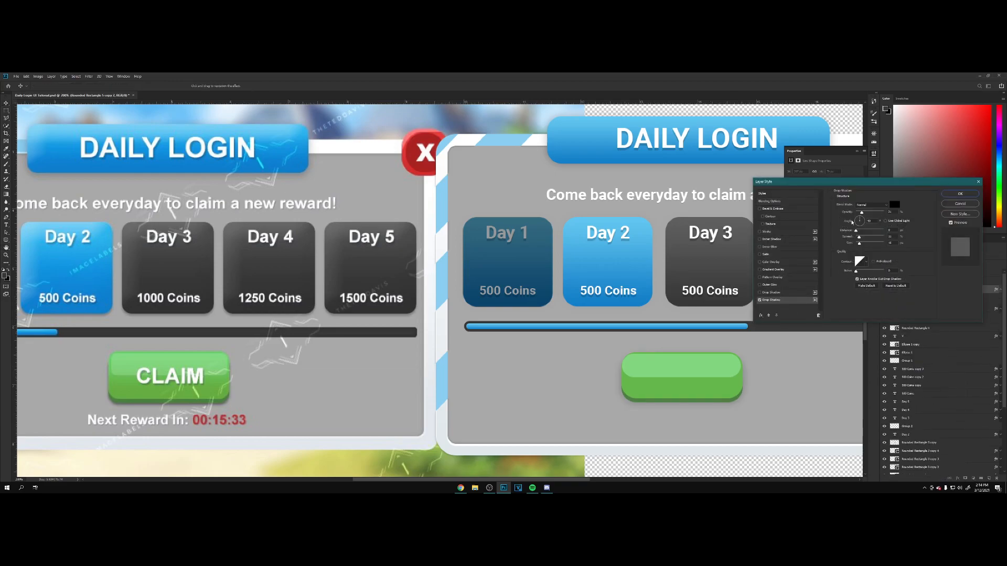
{"action": "left_click", "coordinate": [960, 193]}
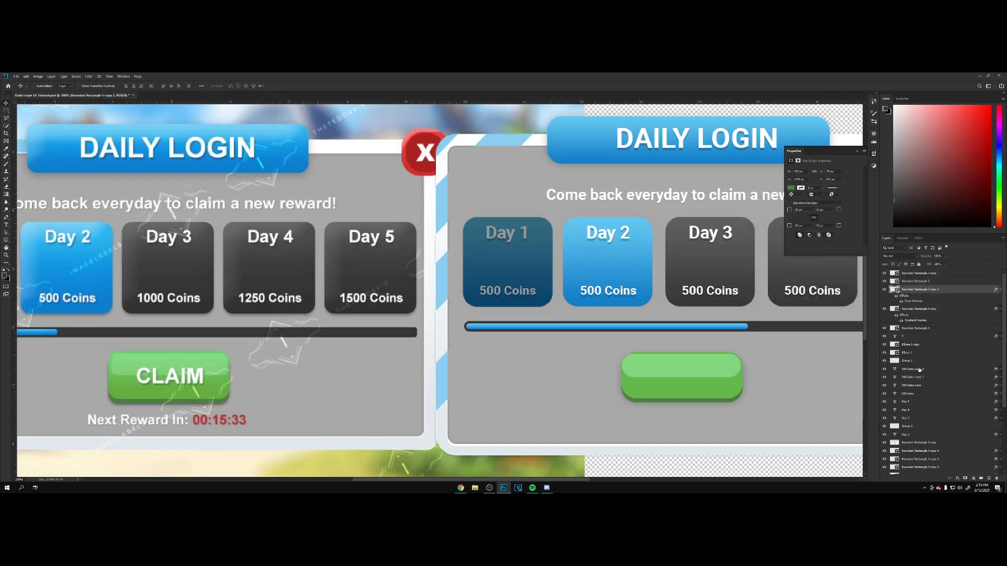
Step: Duplicate a coins label above the green button's layers, place it on the button and change its text to "CLAIM"
{"action": "left_click_drag", "start_coordinate": [918, 369], "coordinate": [927, 273]}
{"action": "double_click", "coordinate": [674, 374]}
{"action": "type", "text": "CLAIM"}
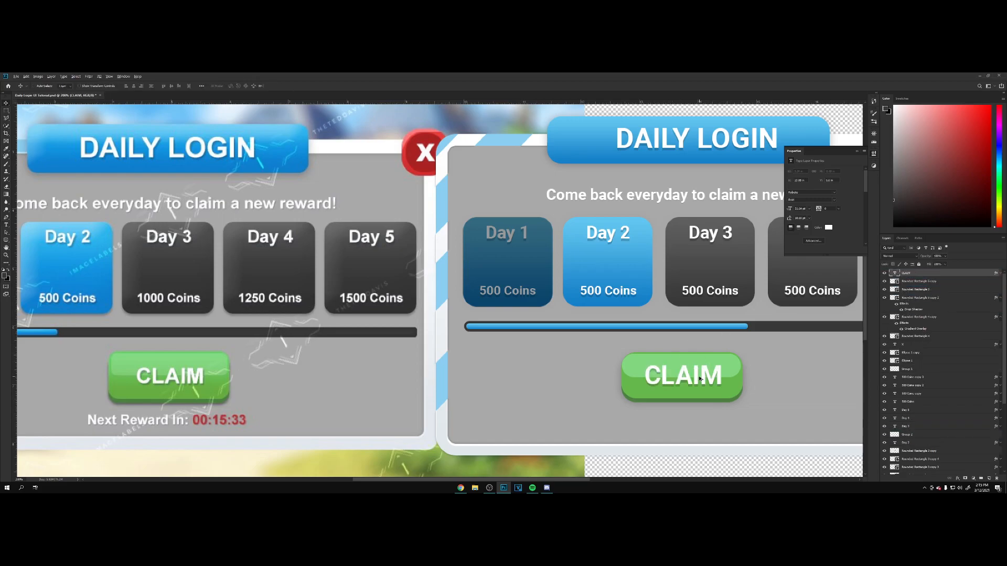
Step: Duplicate the CLAIM label beneath the green button and change the copy's text to "Next Reward In: 00:15:33"
{"action": "left_click_drag", "start_coordinate": [683, 375], "coordinate": [643, 421], "text": "alt"}
{"action": "key", "text": "t"}
{"action": "double_click", "coordinate": [643, 422]}
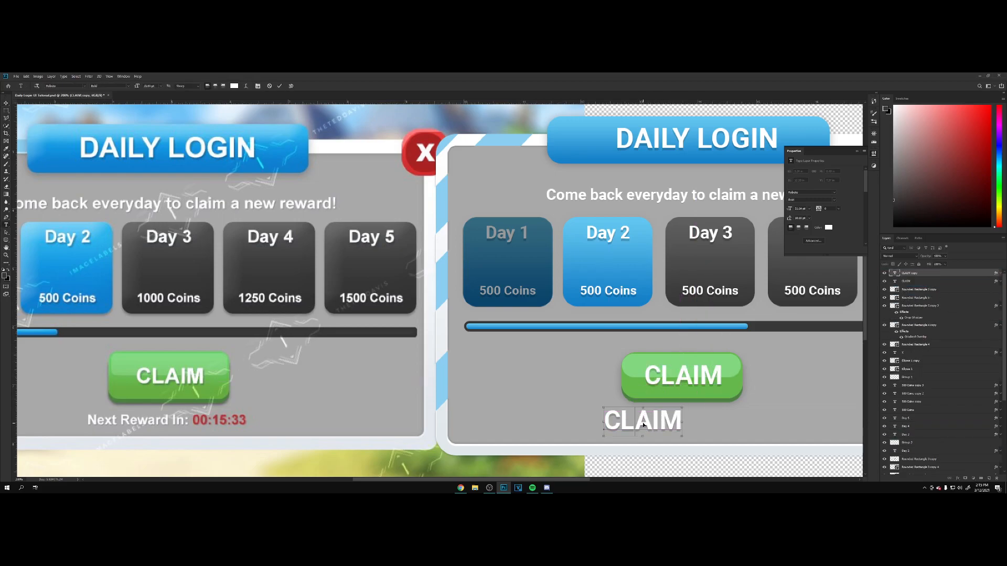
{"action": "type", "text": "Next Reward"}
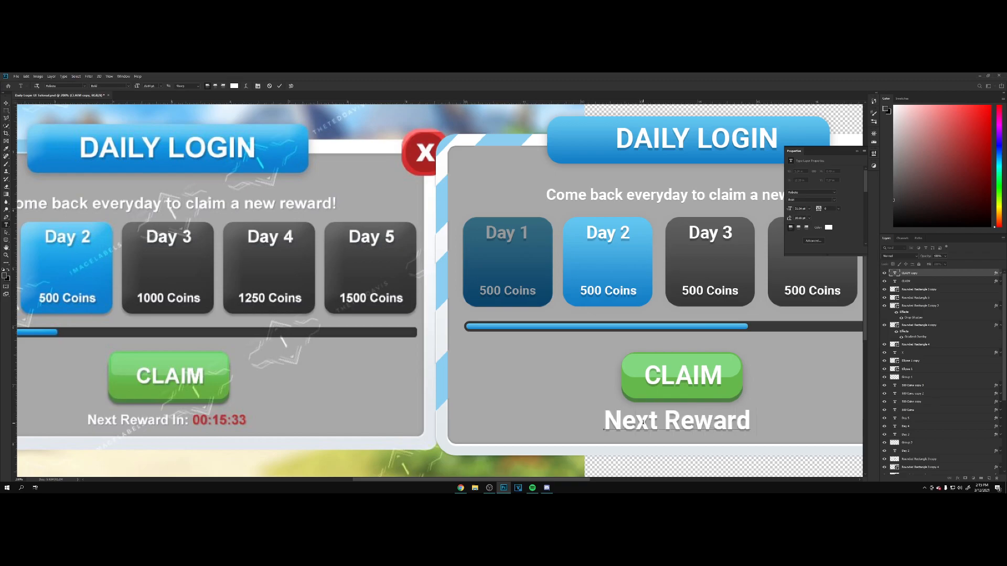
{"action": "type", "text": " In: 00:15:"}
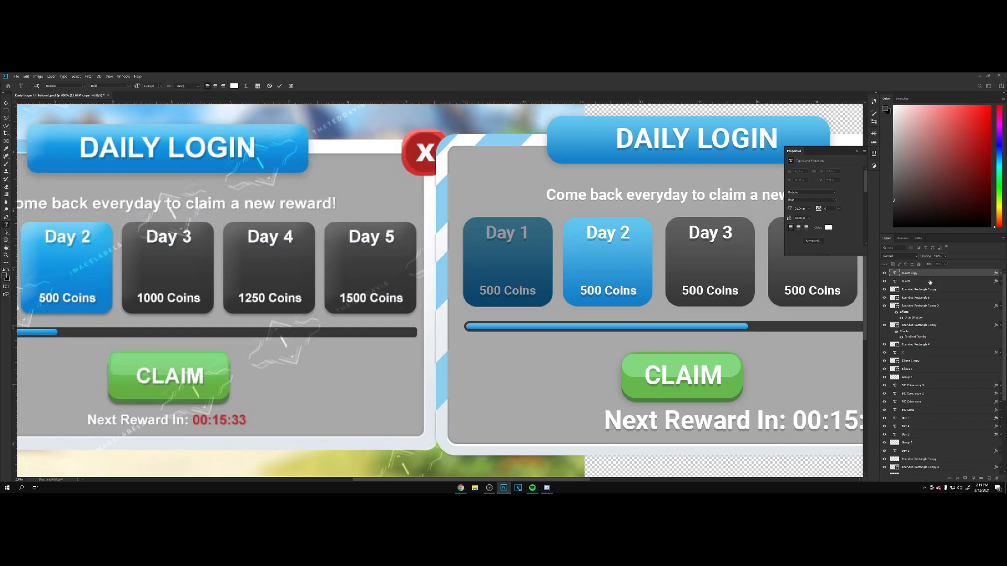
{"action": "type", "text": "33"}
{"action": "key", "text": "ctrl+Return"}
Step: Scale down the next-reward text to a small line under the button, similar to the reference
{"action": "key", "text": "ctrl+t"}
{"action": "left_click_drag", "start_coordinate": [818, 412], "coordinate": [758, 426], "text": "alt"}
{"action": "key", "text": "Return"}
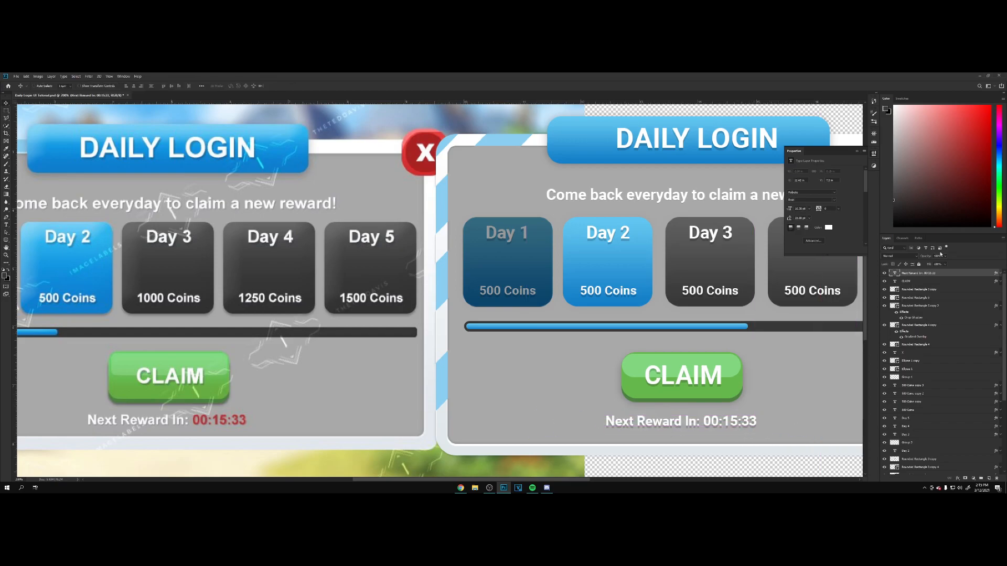
Step: Reduce the Drop Shadow distance on the next-reward text and nudge the line slightly down and right
{"action": "double_click", "coordinate": [953, 271]}
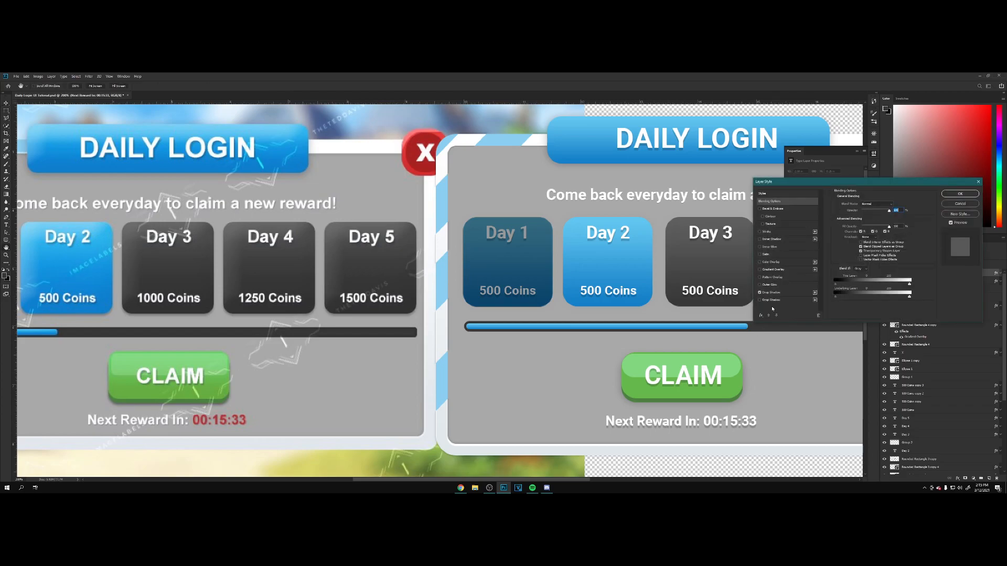
{"action": "left_click", "coordinate": [778, 294]}
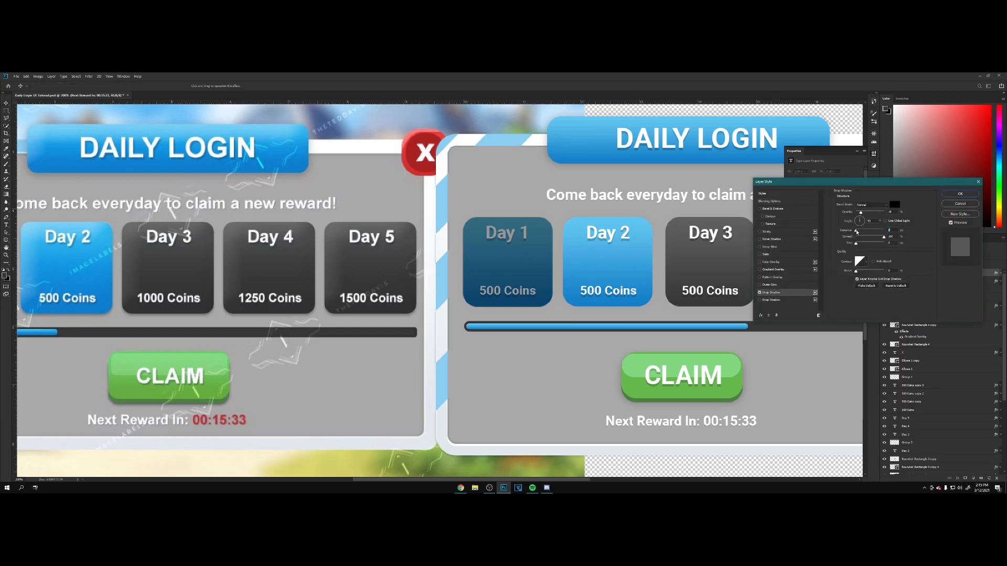
{"action": "left_click", "coordinate": [969, 193]}
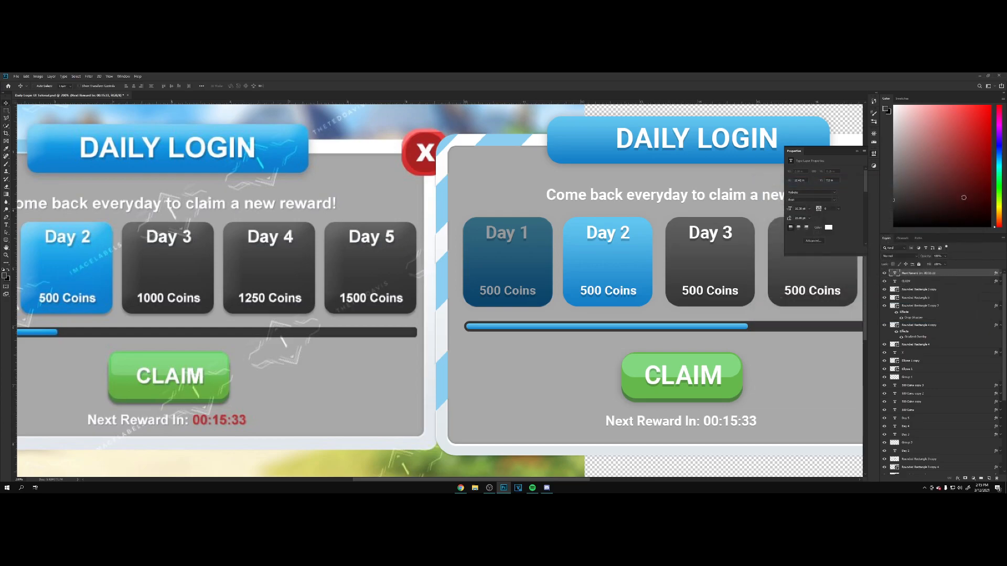
{"action": "left_click_drag", "start_coordinate": [747, 420], "coordinate": [751, 422]}
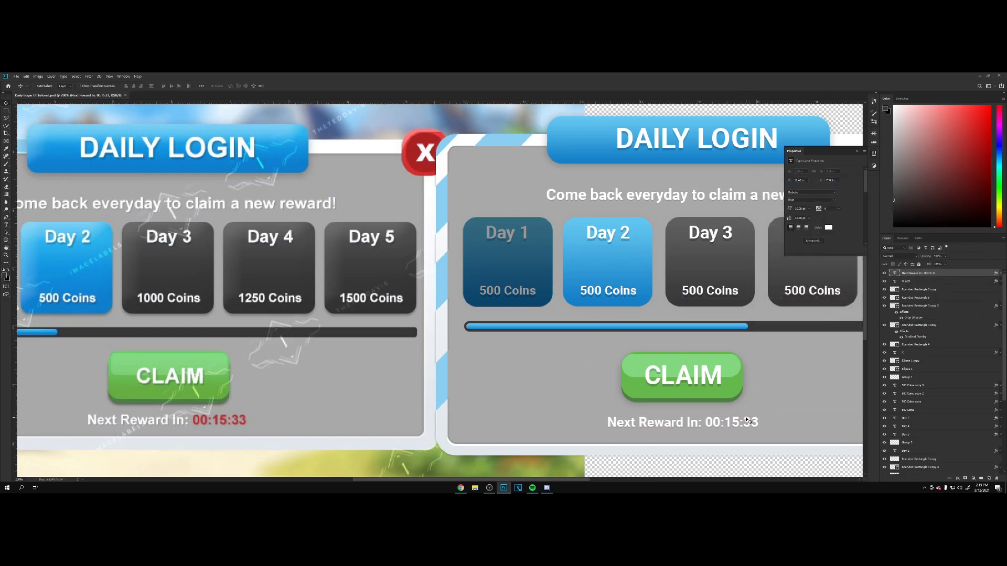
Step: Recolor only the 00:15:33 timer text red, sampling the reference timer and picking a slightly brighter shade
{"action": "key", "text": "t"}
{"action": "left_click_drag", "start_coordinate": [706, 423], "coordinate": [758, 423]}
{"action": "left_click", "coordinate": [235, 85]}
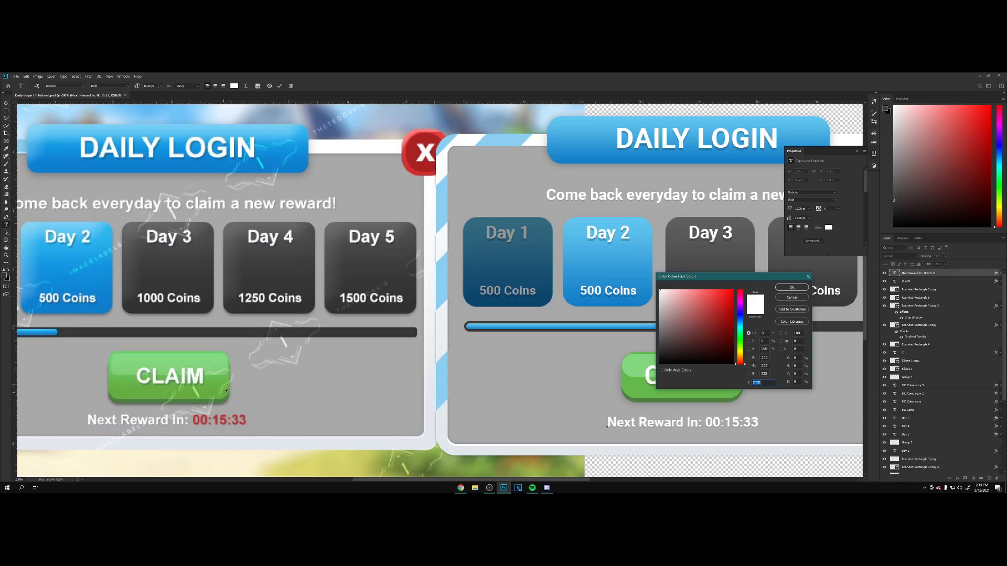
{"action": "left_click", "coordinate": [219, 415]}
{"action": "left_click", "coordinate": [717, 300]}
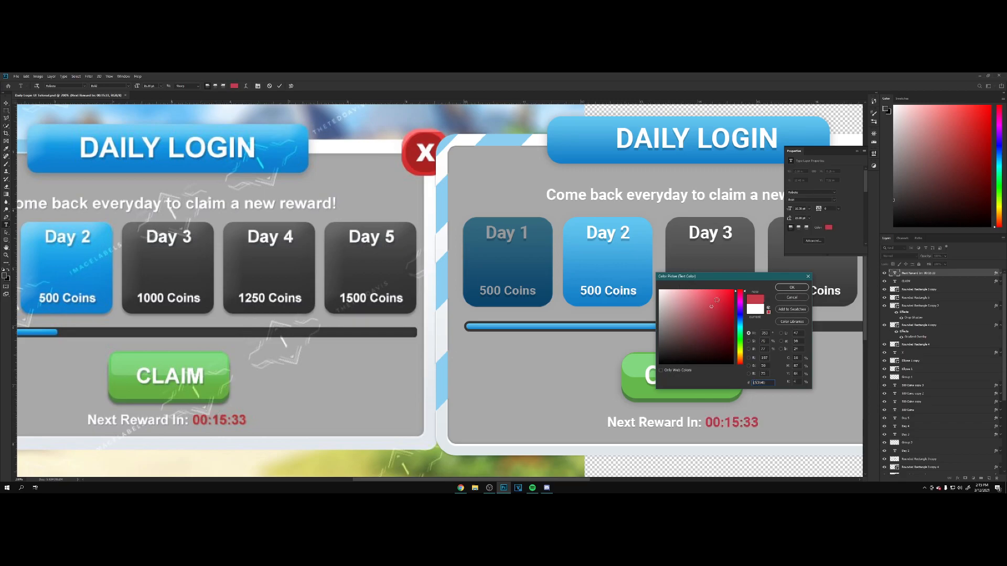
{"action": "left_click", "coordinate": [802, 288]}
{"action": "left_click", "coordinate": [947, 273]}
Step: Group the green button's shapes with the CLAIM and next-reward texts, and move the group right to center it in the panel
{"action": "key", "text": "v"}
{"action": "key", "text": "ctrl+minus"}
{"action": "key", "text": "ctrl+minus"}
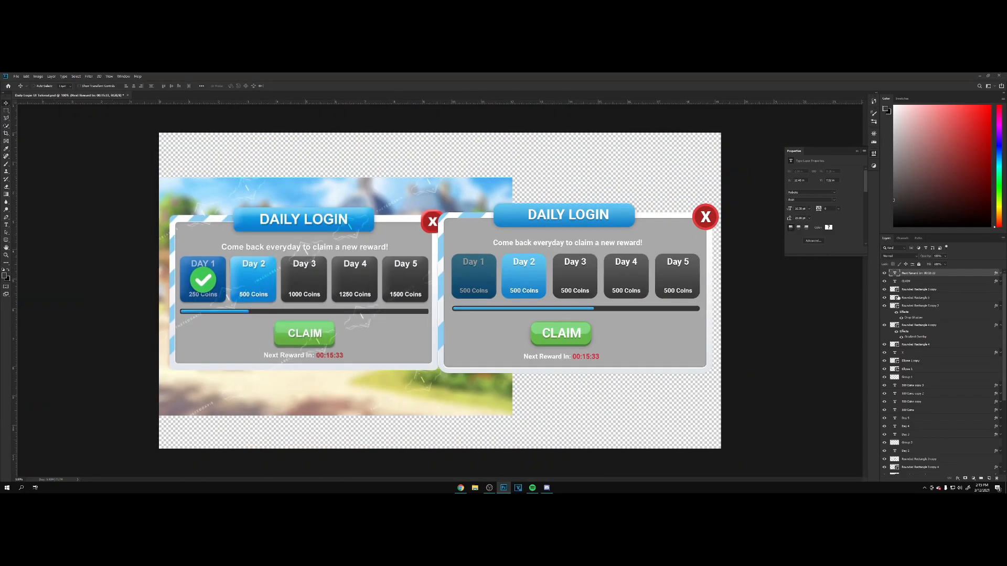
{"action": "left_click", "coordinate": [918, 305], "text": "shift"}
{"action": "key", "text": "ctrl+g"}
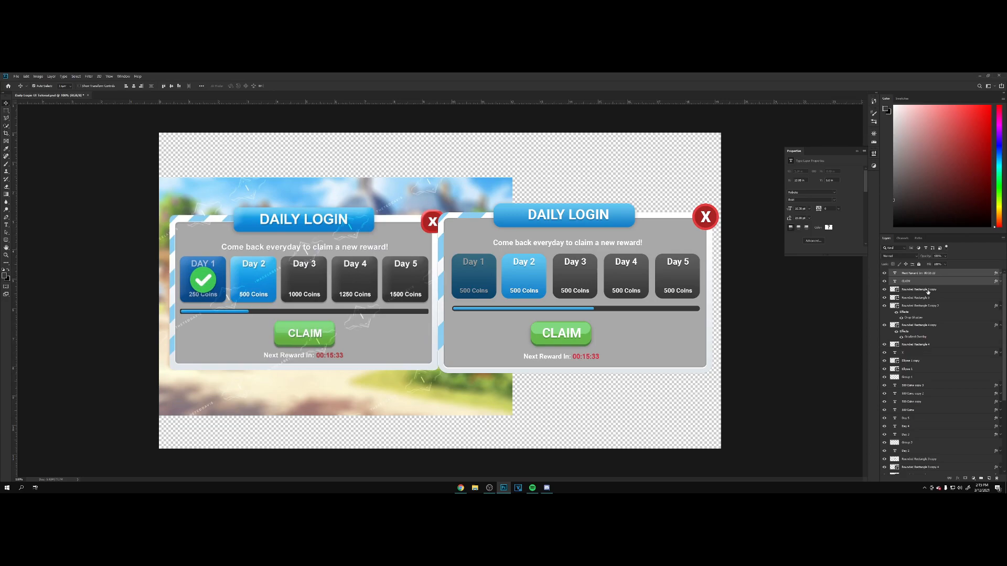
{"action": "left_click_drag", "start_coordinate": [623, 331], "coordinate": [629, 333]}
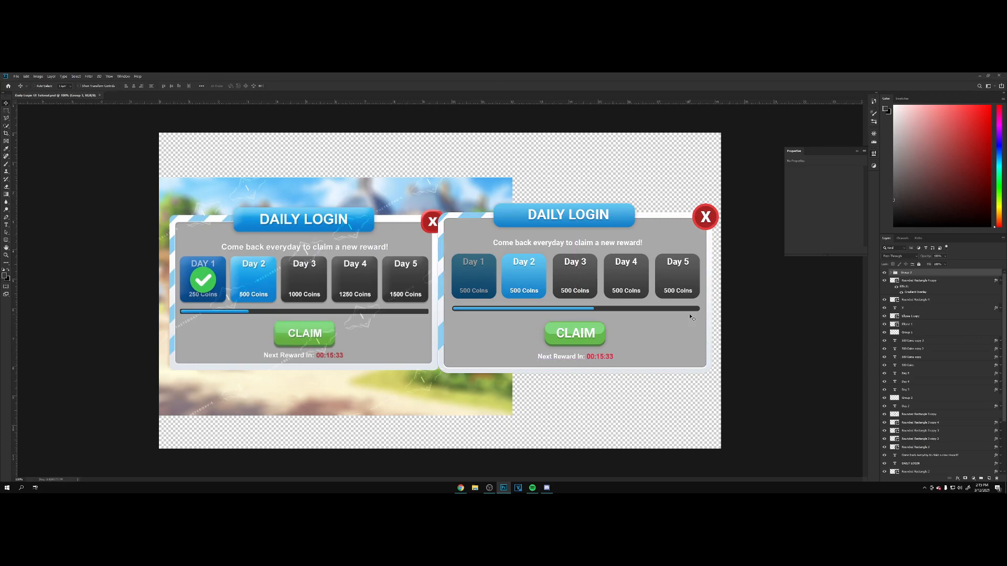